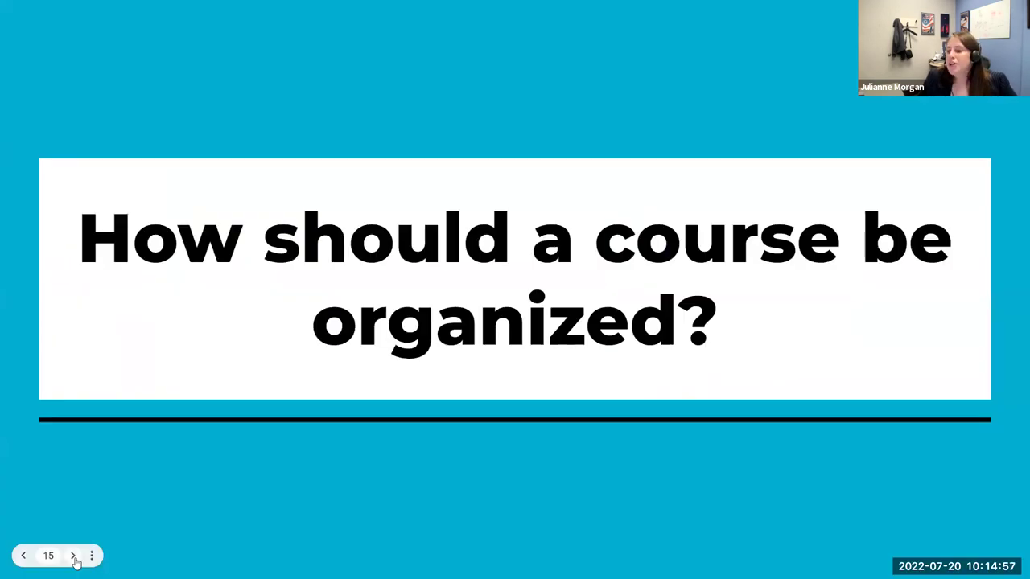
- Advance to the Organization Strategies slide, and leave the slideshow for the Isidore PHY 101 01 course site
{"action": "left_click", "coordinate": [74, 556]}
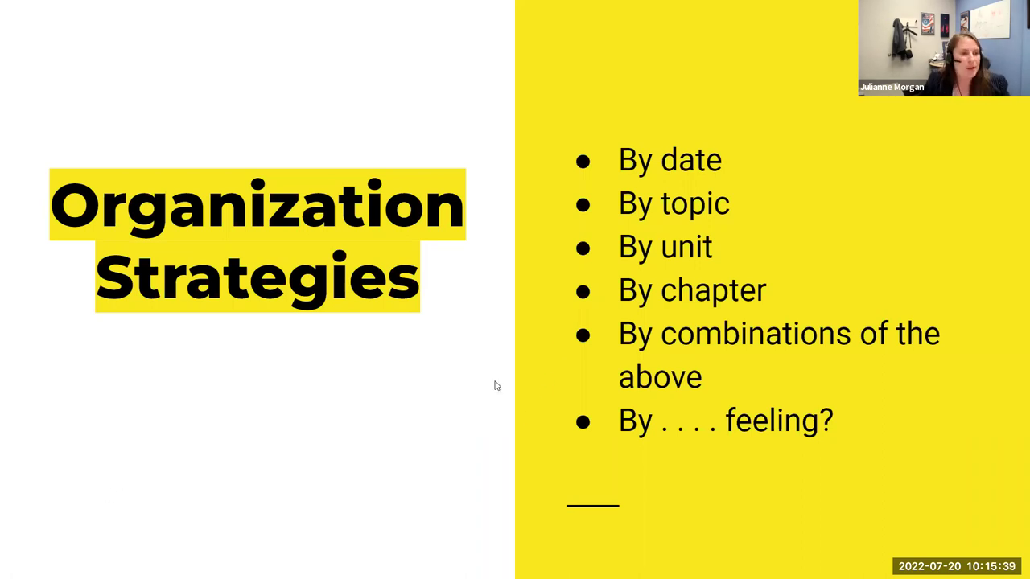
{"action": "key", "text": "Escape"}
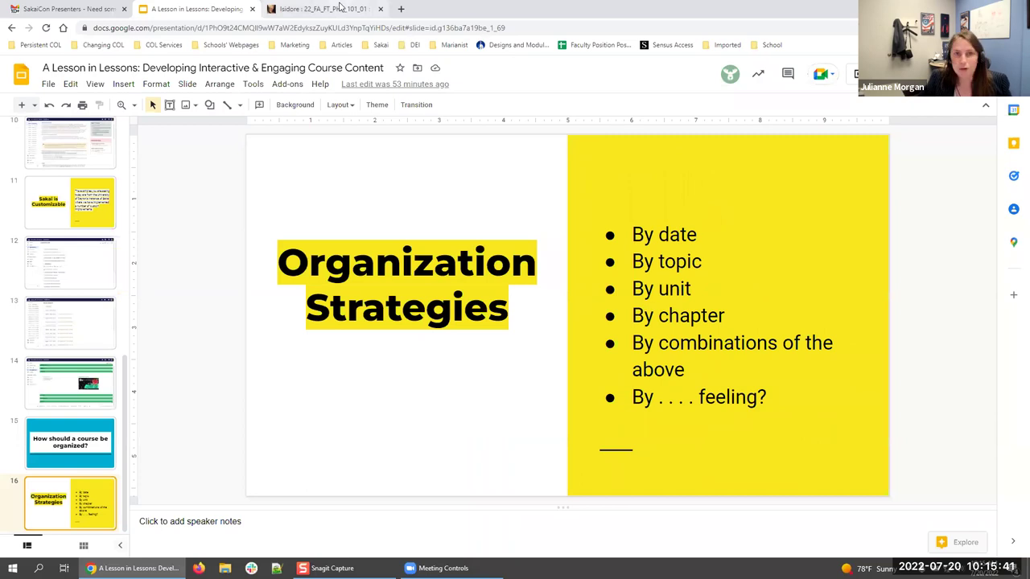
{"action": "key", "text": "ctrl+Tab"}
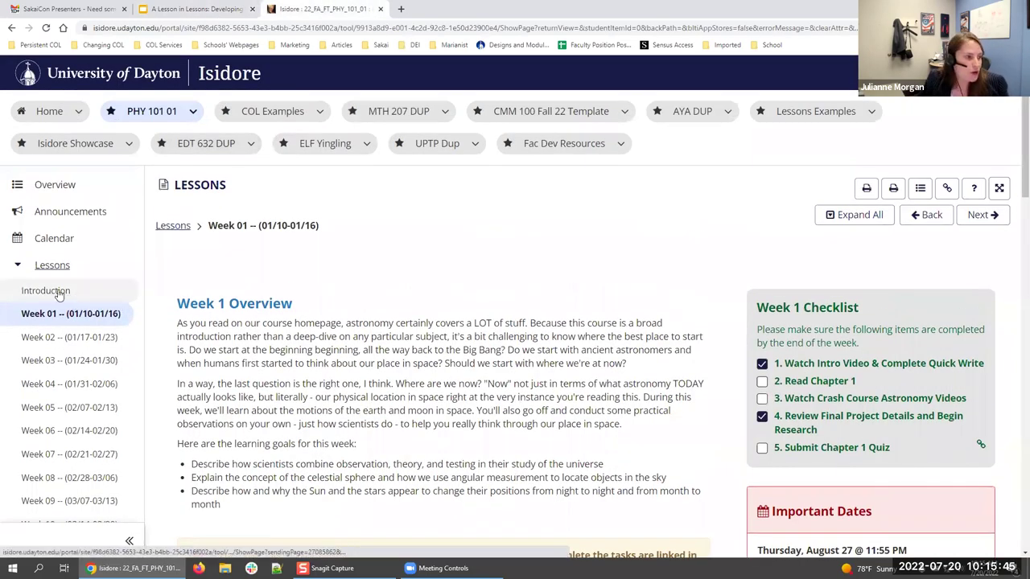
- Open the course's Lessons landing page in full-screen view and look through the list of weekly modules
{"action": "left_click", "coordinate": [60, 264]}
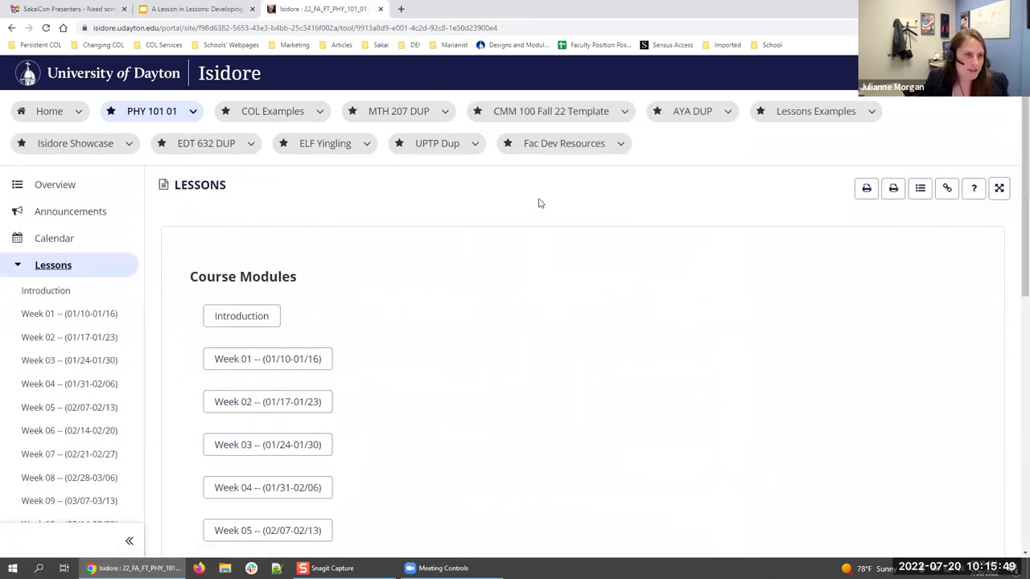
{"action": "key", "text": "F11"}
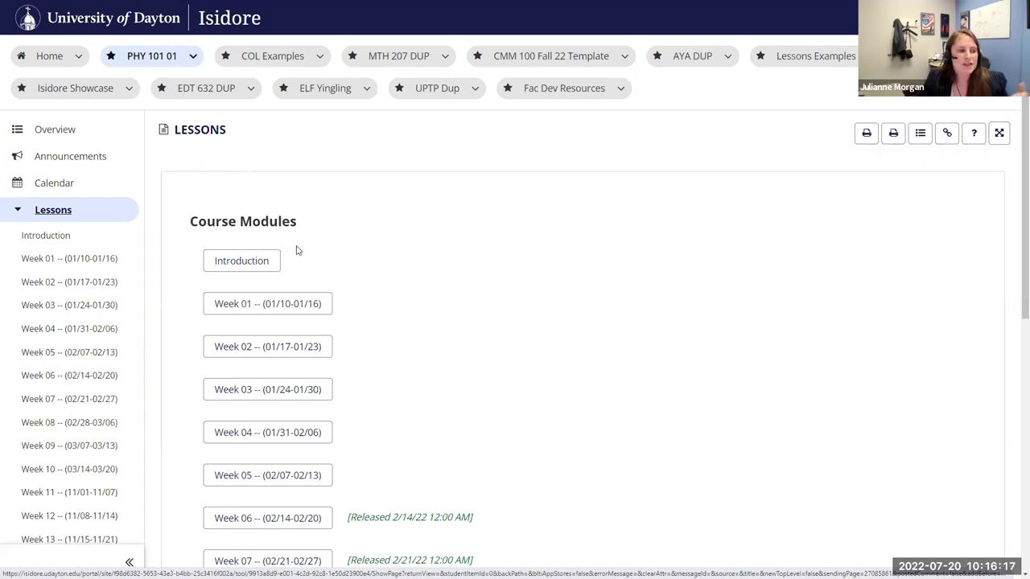
{"action": "scroll", "coordinate": [289, 423], "scroll_direction": "down", "scroll_amount": 2}
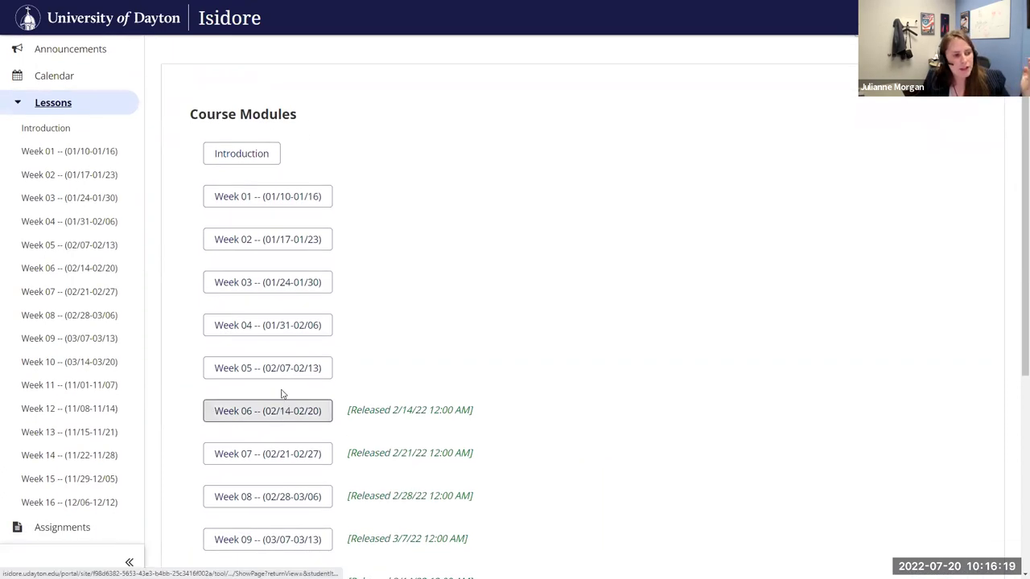
{"action": "scroll", "coordinate": [358, 432], "scroll_direction": "down", "scroll_amount": 1}
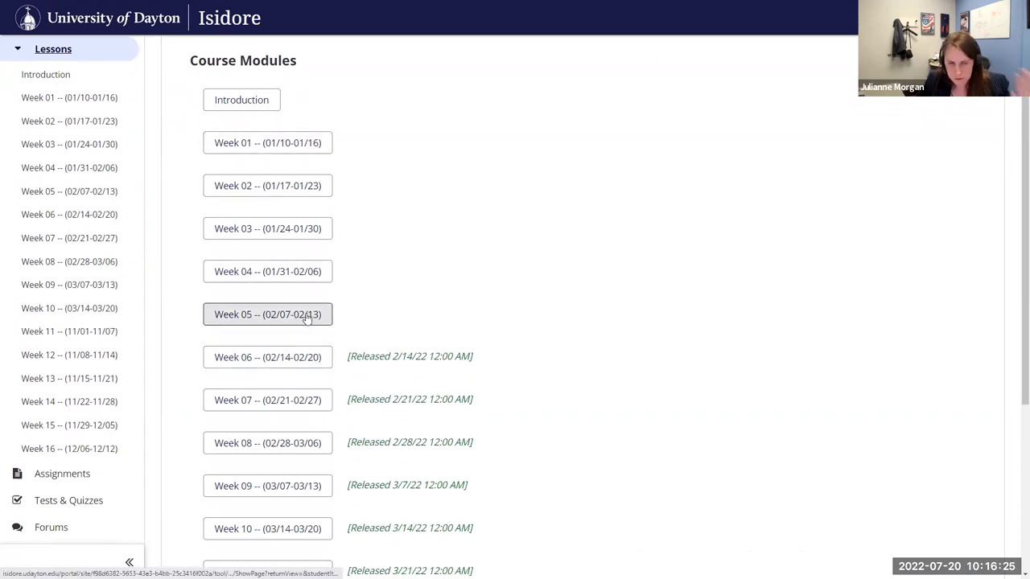
{"action": "scroll", "coordinate": [306, 306], "scroll_direction": "up", "scroll_amount": 2}
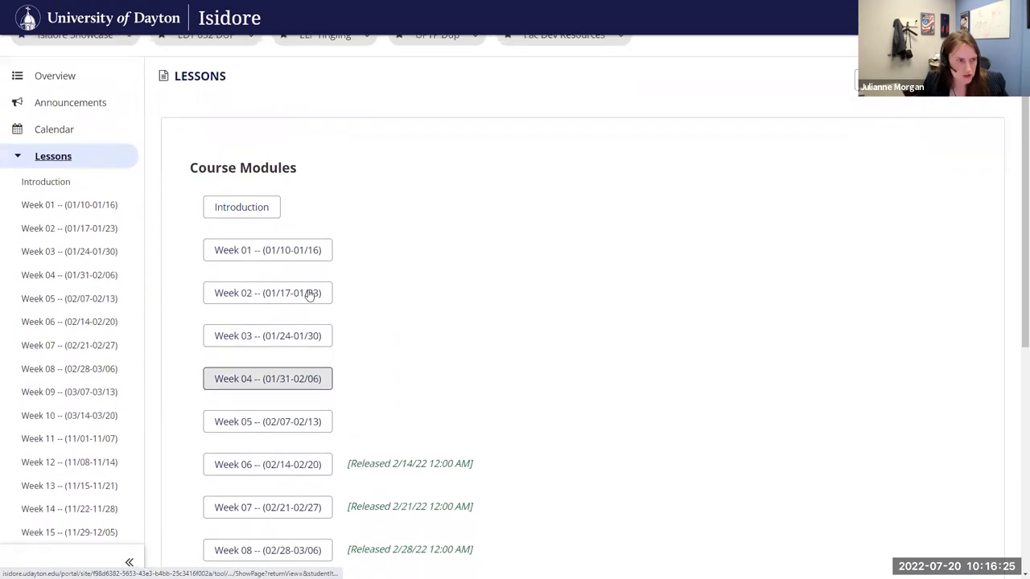
- Open the Week 01 -- (01/10-01/16) module and review its overview, checklist and important dates
{"action": "left_click", "coordinate": [275, 252]}
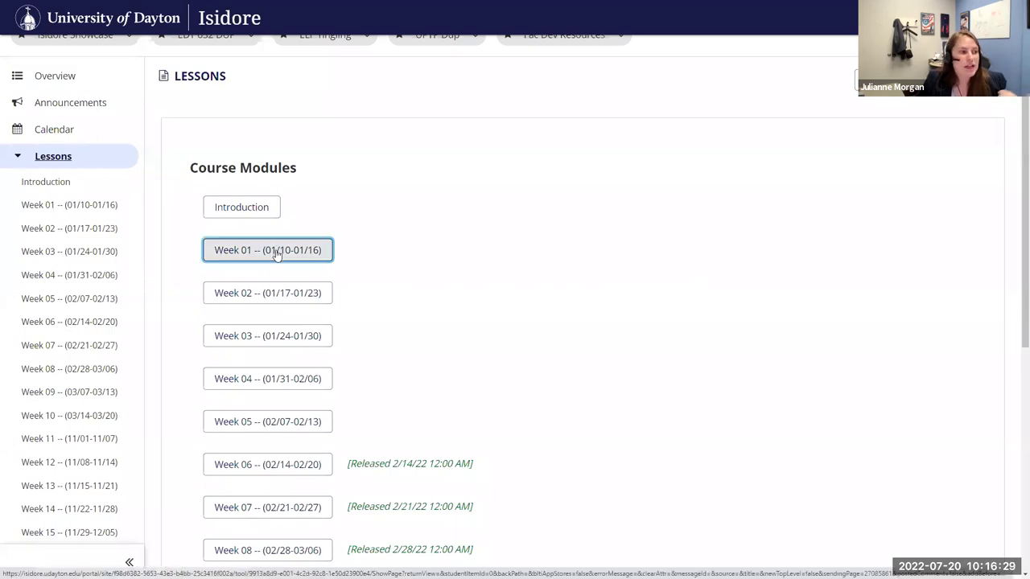
{"action": "scroll", "coordinate": [275, 260], "scroll_direction": "down", "scroll_amount": 6}
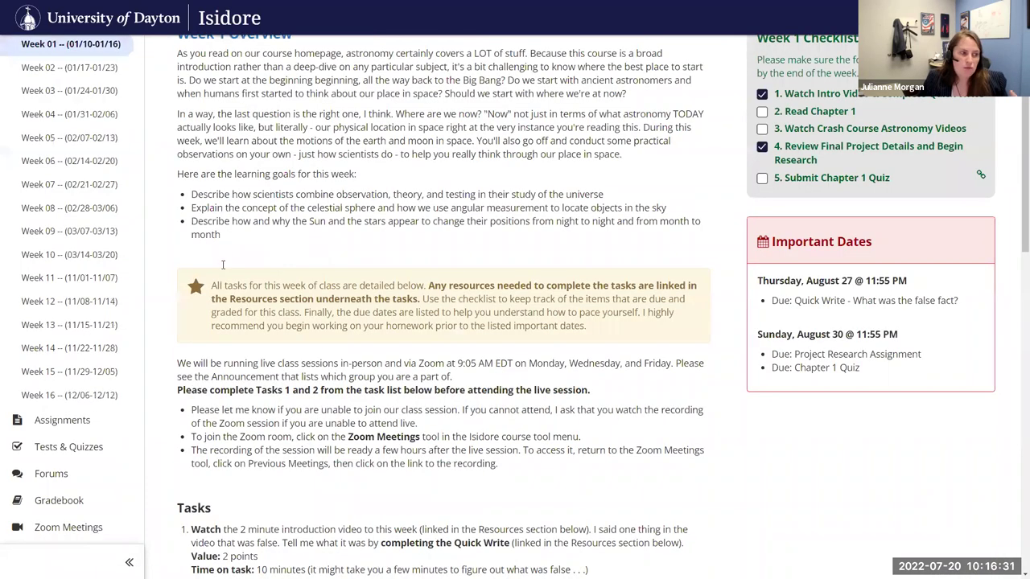
{"action": "scroll", "coordinate": [240, 187], "scroll_direction": "up", "scroll_amount": 5}
{"action": "scroll", "coordinate": [240, 187], "scroll_direction": "down", "scroll_amount": 3}
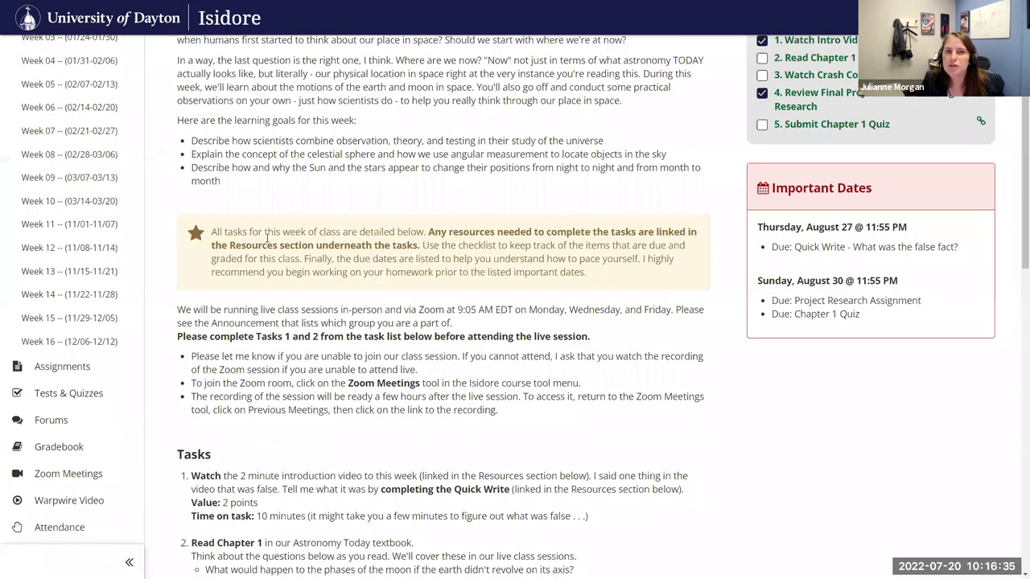
{"action": "scroll", "coordinate": [266, 237], "scroll_direction": "up", "scroll_amount": 3}
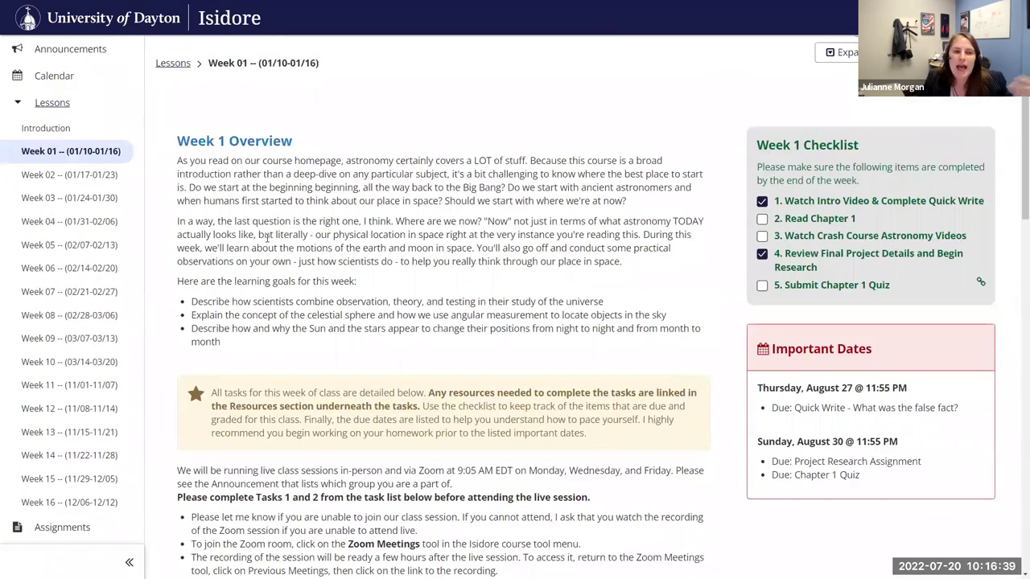
{"action": "scroll", "coordinate": [266, 237], "scroll_direction": "down", "scroll_amount": 5}
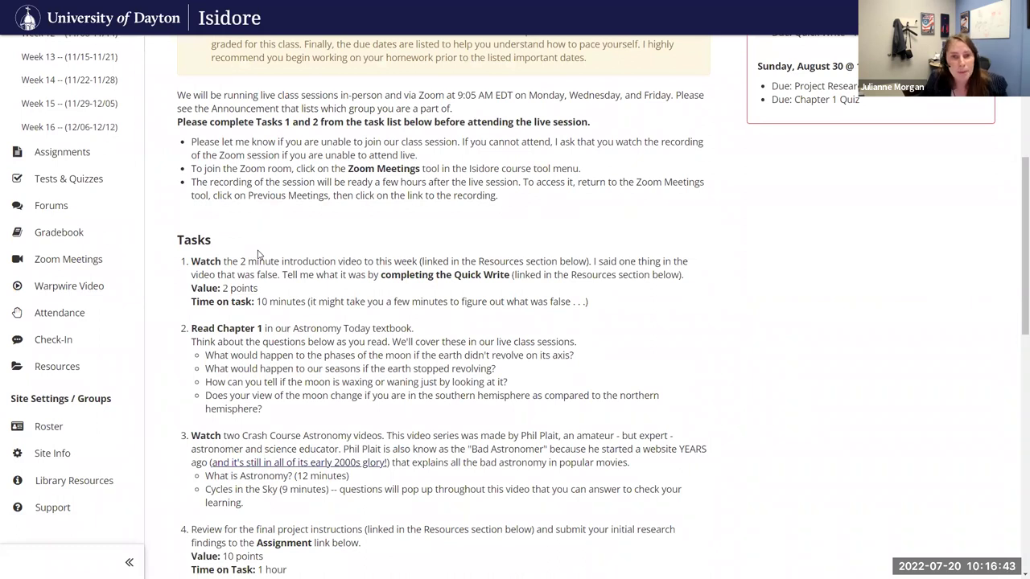
- Compare the Week 1 task list with the video, links and assignments in the Resources section
{"action": "scroll", "coordinate": [257, 254], "scroll_direction": "down", "scroll_amount": 7}
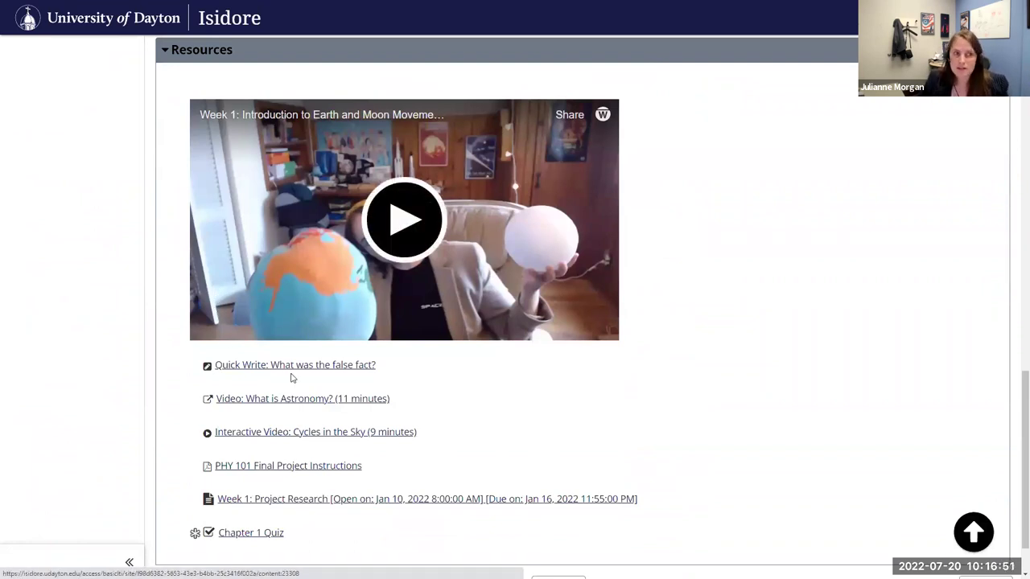
{"action": "scroll", "coordinate": [304, 407], "scroll_direction": "down", "scroll_amount": 1}
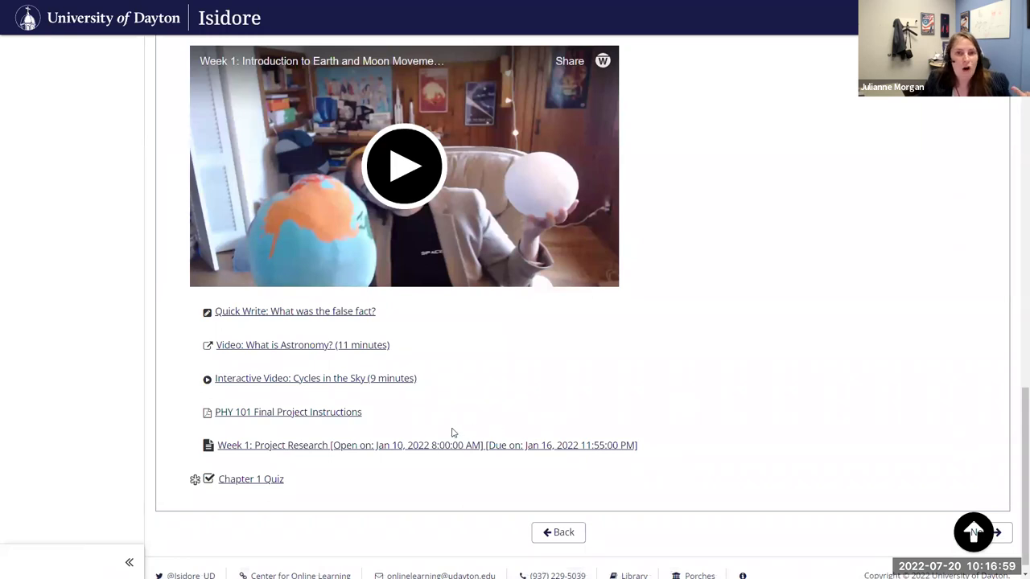
{"action": "scroll", "coordinate": [451, 426], "scroll_direction": "up", "scroll_amount": 7}
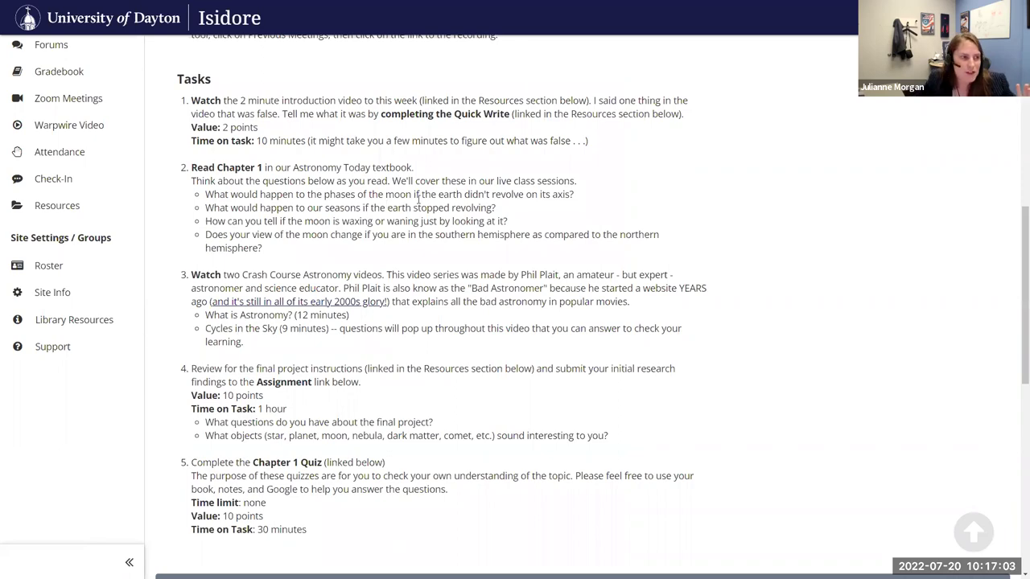
{"action": "scroll", "coordinate": [417, 200], "scroll_direction": "up", "scroll_amount": 3}
{"action": "scroll", "coordinate": [412, 324], "scroll_direction": "down", "scroll_amount": 11}
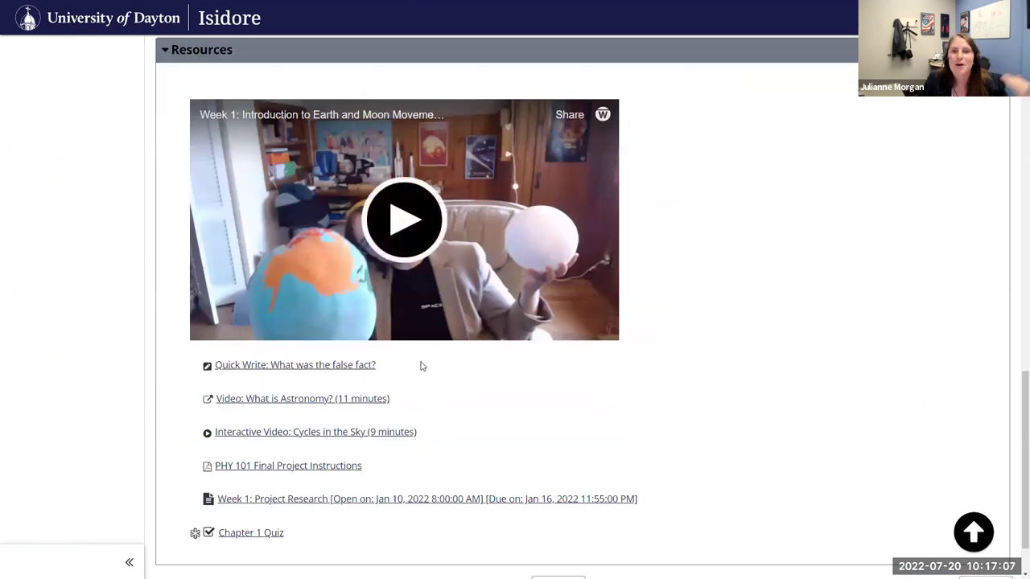
{"action": "scroll", "coordinate": [420, 365], "scroll_direction": "up", "scroll_amount": 5}
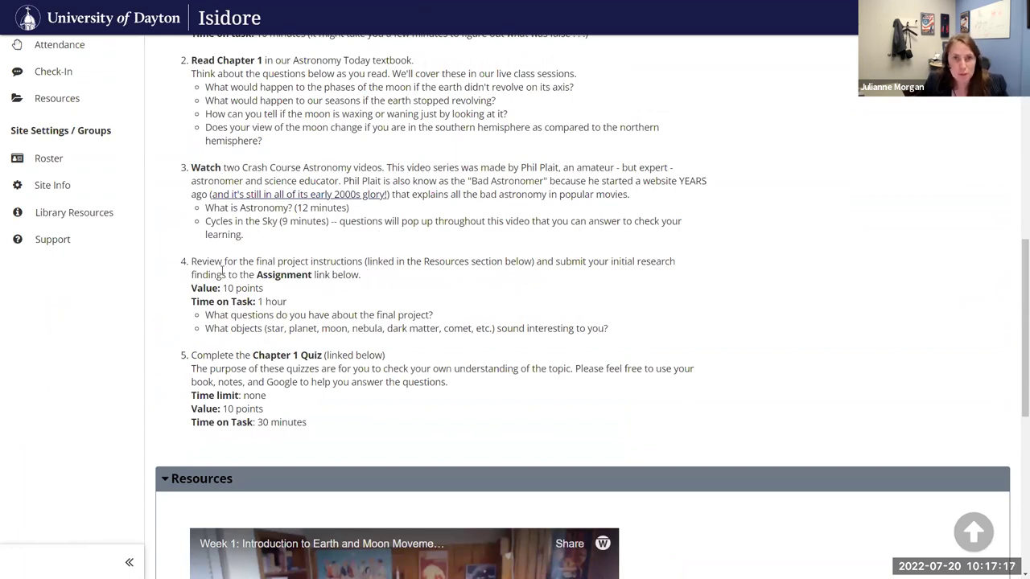
{"action": "scroll", "coordinate": [273, 238], "scroll_direction": "down", "scroll_amount": 3}
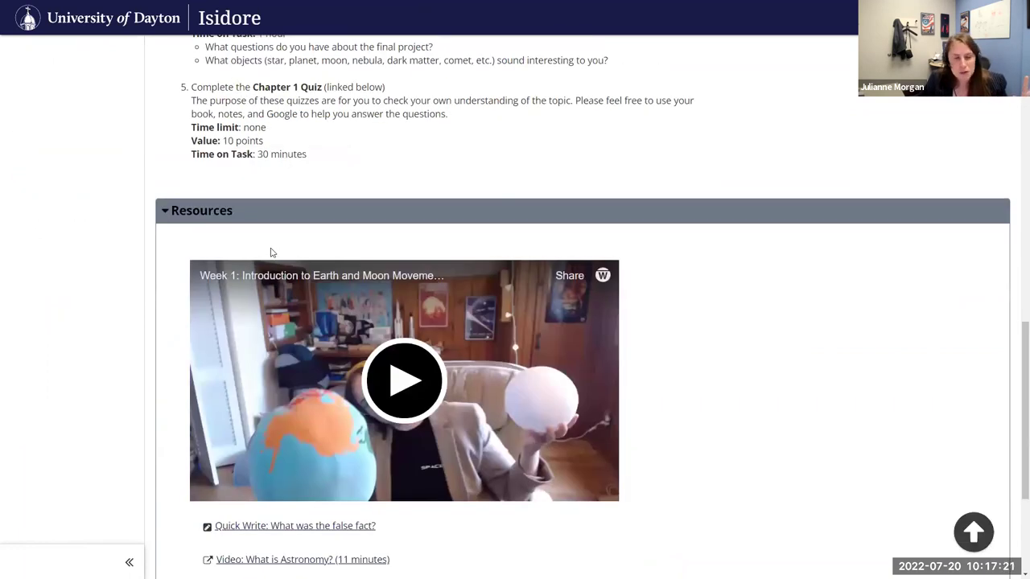
{"action": "scroll", "coordinate": [272, 251], "scroll_direction": "up", "scroll_amount": 2}
{"action": "scroll", "coordinate": [270, 253], "scroll_direction": "up", "scroll_amount": 2}
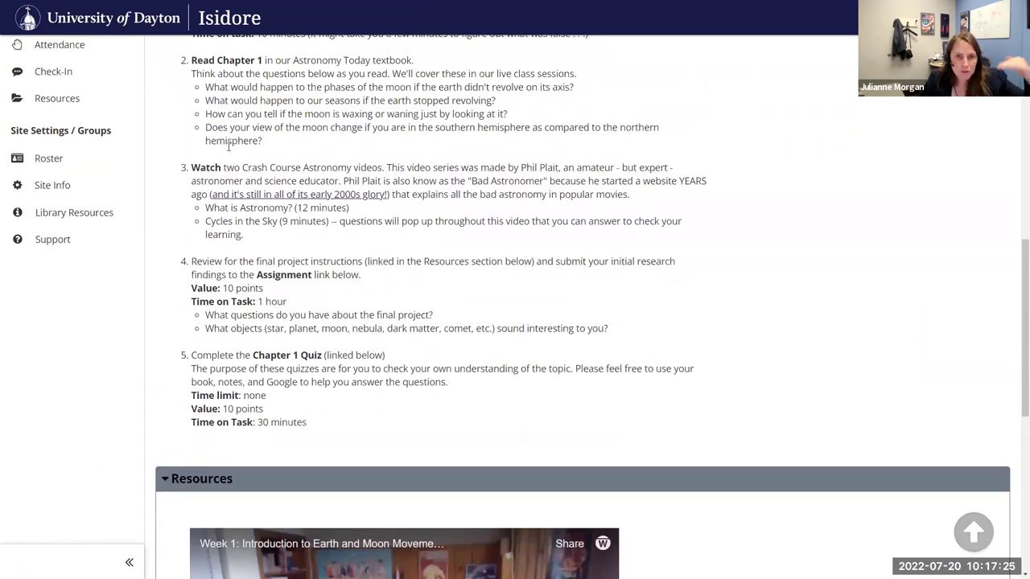
{"action": "scroll", "coordinate": [300, 362], "scroll_direction": "down", "scroll_amount": 3}
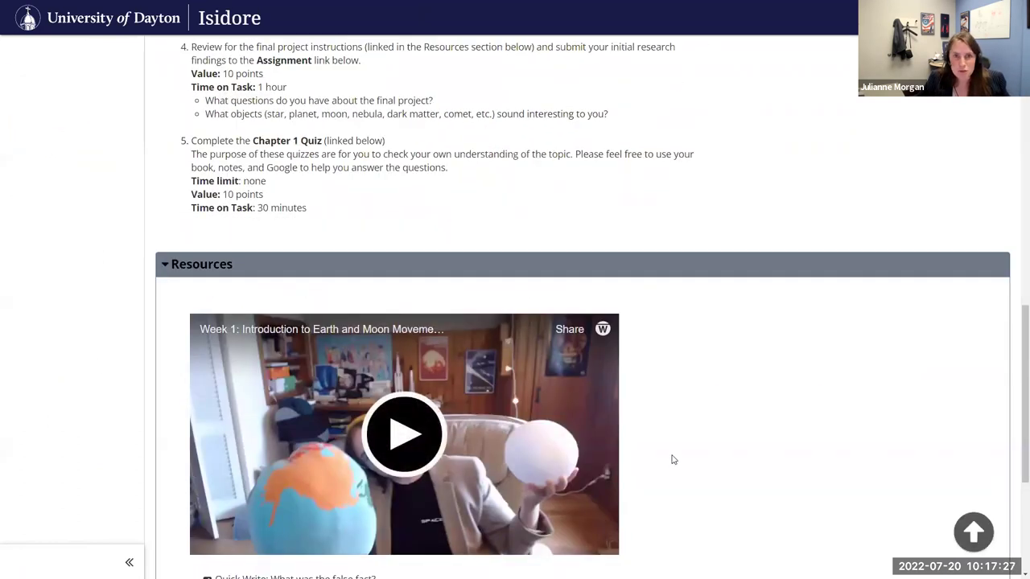
- Inspect the Submit Chapter 1 Quiz item in the Week 1 checklist and locate its linked quiz under Resources
{"action": "scroll", "coordinate": [672, 460], "scroll_direction": "up", "scroll_amount": 15}
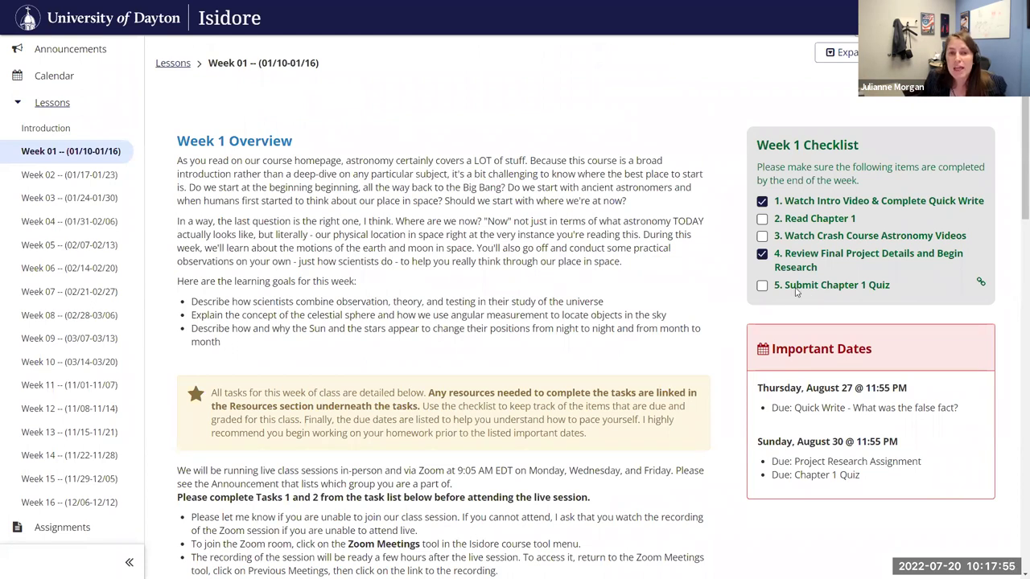
{"action": "mouse_move", "coordinate": [761, 288]}
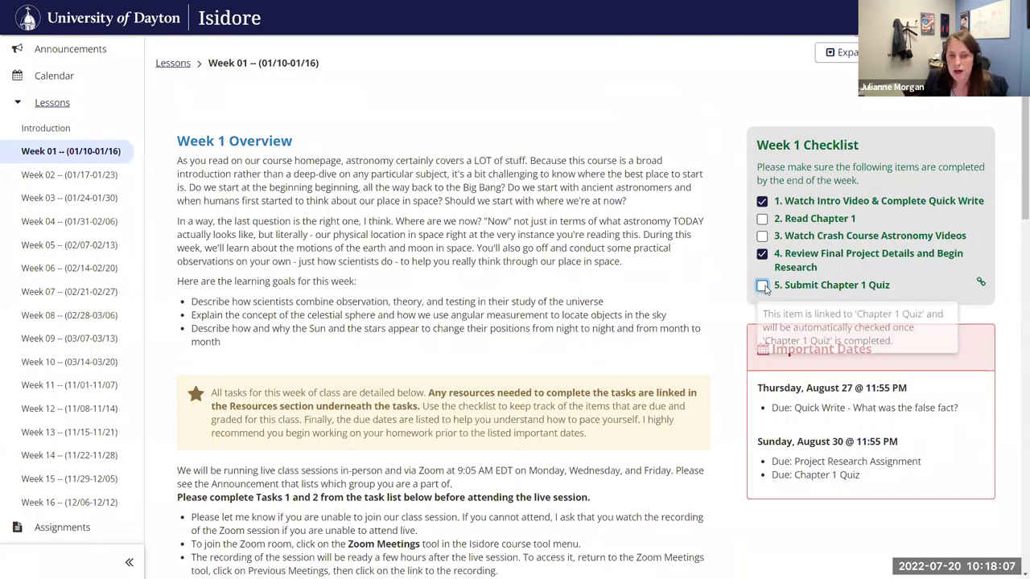
{"action": "scroll", "coordinate": [910, 288], "scroll_direction": "down", "scroll_amount": 20}
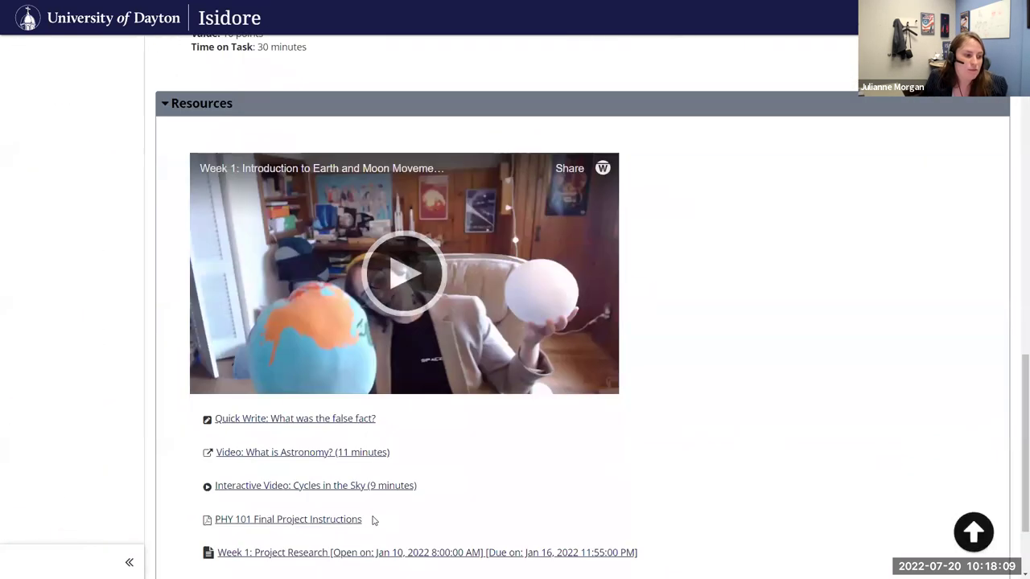
{"action": "left_click", "coordinate": [208, 463]}
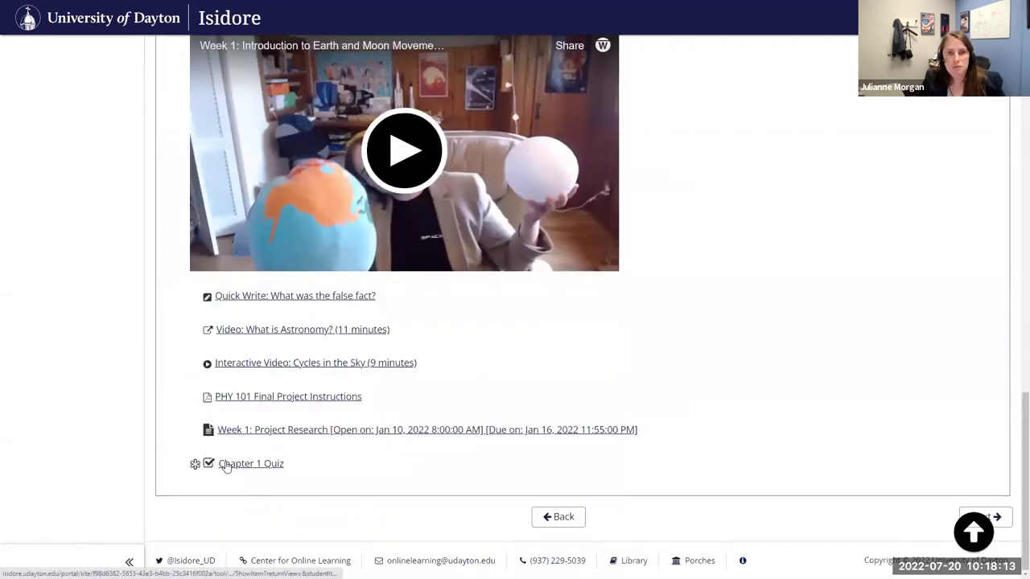
- Examine the overall layout of the Week 1 page again, from the overview and checklist down to the tasks
{"action": "scroll", "coordinate": [718, 414], "scroll_direction": "up", "scroll_amount": 8}
{"action": "scroll", "coordinate": [721, 424], "scroll_direction": "up", "scroll_amount": 4}
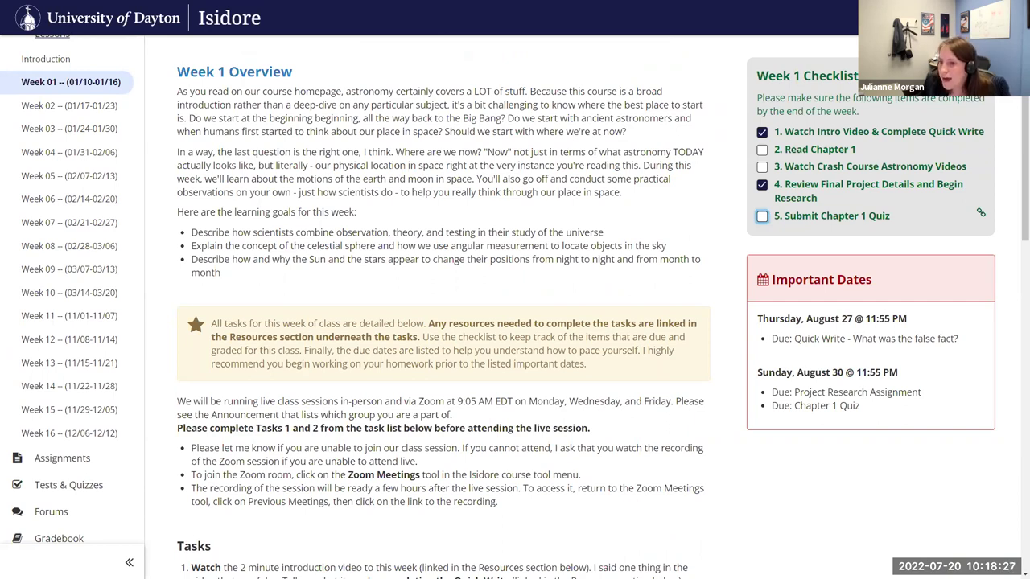
{"action": "scroll", "coordinate": [879, 325], "scroll_direction": "down", "scroll_amount": 1}
{"action": "scroll", "coordinate": [724, 305], "scroll_direction": "up", "scroll_amount": 5}
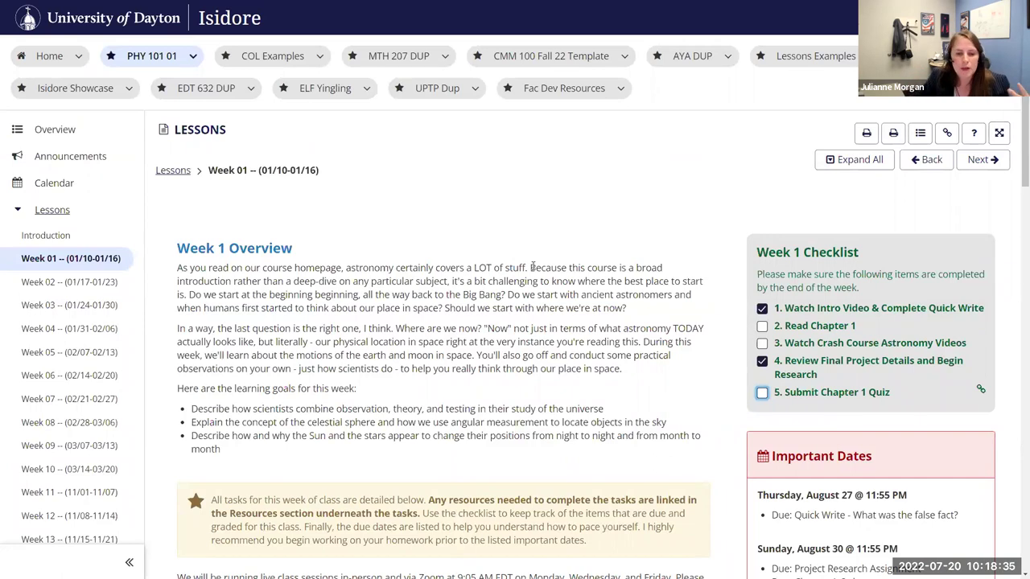
{"action": "scroll", "coordinate": [532, 267], "scroll_direction": "down", "scroll_amount": 1}
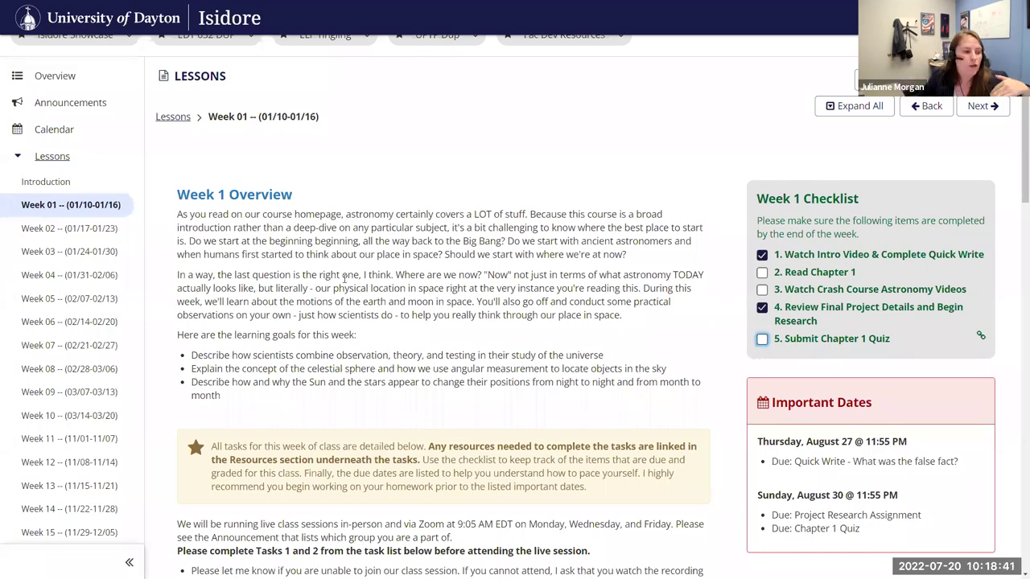
{"action": "scroll", "coordinate": [287, 328], "scroll_direction": "down", "scroll_amount": 5}
{"action": "scroll", "coordinate": [287, 328], "scroll_direction": "down", "scroll_amount": 3}
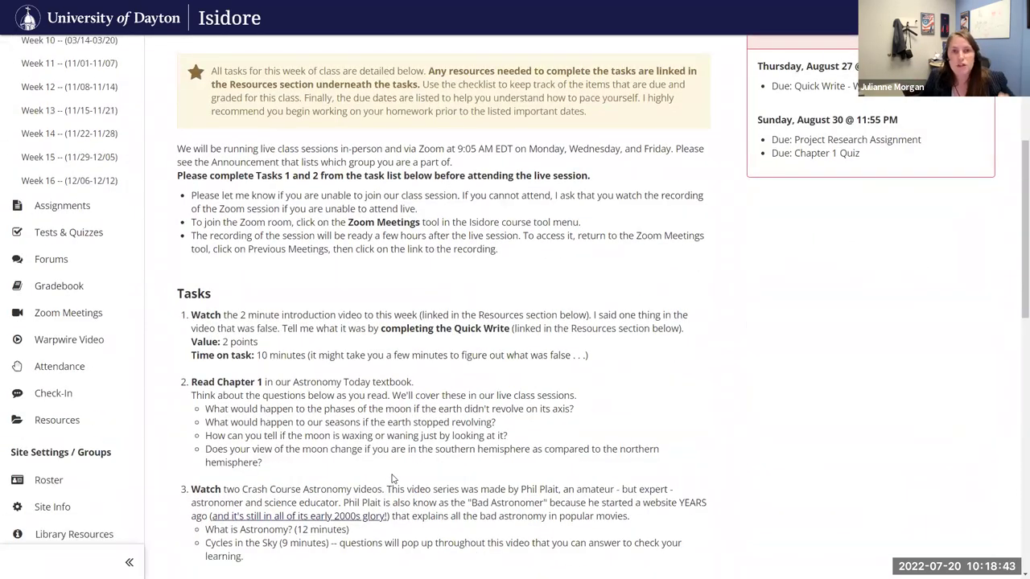
{"action": "scroll", "coordinate": [394, 475], "scroll_direction": "up", "scroll_amount": 7}
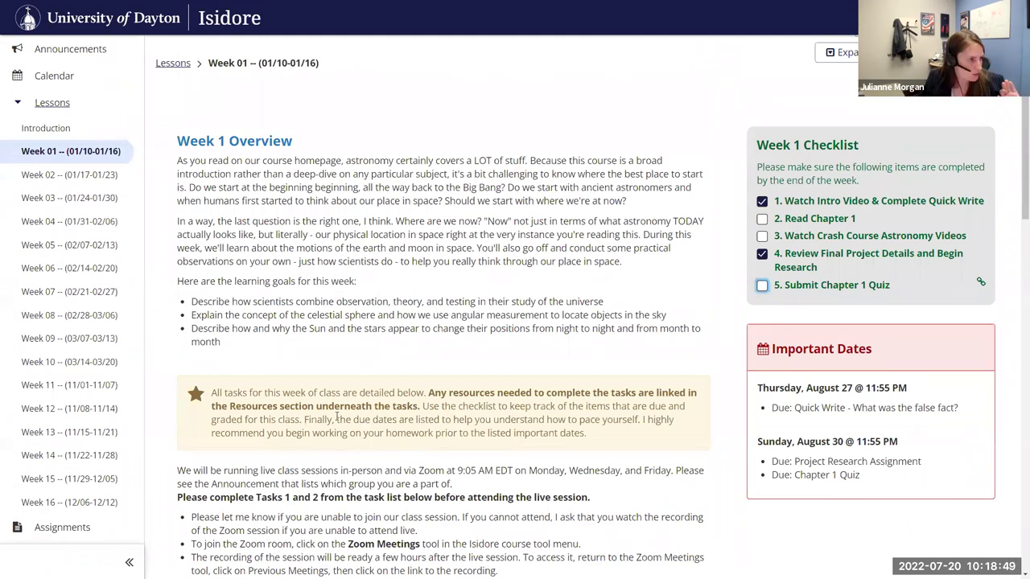
{"action": "scroll", "coordinate": [92, 230], "scroll_direction": "down", "scroll_amount": 7}
{"action": "scroll", "coordinate": [92, 231], "scroll_direction": "up", "scroll_amount": 6}
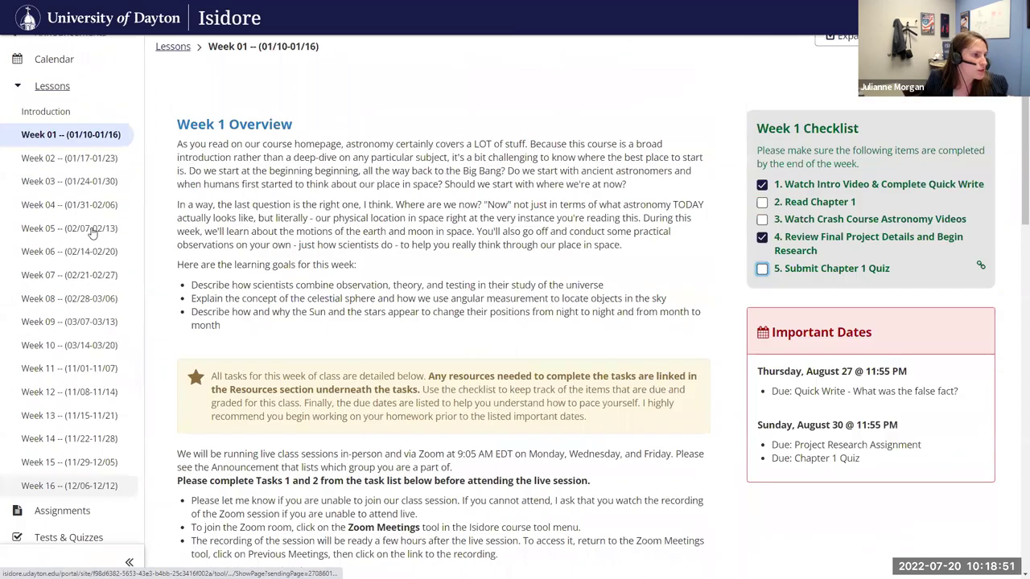
- Collapse the list of Lessons pages and switch to the COL Examples site
{"action": "scroll", "coordinate": [92, 232], "scroll_direction": "up", "scroll_amount": 3}
{"action": "left_click", "coordinate": [17, 209]}
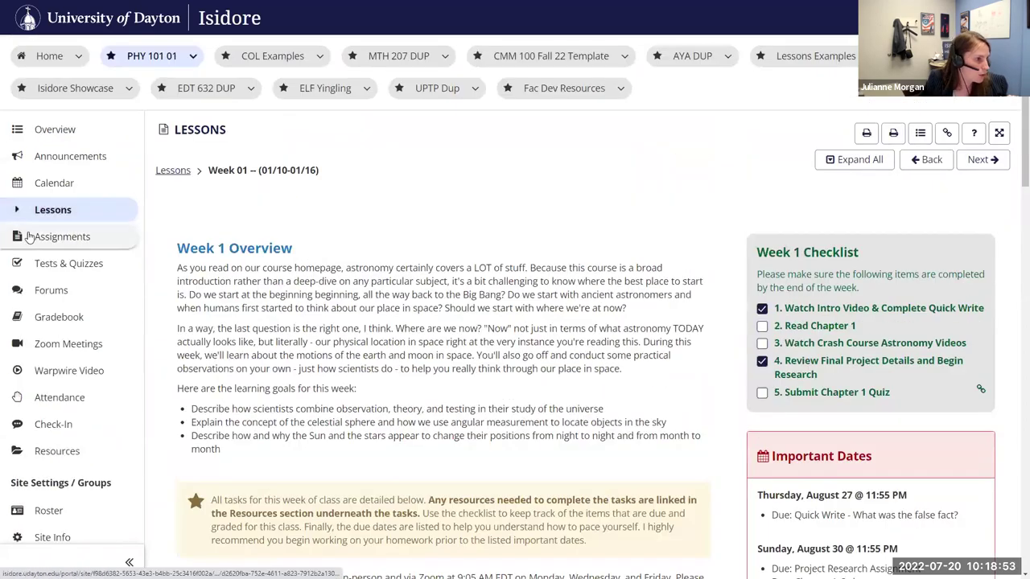
{"action": "left_click", "coordinate": [270, 56]}
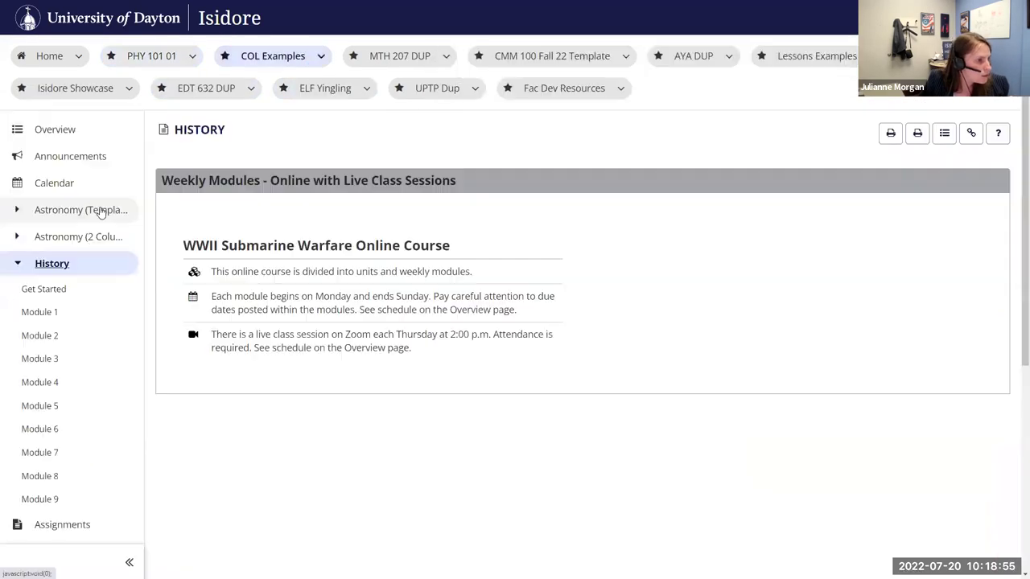
- Open the first page of the two-column Astronomy lessons and view its collapsible task sections
{"action": "left_click", "coordinate": [71, 236]}
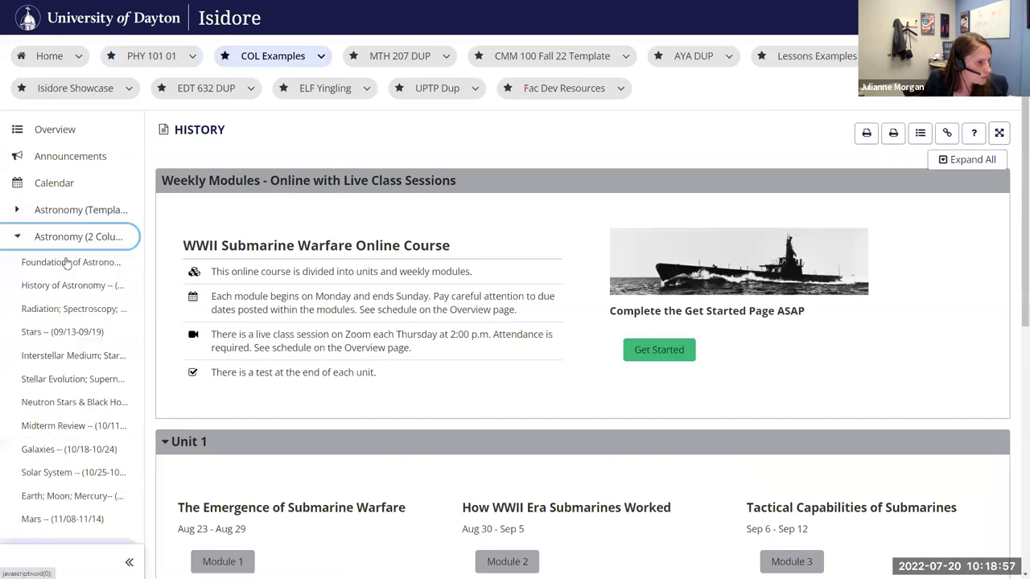
{"action": "left_click", "coordinate": [77, 271]}
{"action": "scroll", "coordinate": [320, 247], "scroll_direction": "down", "scroll_amount": 5}
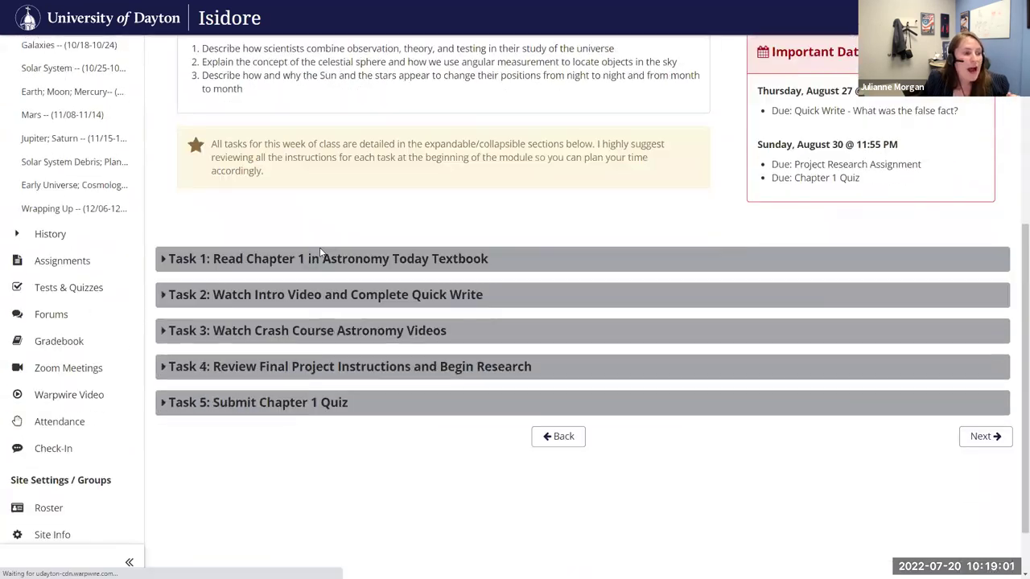
- Expand Task 1, Read Chapter 1, and Task 2, Watch Intro Video and Complete Quick Write, to view their contents
{"action": "scroll", "coordinate": [326, 171], "scroll_direction": "up", "scroll_amount": 1}
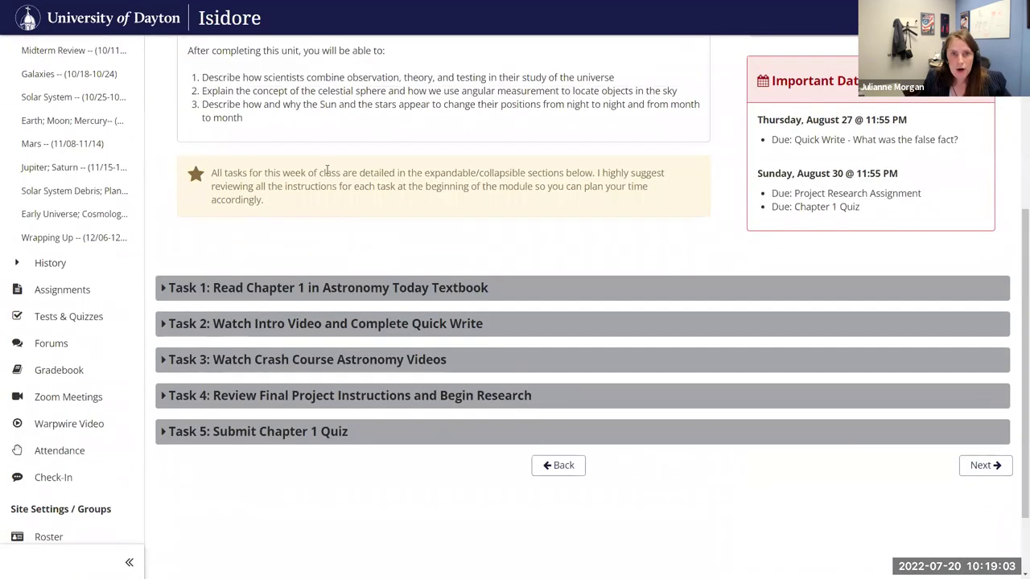
{"action": "scroll", "coordinate": [326, 170], "scroll_direction": "up", "scroll_amount": 1}
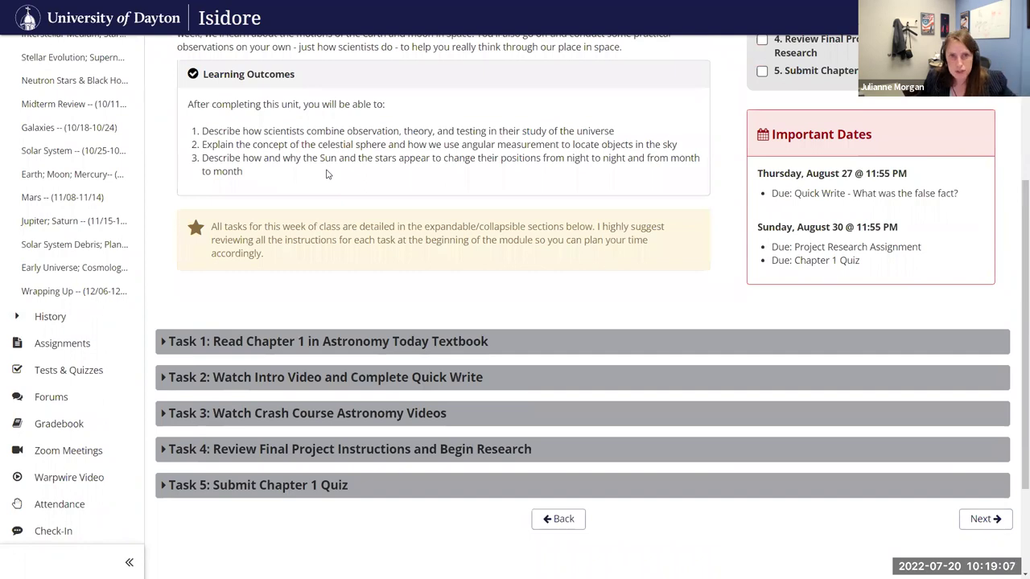
{"action": "left_click", "coordinate": [218, 341]}
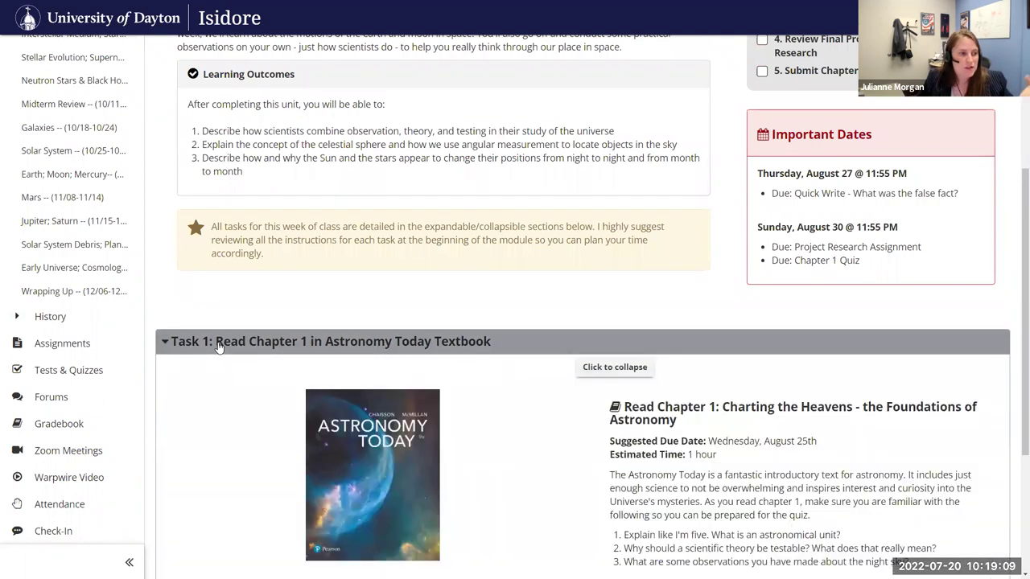
{"action": "scroll", "coordinate": [219, 344], "scroll_direction": "down", "scroll_amount": 1}
{"action": "scroll", "coordinate": [240, 406], "scroll_direction": "down", "scroll_amount": 2}
{"action": "left_click", "coordinate": [245, 404]}
{"action": "scroll", "coordinate": [245, 402], "scroll_direction": "down", "scroll_amount": 3}
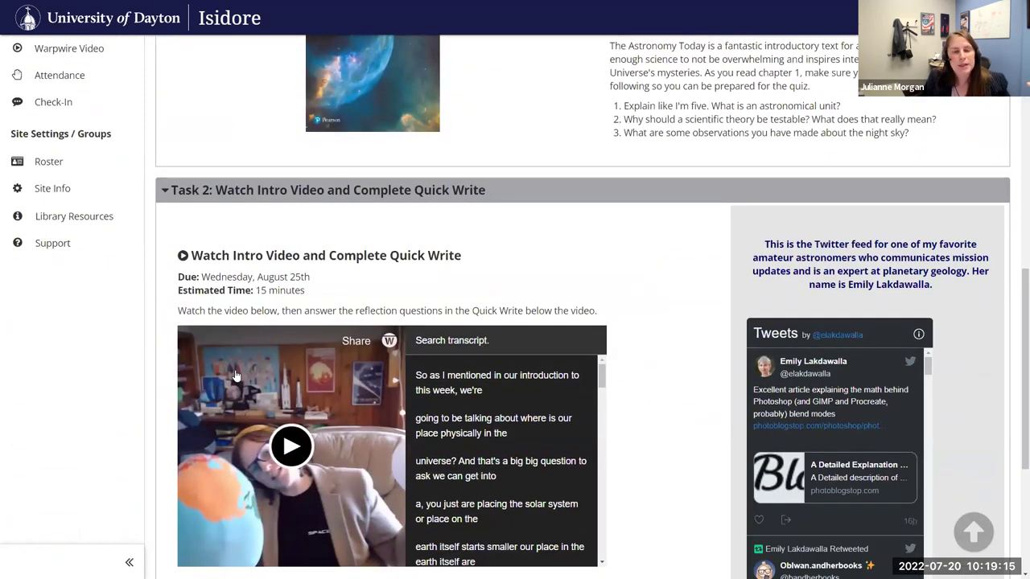
- Collapse Task 1 and examine the intro video, Twitter feed and Quick Write link in Task 2
{"action": "scroll", "coordinate": [235, 376], "scroll_direction": "up", "scroll_amount": 10}
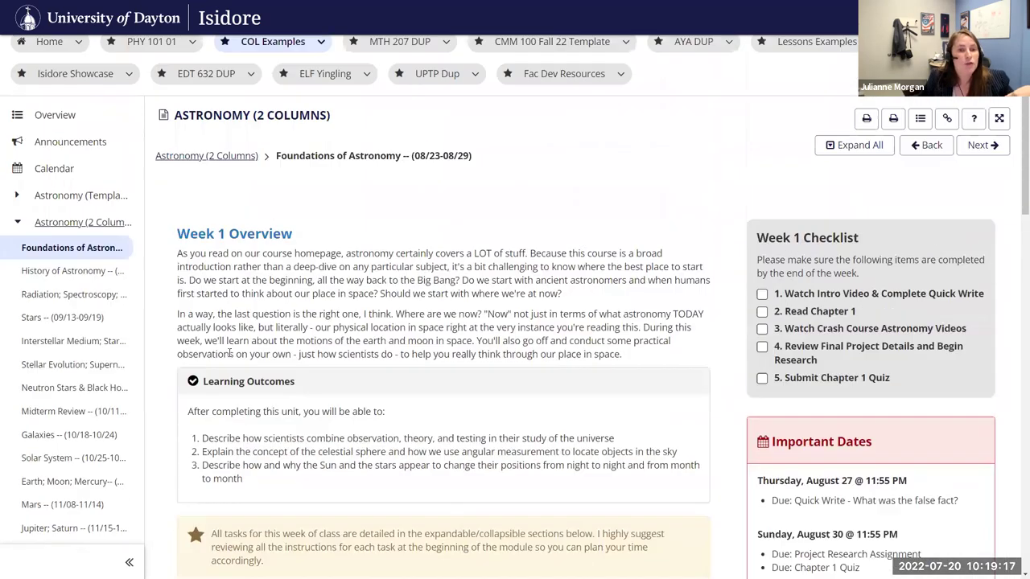
{"action": "scroll", "coordinate": [429, 328], "scroll_direction": "down", "scroll_amount": 2}
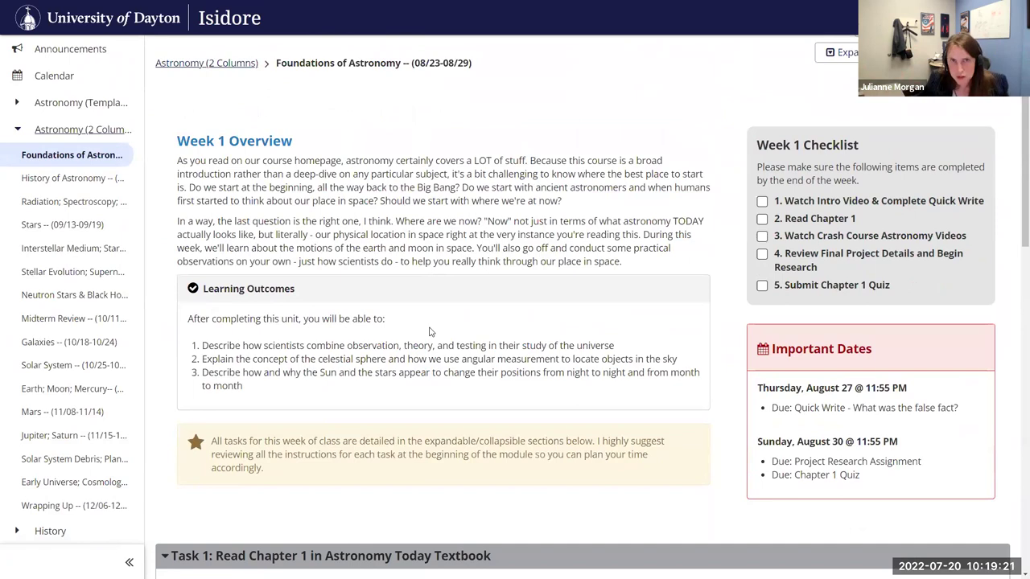
{"action": "scroll", "coordinate": [429, 329], "scroll_direction": "down", "scroll_amount": 5}
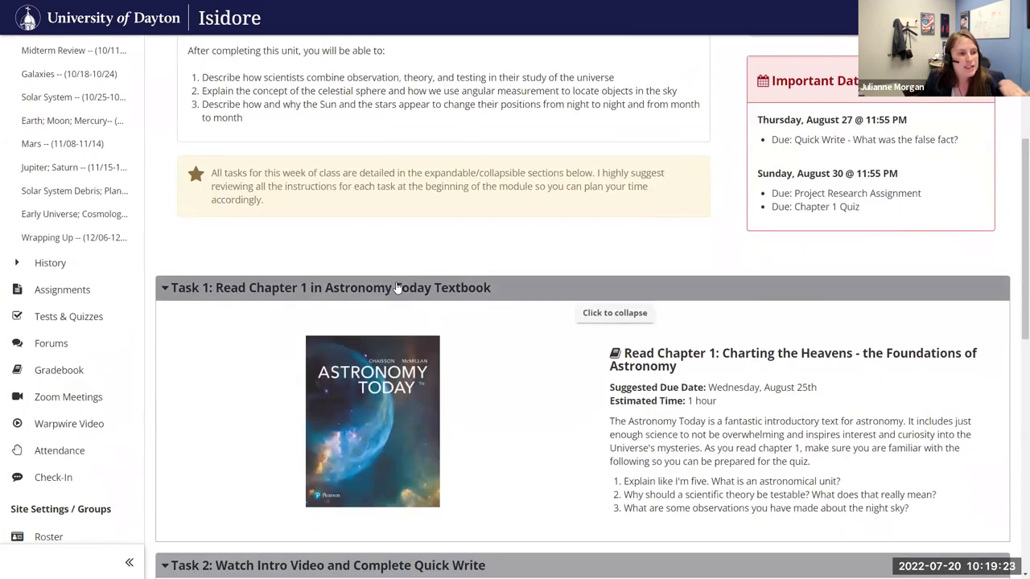
{"action": "left_click", "coordinate": [397, 287]}
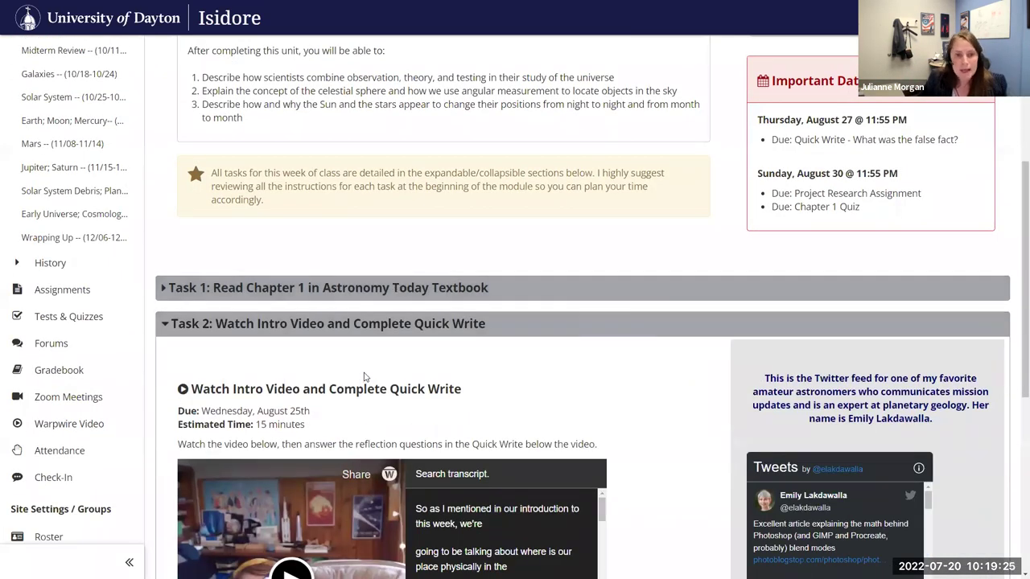
{"action": "scroll", "coordinate": [363, 376], "scroll_direction": "down", "scroll_amount": 2}
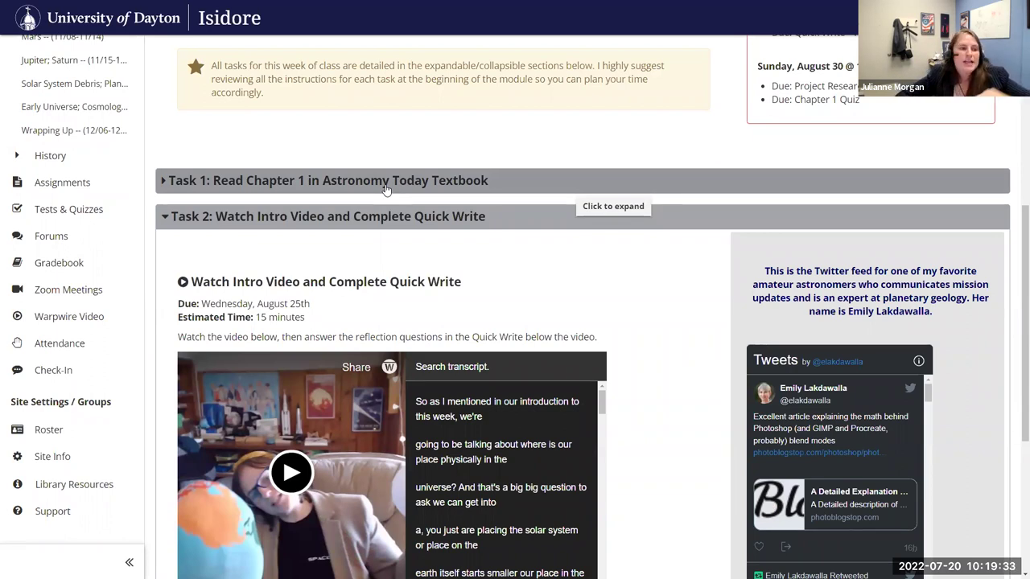
{"action": "scroll", "coordinate": [396, 231], "scroll_direction": "down", "scroll_amount": 2}
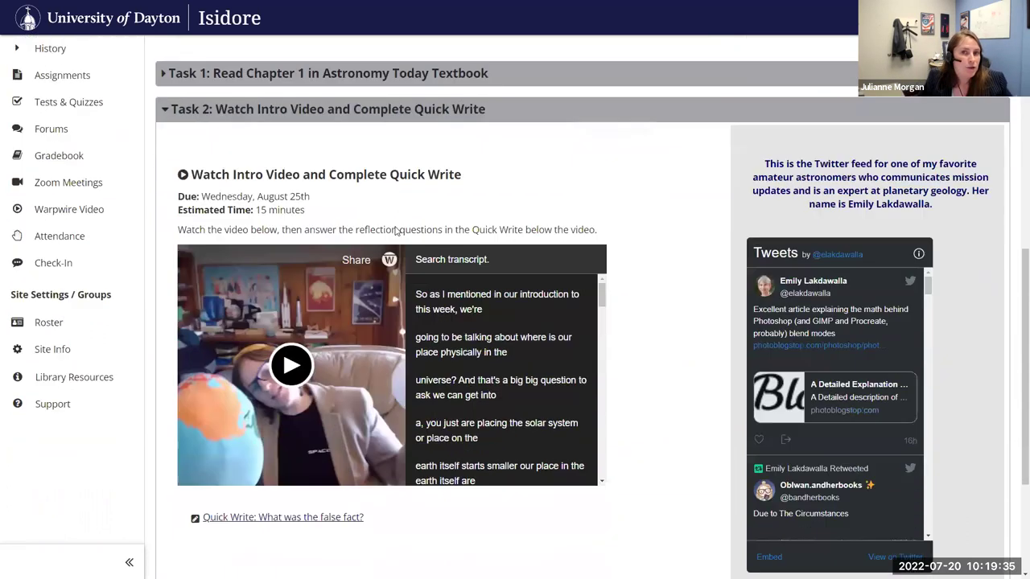
{"action": "scroll", "coordinate": [396, 232], "scroll_direction": "down", "scroll_amount": 1}
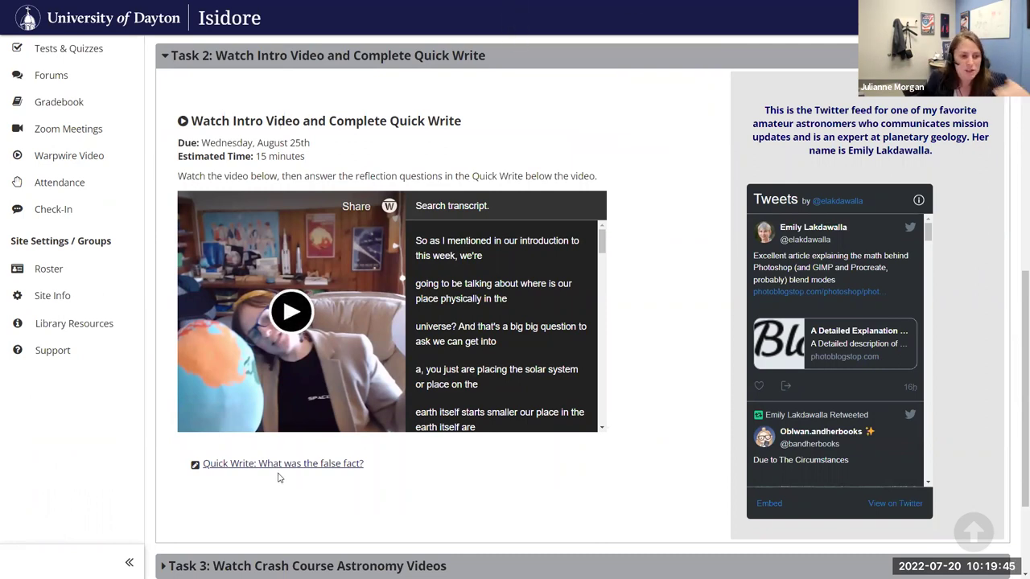
{"action": "scroll", "coordinate": [294, 466], "scroll_direction": "down", "scroll_amount": 2}
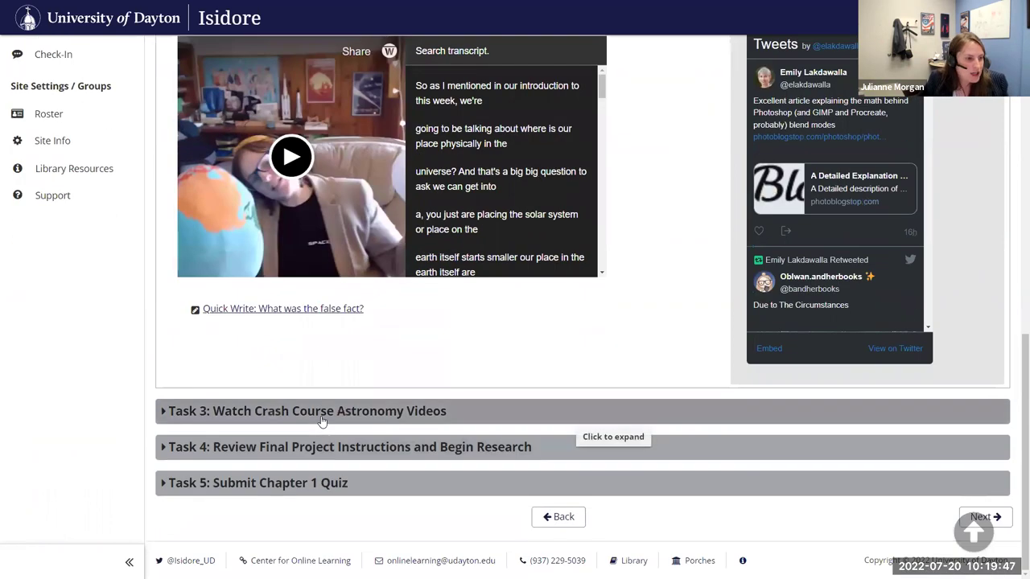
- Expand Task 3, Watch Crash Course Astronomy Videos, and Task 5, Submit Chapter 1 Quiz, to view their column layouts
{"action": "left_click", "coordinate": [322, 411]}
{"action": "scroll", "coordinate": [320, 435], "scroll_direction": "down", "scroll_amount": 3}
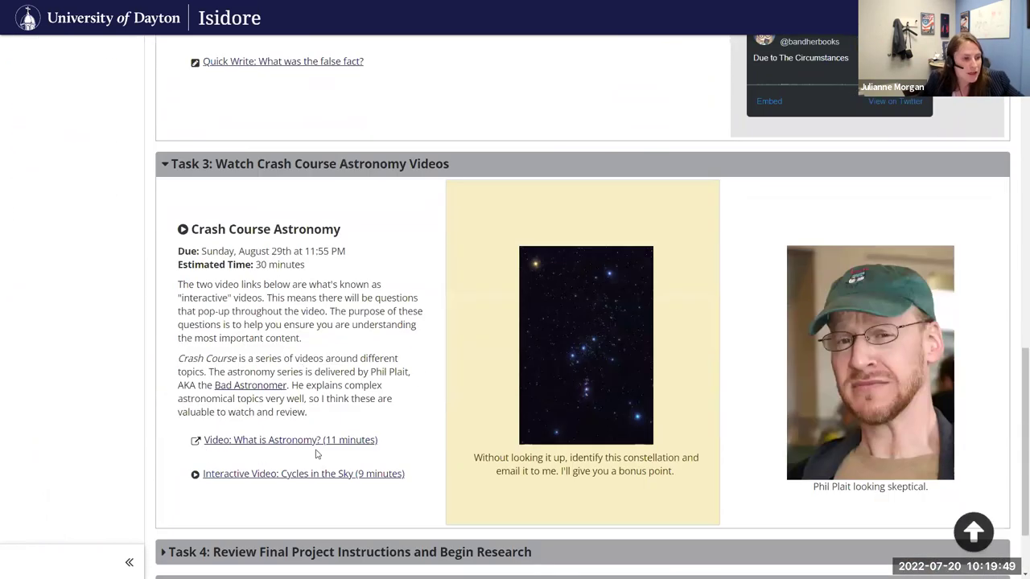
{"action": "scroll", "coordinate": [316, 462], "scroll_direction": "down", "scroll_amount": 2}
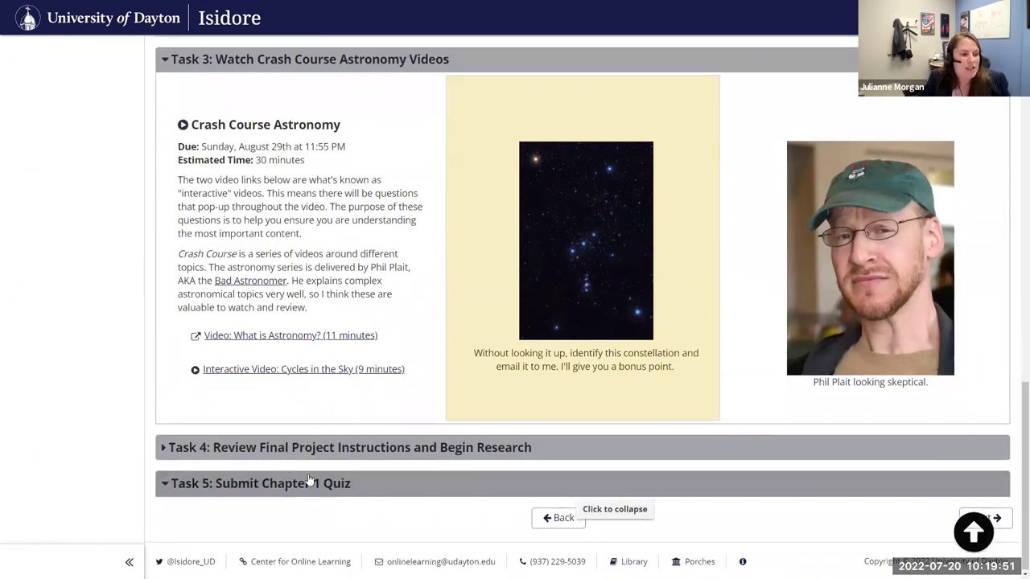
{"action": "left_click", "coordinate": [321, 485]}
{"action": "scroll", "coordinate": [334, 454], "scroll_direction": "down", "scroll_amount": 2}
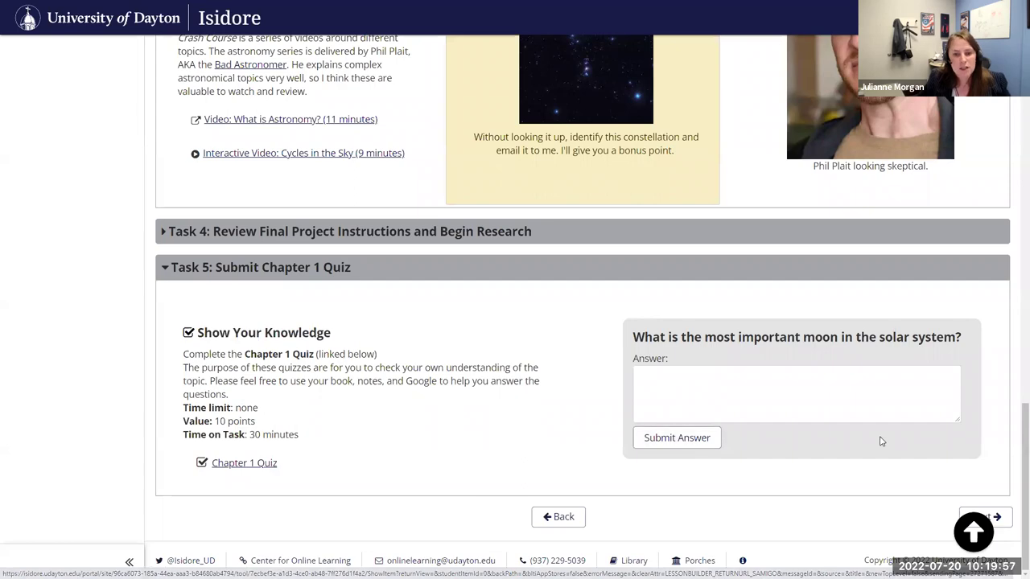
- Review the Week 1 page from its task sections back up to the overview, checklist and important dates
{"action": "left_click_drag", "start_coordinate": [1025, 450], "coordinate": [1016, 103]}
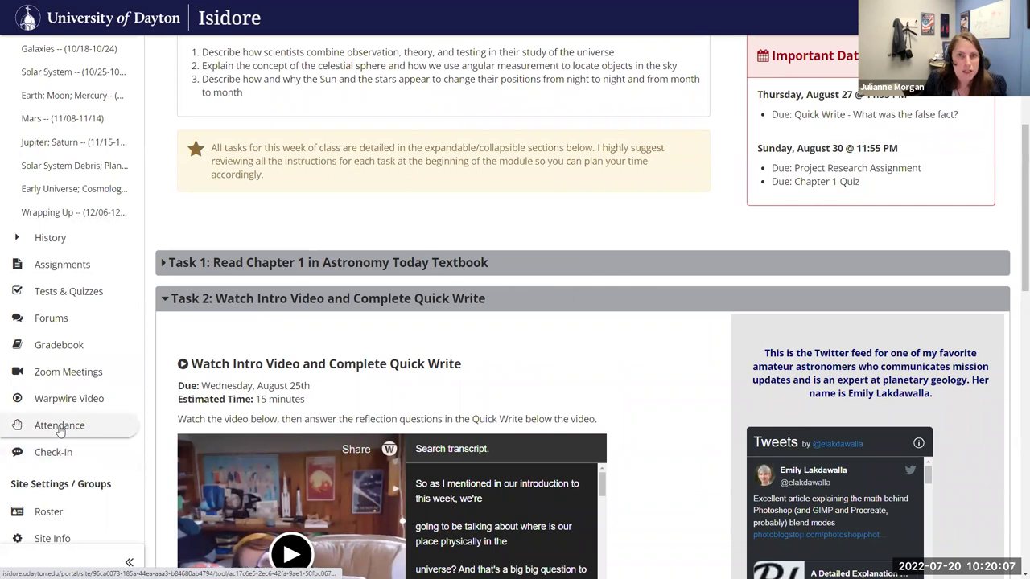
{"action": "scroll", "coordinate": [1015, 317], "scroll_direction": "down", "scroll_amount": 1}
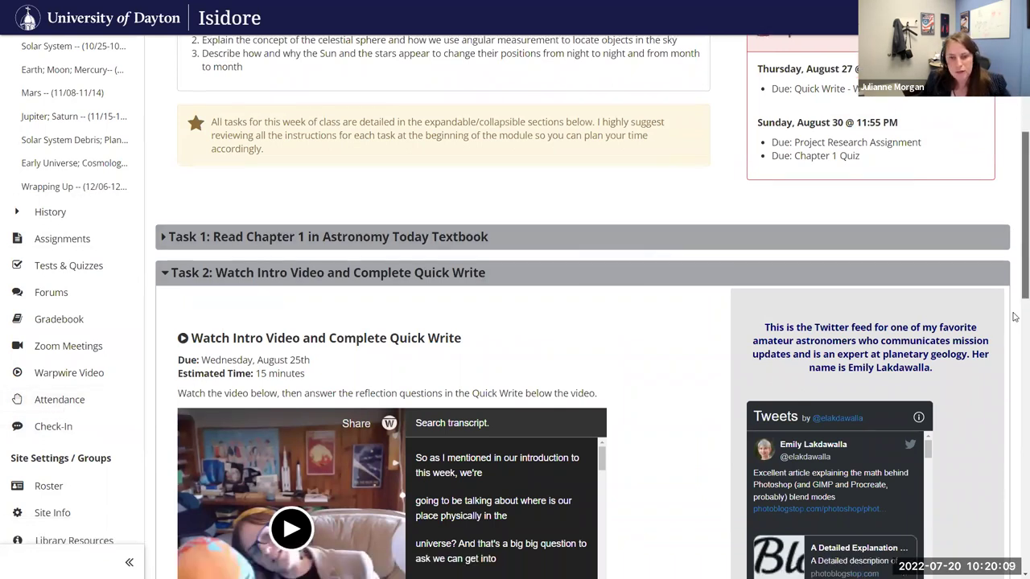
{"action": "scroll", "coordinate": [1015, 317], "scroll_direction": "down", "scroll_amount": 7}
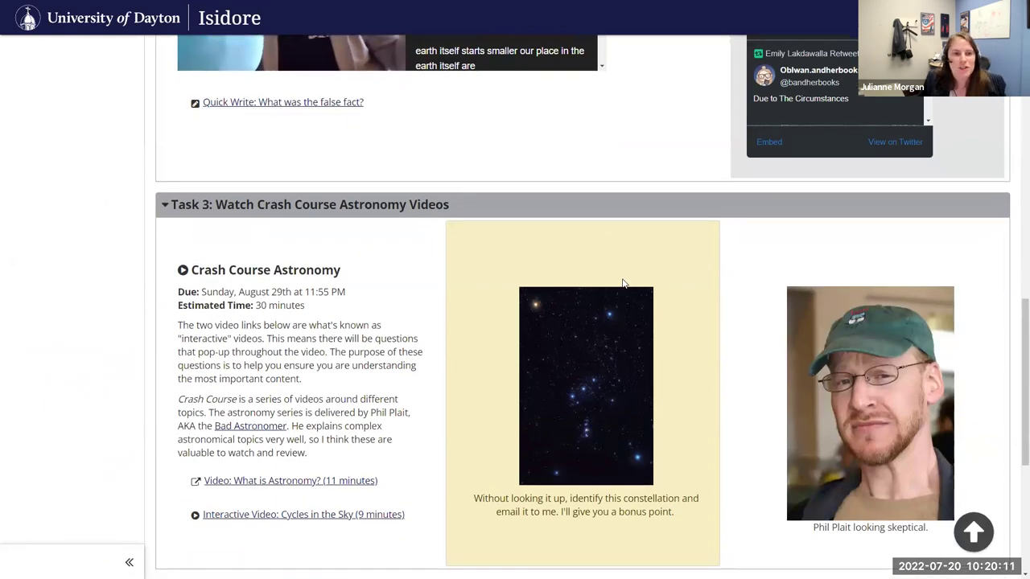
{"action": "scroll", "coordinate": [622, 283], "scroll_direction": "up", "scroll_amount": 5}
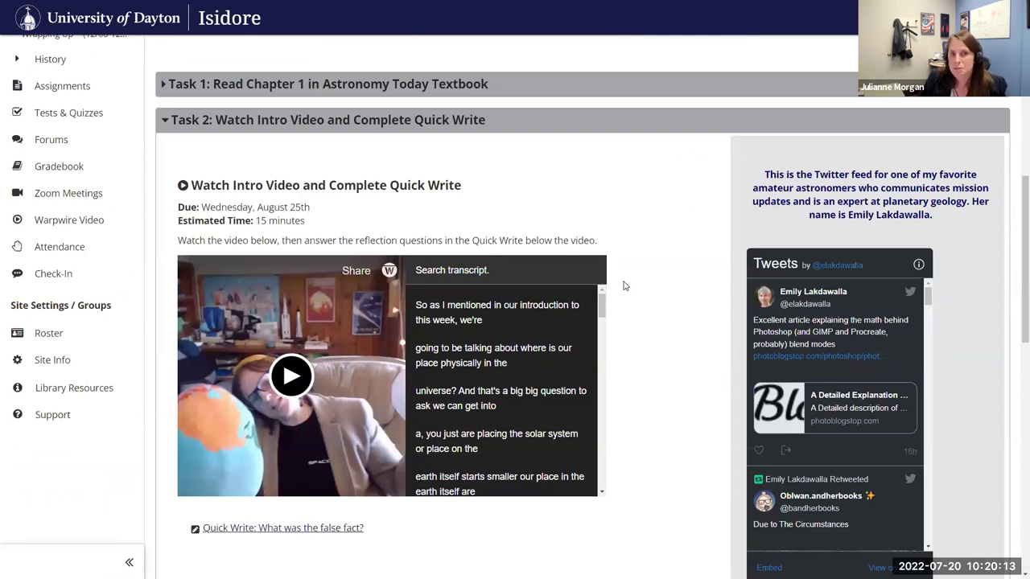
{"action": "scroll", "coordinate": [624, 284], "scroll_direction": "up", "scroll_amount": 2}
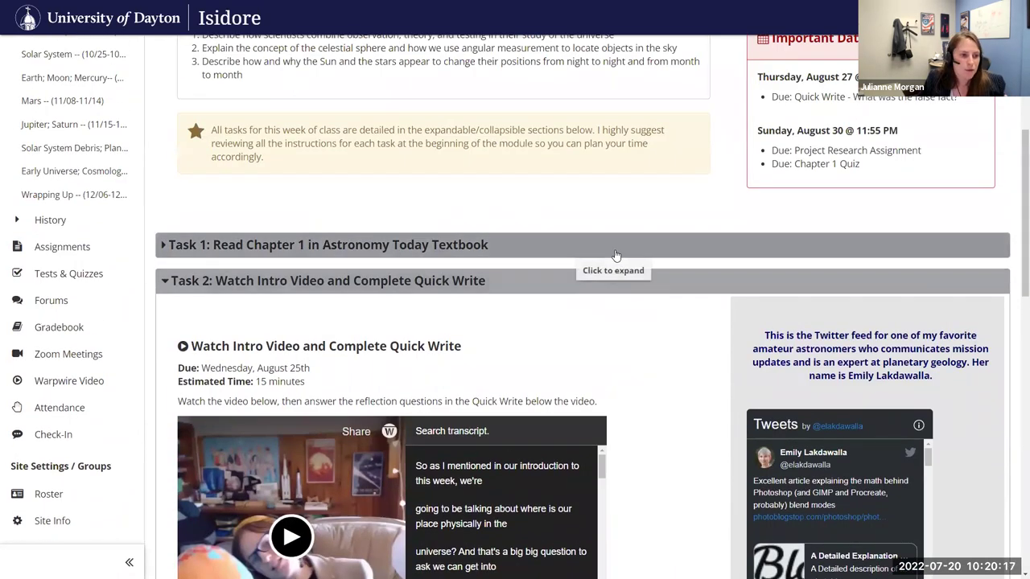
{"action": "scroll", "coordinate": [618, 259], "scroll_direction": "up", "scroll_amount": 2}
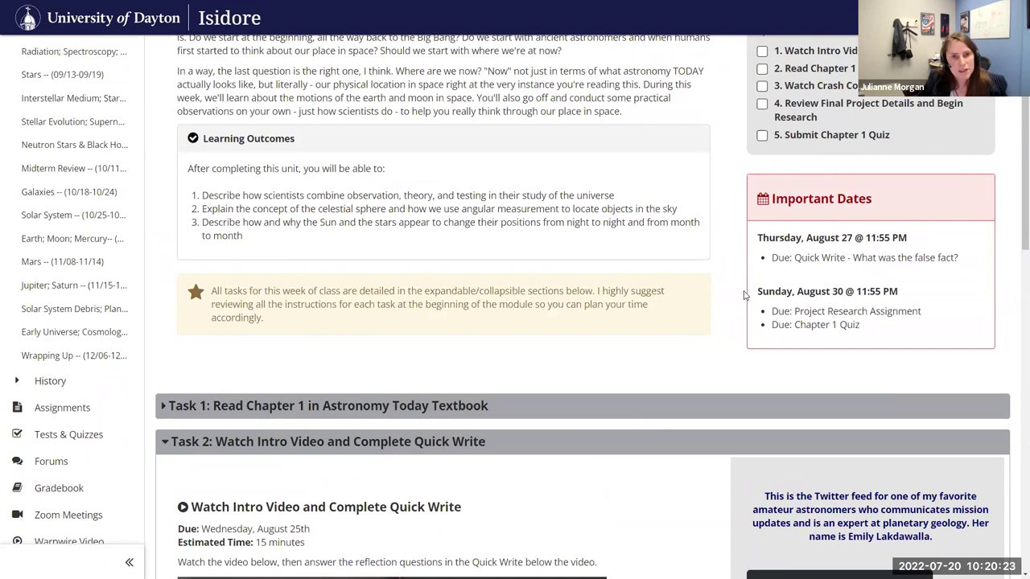
{"action": "scroll", "coordinate": [744, 295], "scroll_direction": "up", "scroll_amount": 1}
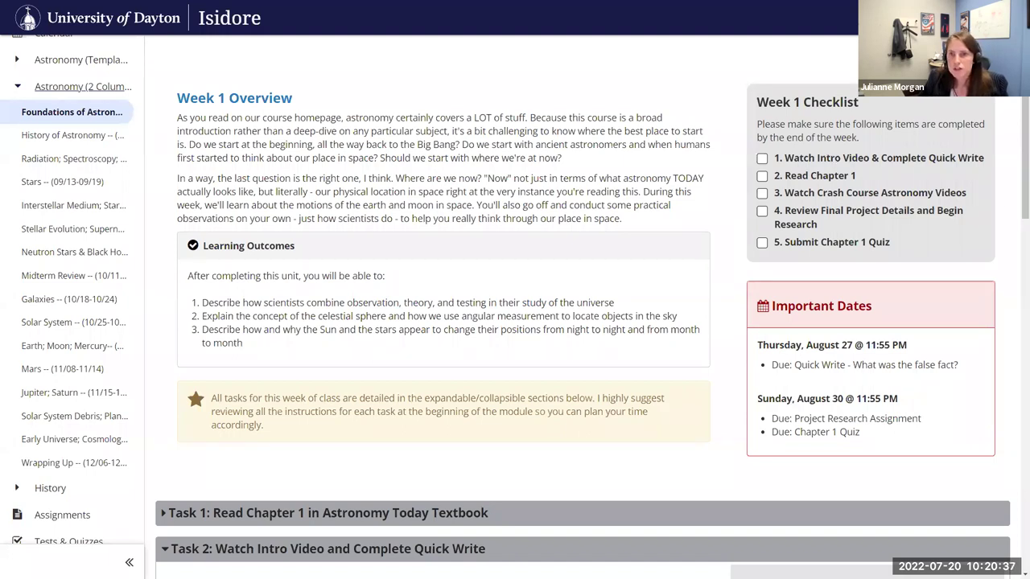
- Switch to the Firefox window with the PHY 101 01 site and start a new text item above Important Dates on the Week 01 page
{"action": "key", "text": "alt+Tab"}
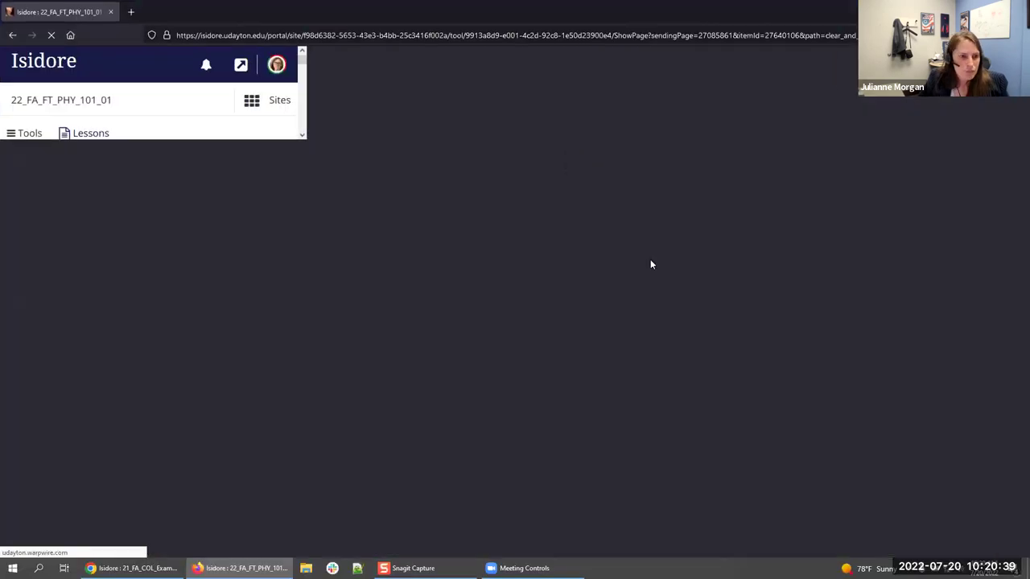
{"action": "scroll", "coordinate": [700, 265], "scroll_direction": "down", "scroll_amount": 2}
{"action": "scroll", "coordinate": [755, 275], "scroll_direction": "down", "scroll_amount": 5}
{"action": "scroll", "coordinate": [885, 257], "scroll_direction": "up", "scroll_amount": 3}
{"action": "mouse_move", "coordinate": [984, 225]}
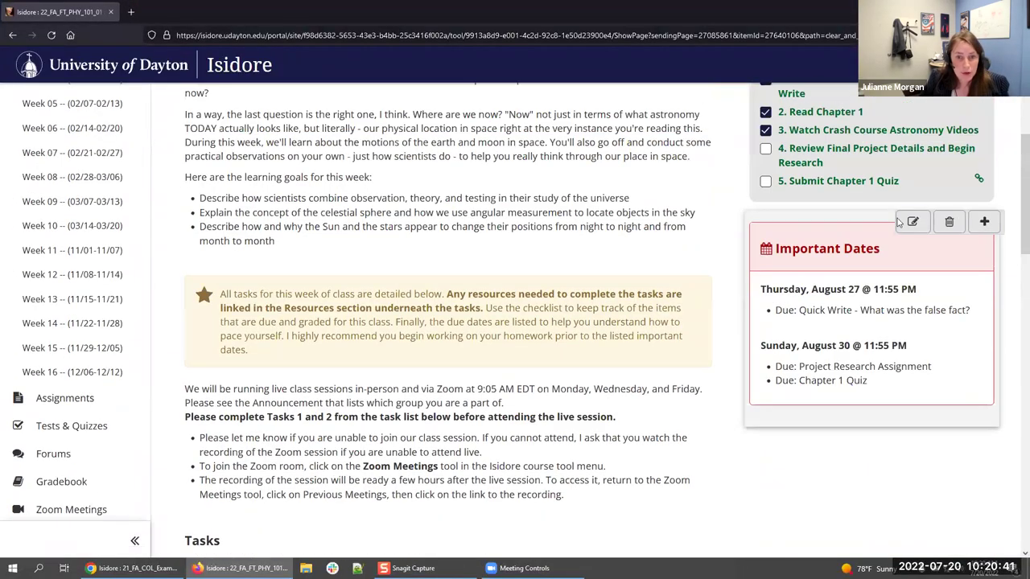
{"action": "left_click", "coordinate": [984, 223]}
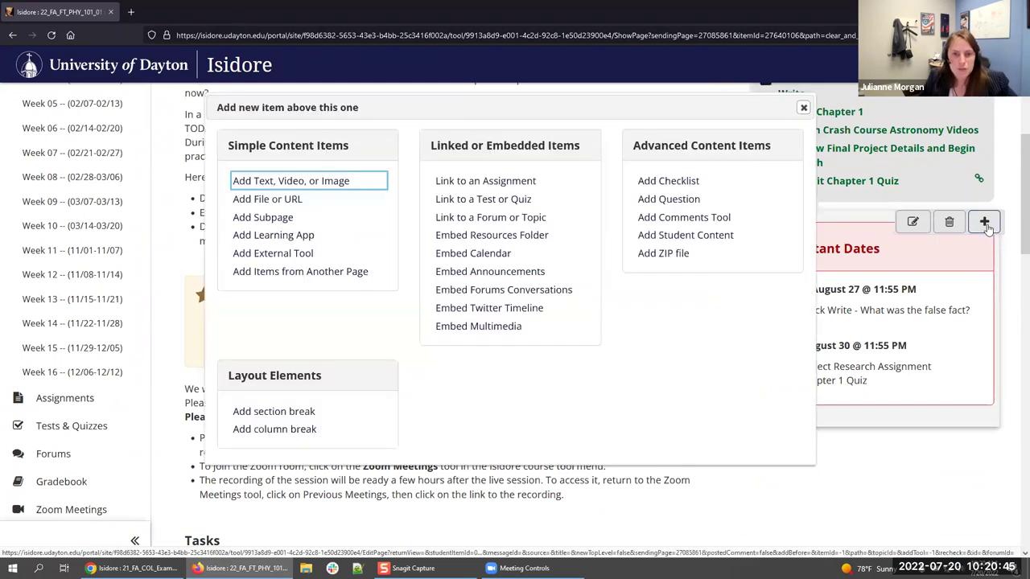
{"action": "left_click", "coordinate": [275, 181]}
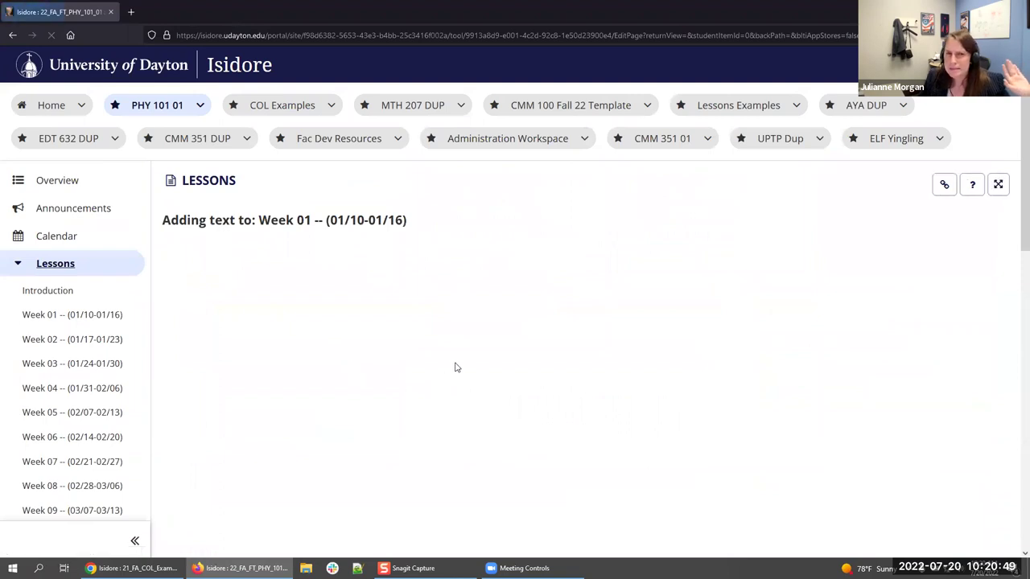
{"action": "left_click", "coordinate": [554, 401]}
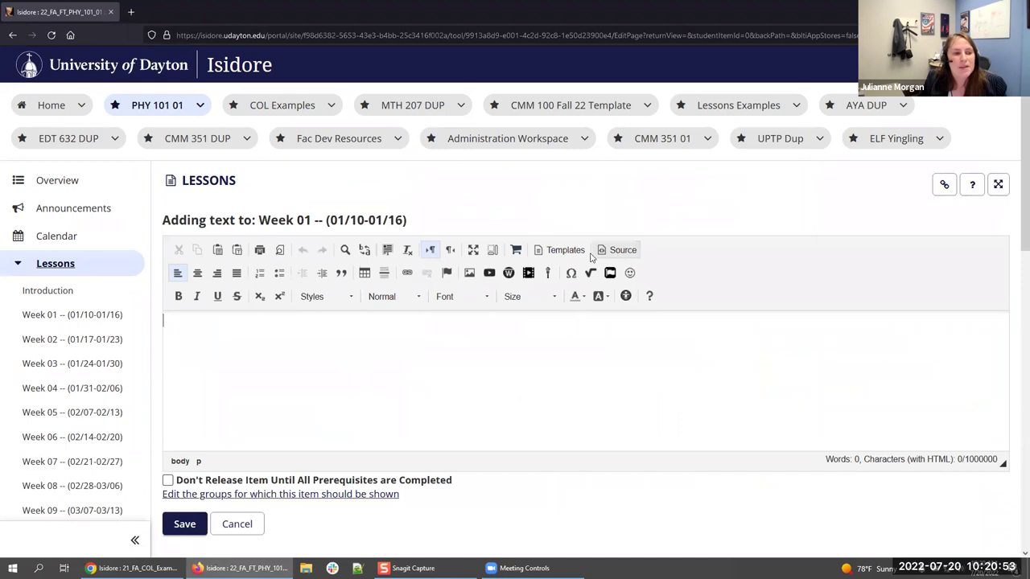
- Insert the Alert with Star content template into the text item and select the word "appropriate" in its placeholder text
{"action": "left_click", "coordinate": [565, 249]}
{"action": "left_click_drag", "start_coordinate": [648, 215], "coordinate": [663, 395]}
{"action": "scroll", "coordinate": [514, 362], "scroll_direction": "up", "scroll_amount": 3}
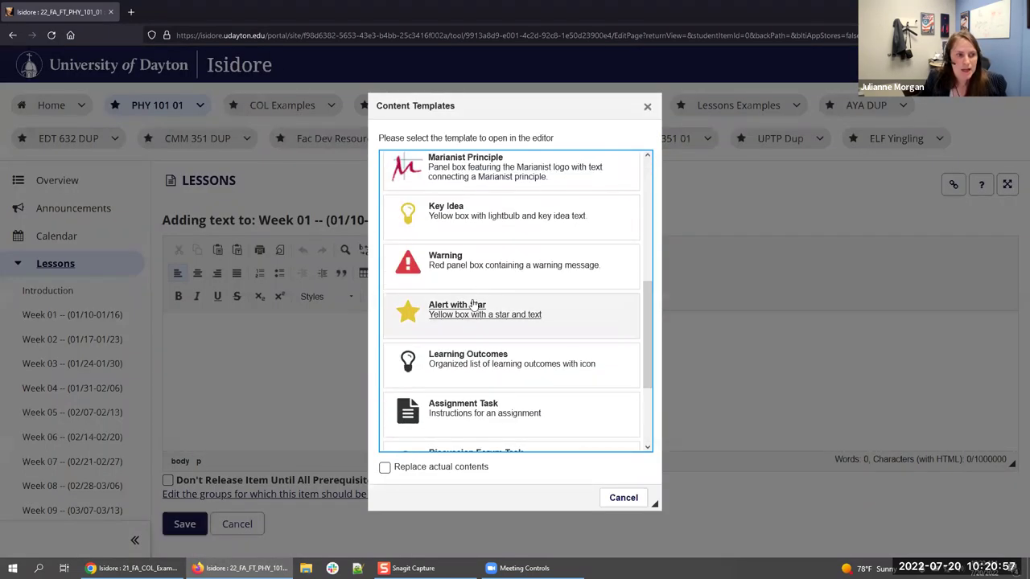
{"action": "left_click", "coordinate": [471, 304]}
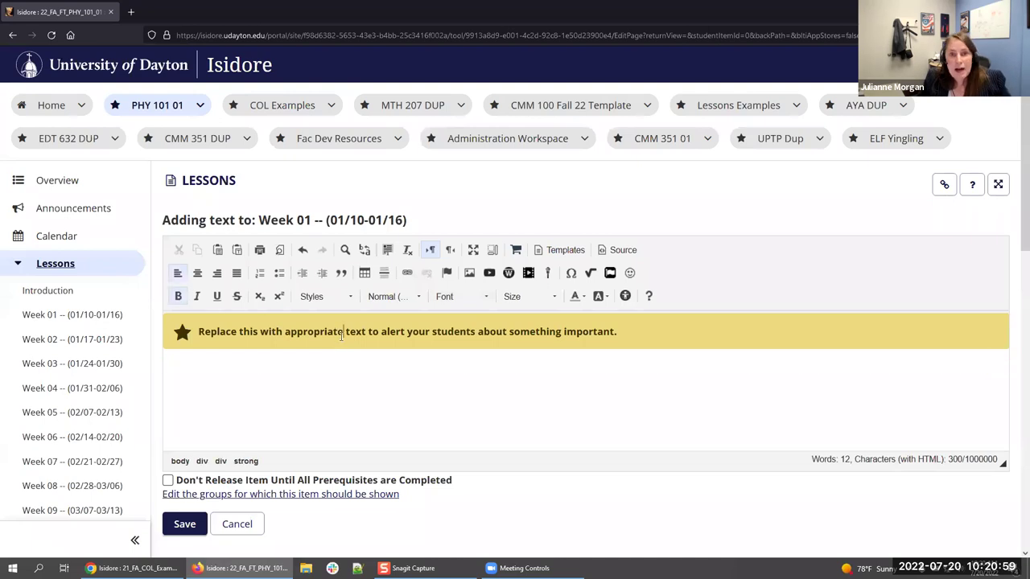
{"action": "double_click", "coordinate": [339, 331]}
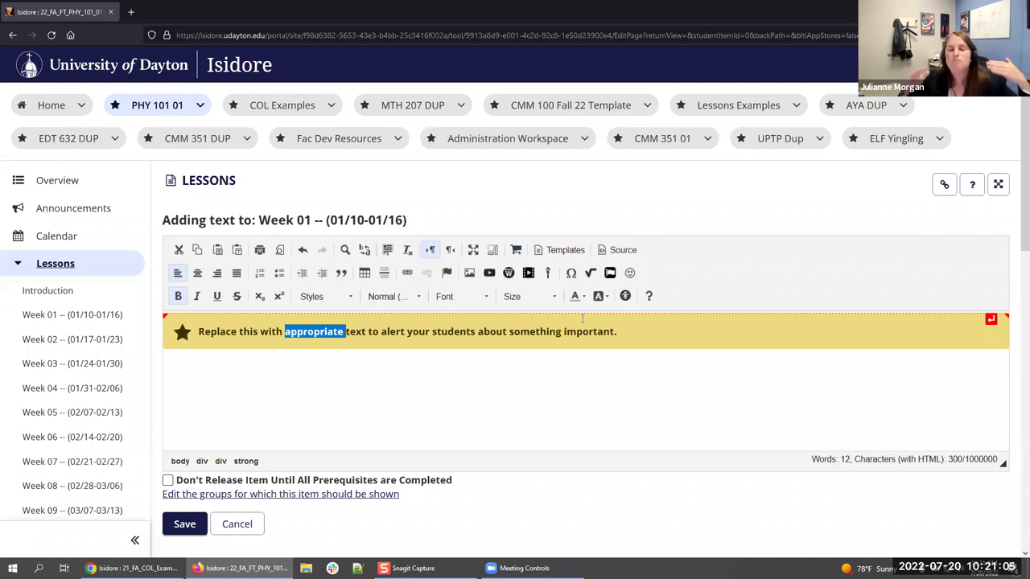
- Delete the star alert's entire HTML source and return to the visual editing view
{"action": "left_click", "coordinate": [621, 249]}
{"action": "left_click_drag", "start_coordinate": [601, 399], "coordinate": [164, 317]}
{"action": "key", "text": "BackSpace"}
{"action": "left_click", "coordinate": [621, 250]}
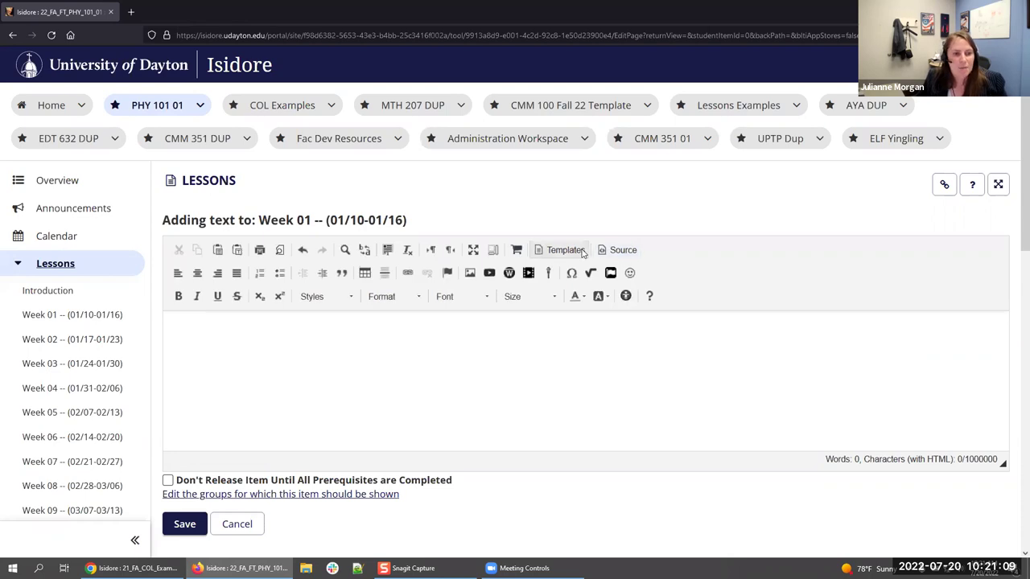
- Insert the Marianist Principle content template and select its first placeholder sentence
{"action": "left_click", "coordinate": [566, 250]}
{"action": "scroll", "coordinate": [574, 301], "scroll_direction": "down", "scroll_amount": 3}
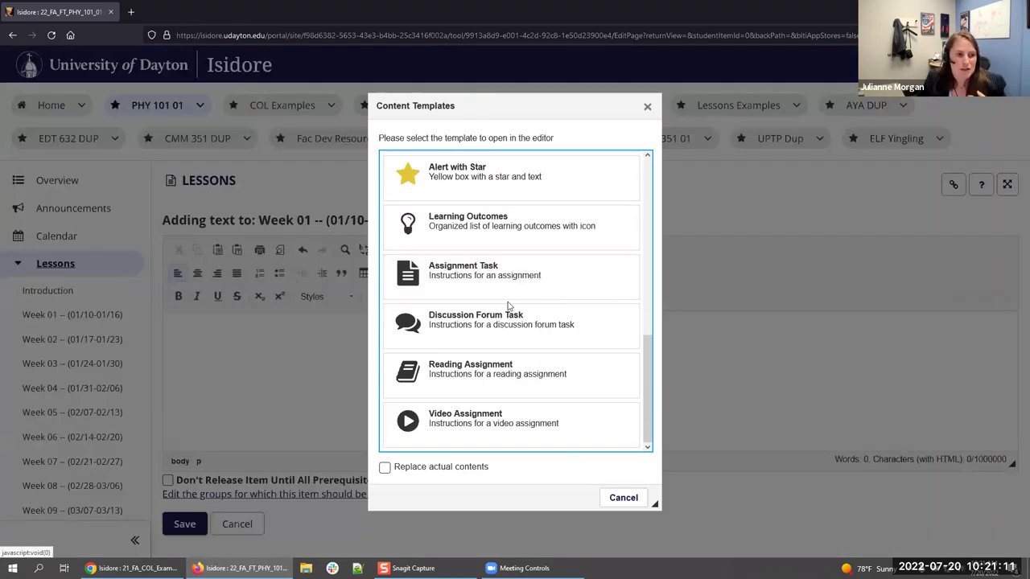
{"action": "scroll", "coordinate": [508, 306], "scroll_direction": "up", "scroll_amount": 3}
{"action": "left_click", "coordinate": [487, 256]}
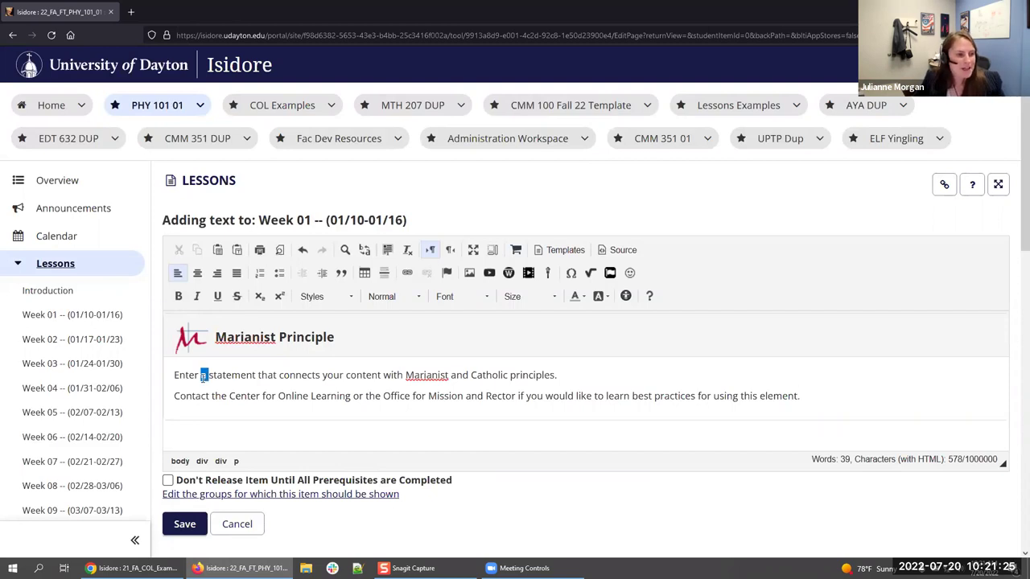
{"action": "triple_click", "coordinate": [203, 377]}
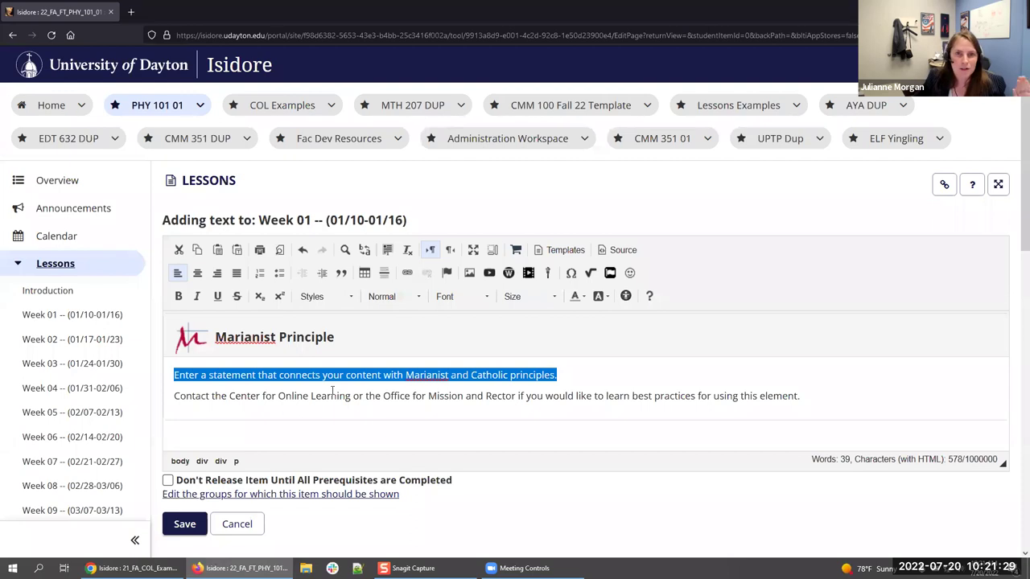
- Insert the Important Date content template in place of the selected Marianist Principle sentence, look over it, and discard the unsaved text item
{"action": "left_click", "coordinate": [561, 249]}
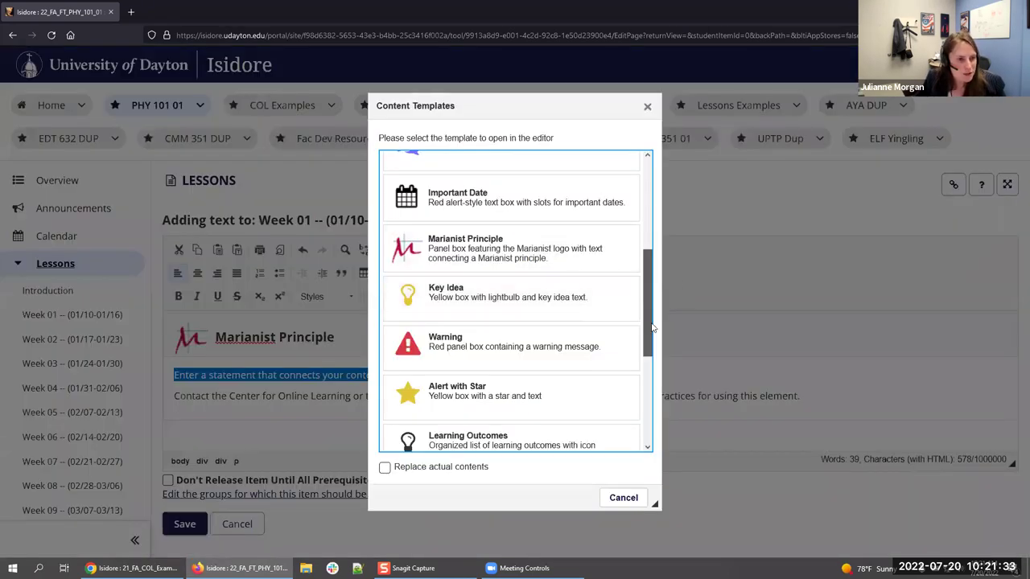
{"action": "scroll", "coordinate": [449, 398], "scroll_direction": "down", "scroll_amount": 3}
{"action": "scroll", "coordinate": [472, 313], "scroll_direction": "up", "scroll_amount": 5}
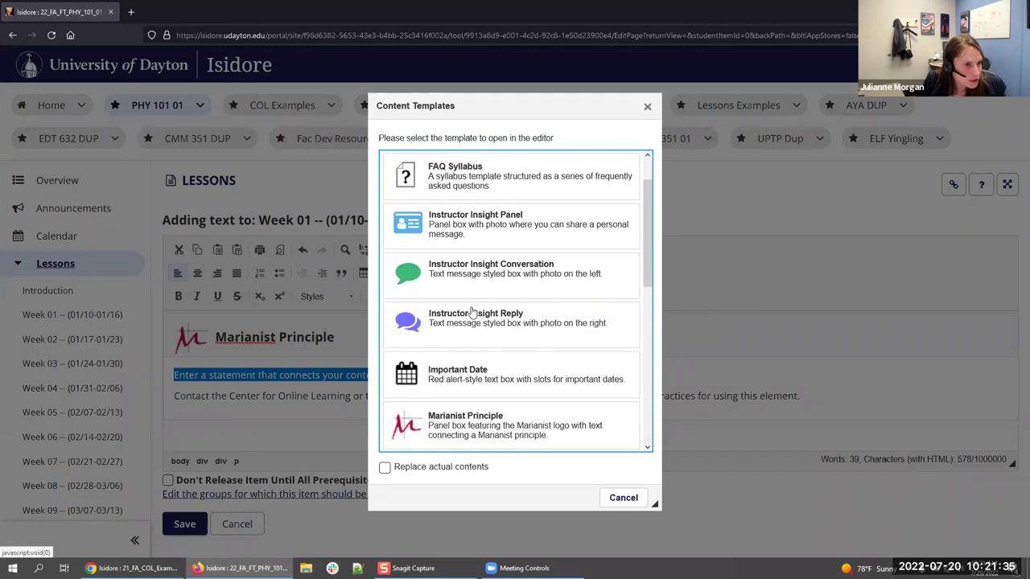
{"action": "left_click", "coordinate": [438, 419]}
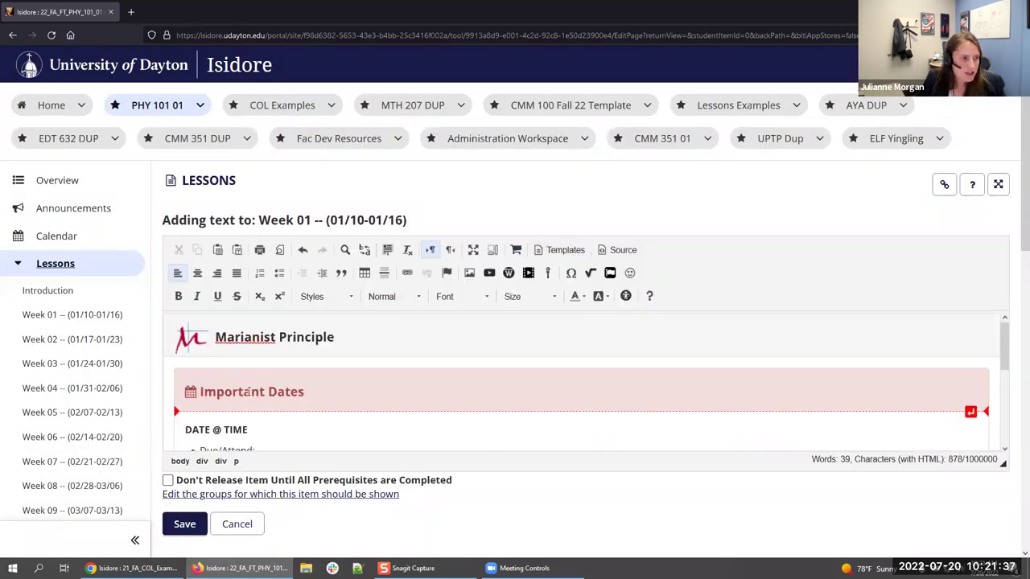
{"action": "scroll", "coordinate": [257, 375], "scroll_direction": "down", "scroll_amount": 1}
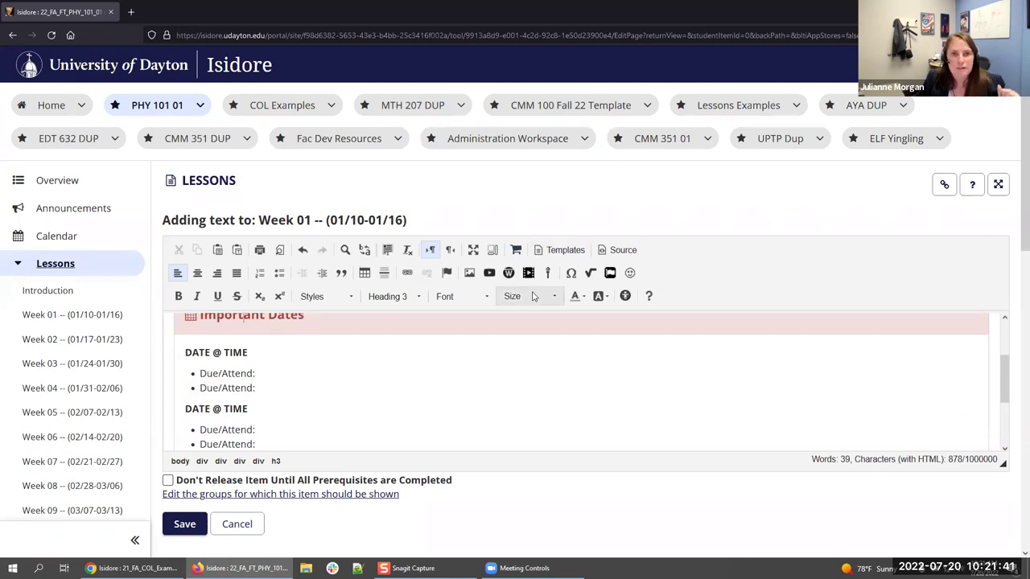
{"action": "left_click", "coordinate": [236, 523]}
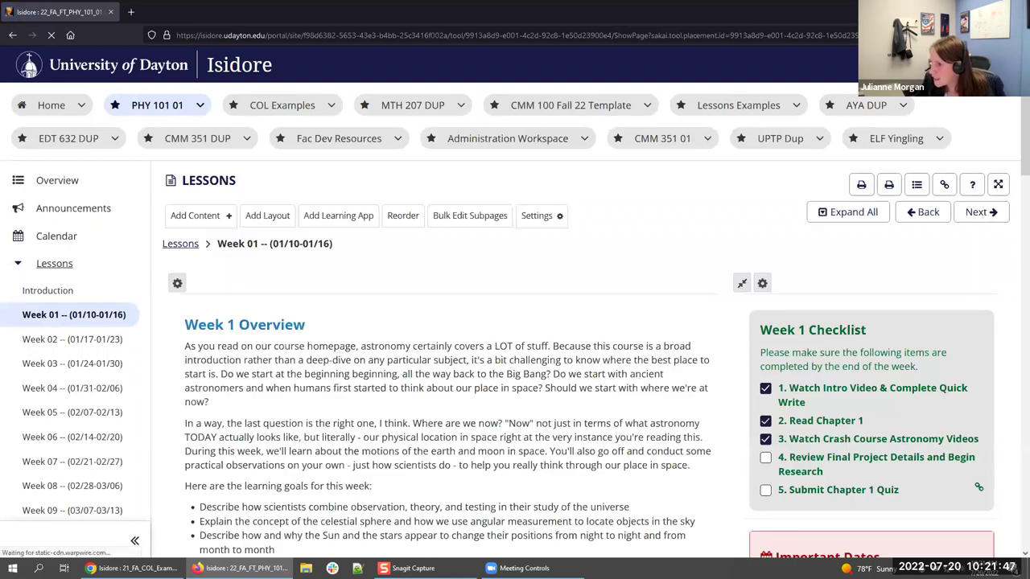
- Review the PHY 101 01 Week 01 page from its overview and tasks through the Resources section and back
{"action": "scroll", "coordinate": [686, 367], "scroll_direction": "down", "scroll_amount": 12}
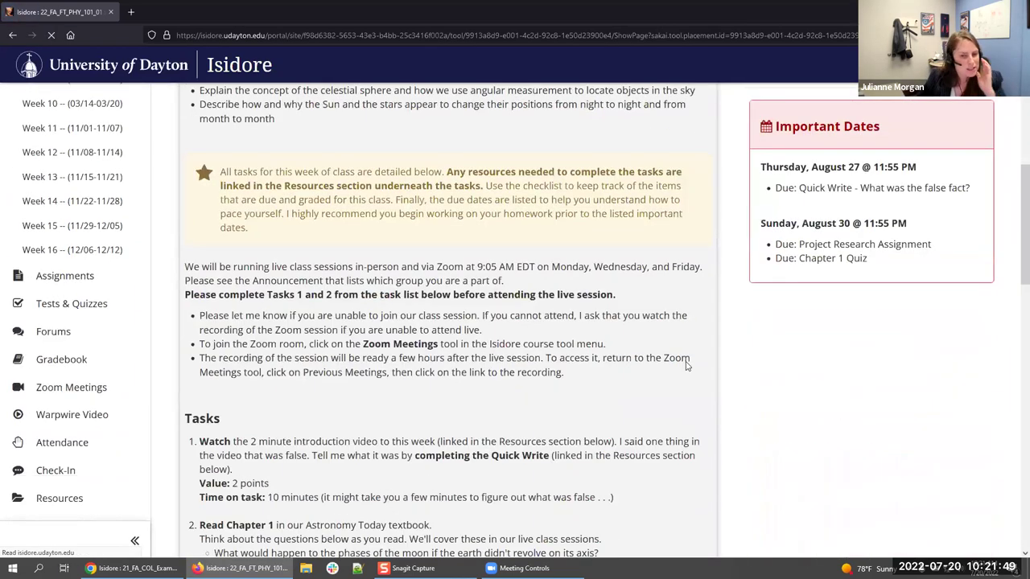
{"action": "scroll", "coordinate": [686, 367], "scroll_direction": "down", "scroll_amount": 5}
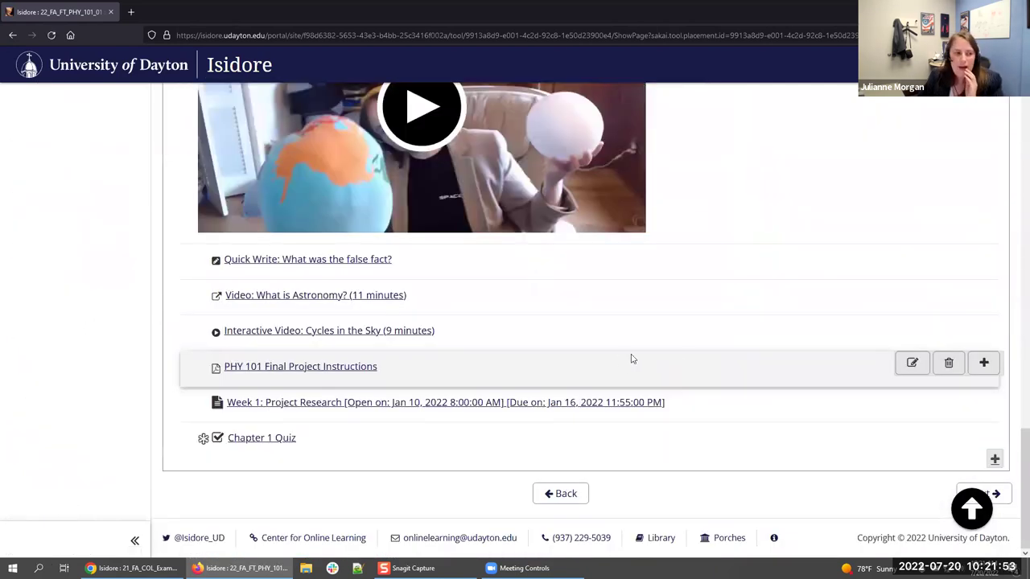
{"action": "scroll", "coordinate": [621, 358], "scroll_direction": "up", "scroll_amount": 4}
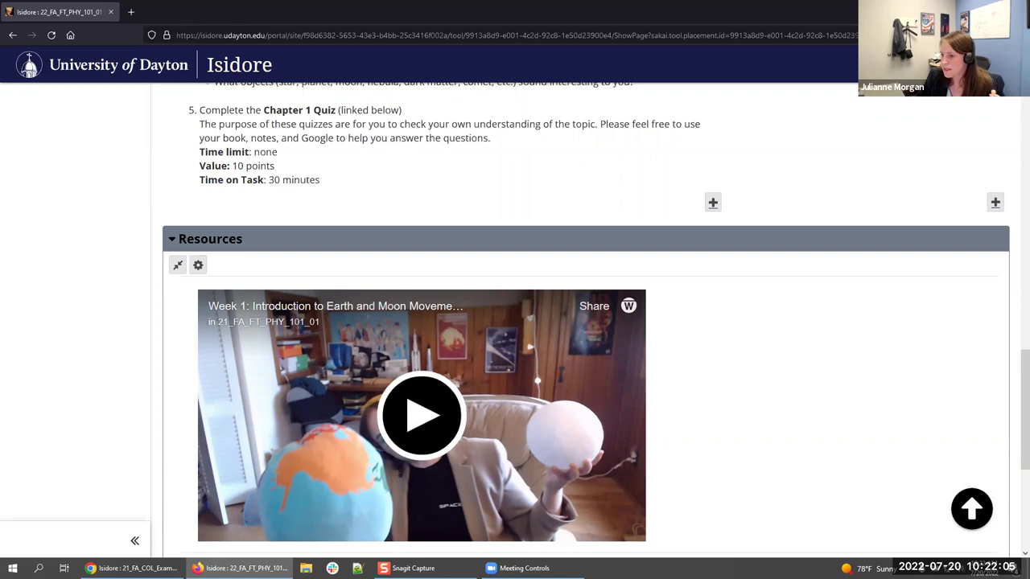
{"action": "scroll", "coordinate": [336, 339], "scroll_direction": "up", "scroll_amount": 15}
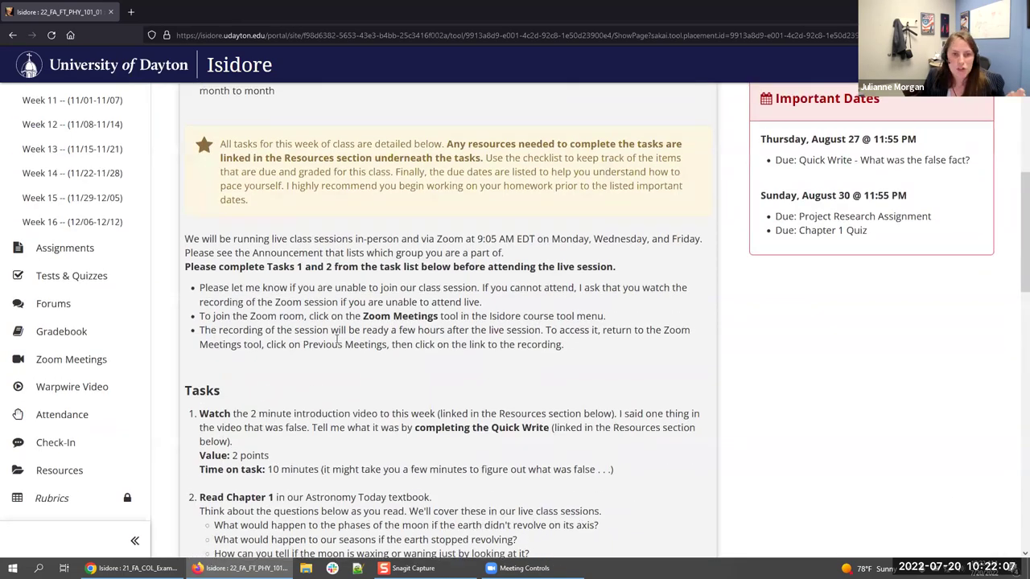
{"action": "scroll", "coordinate": [336, 338], "scroll_direction": "up", "scroll_amount": 3}
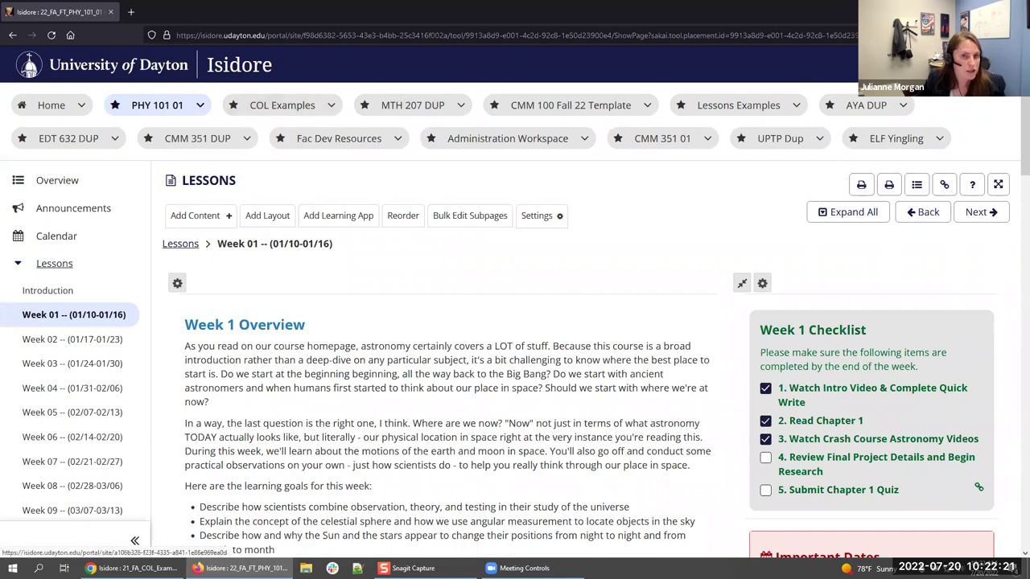
{"action": "left_click", "coordinate": [885, 64]}
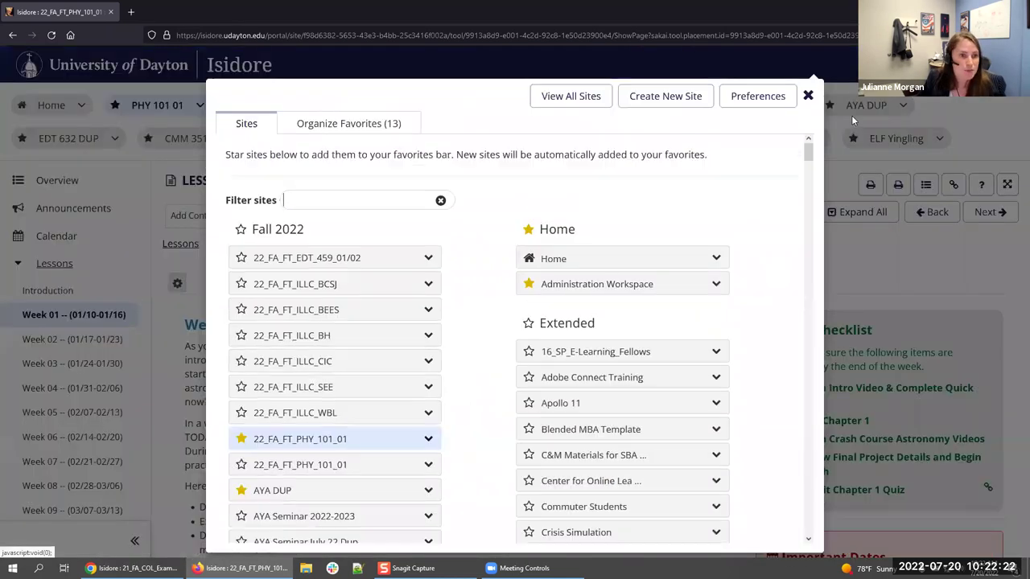
{"action": "double_click", "coordinate": [412, 18]}
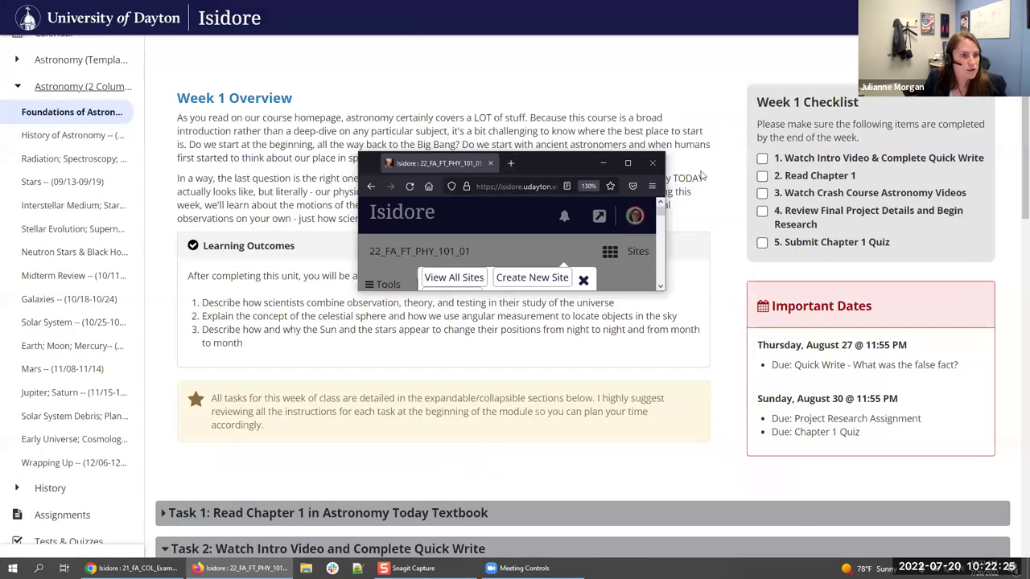
{"action": "double_click", "coordinate": [561, 163]}
{"action": "key", "text": "Escape"}
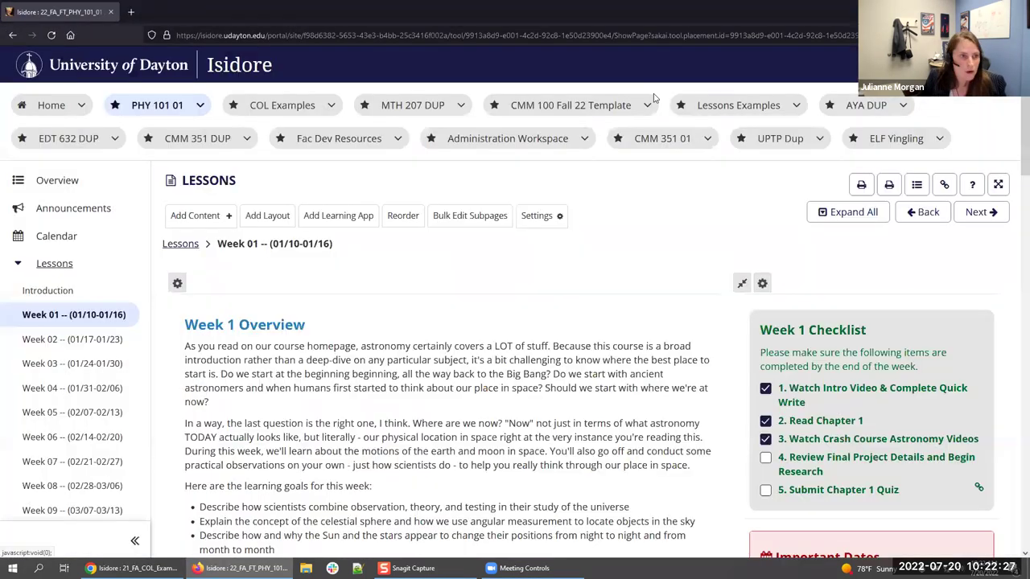
- Filter the sites by "fall", open the Fall 2022 Template site, and go to its Week 01 lesson page, confirming leaving the current page
{"action": "left_click", "coordinate": [885, 65]}
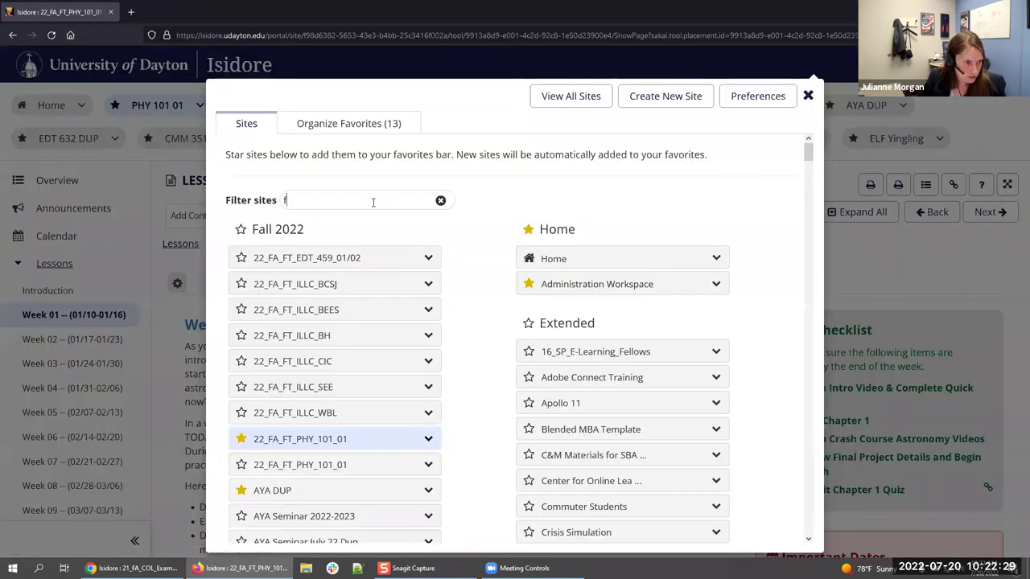
{"action": "type", "text": "fall"}
{"action": "left_click", "coordinate": [293, 286]}
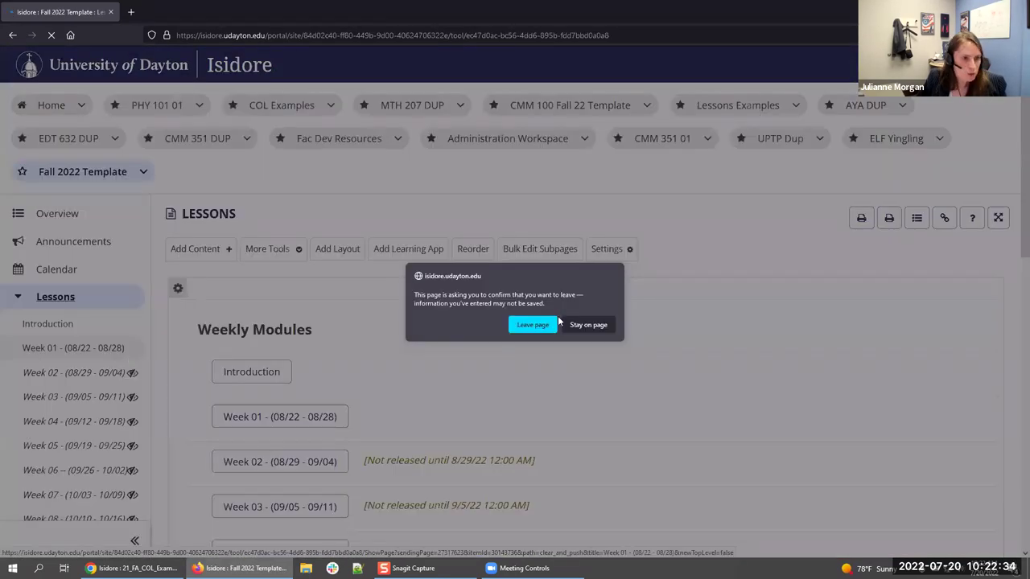
{"action": "left_click", "coordinate": [535, 325]}
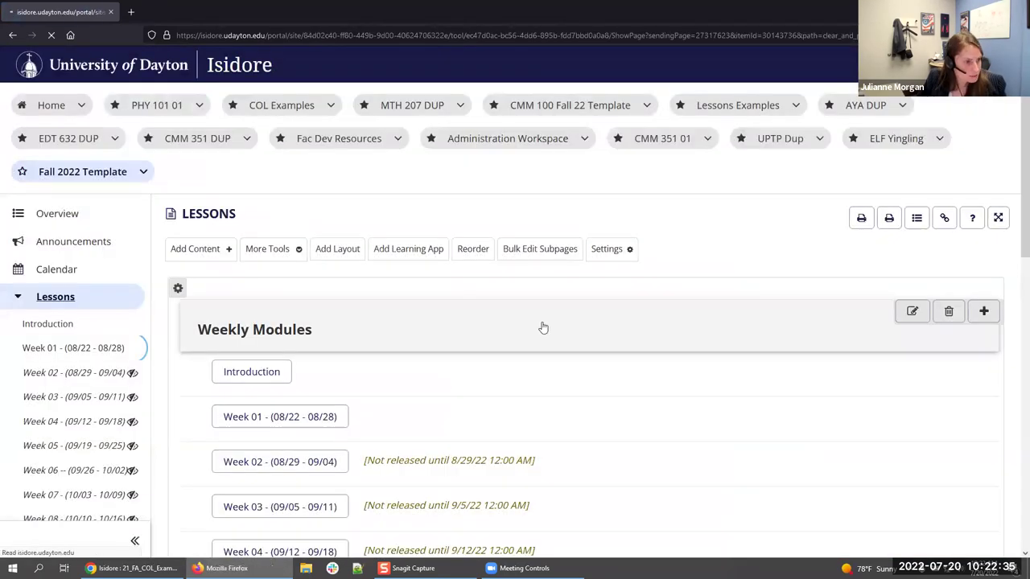
- Examine the template's Week 01 page, highlighting the overview placeholder text and looking over the Tasks list, Week 1 Checklist and Resources section
{"action": "scroll", "coordinate": [543, 327], "scroll_direction": "down", "scroll_amount": 4}
{"action": "scroll", "coordinate": [269, 255], "scroll_direction": "up", "scroll_amount": 2}
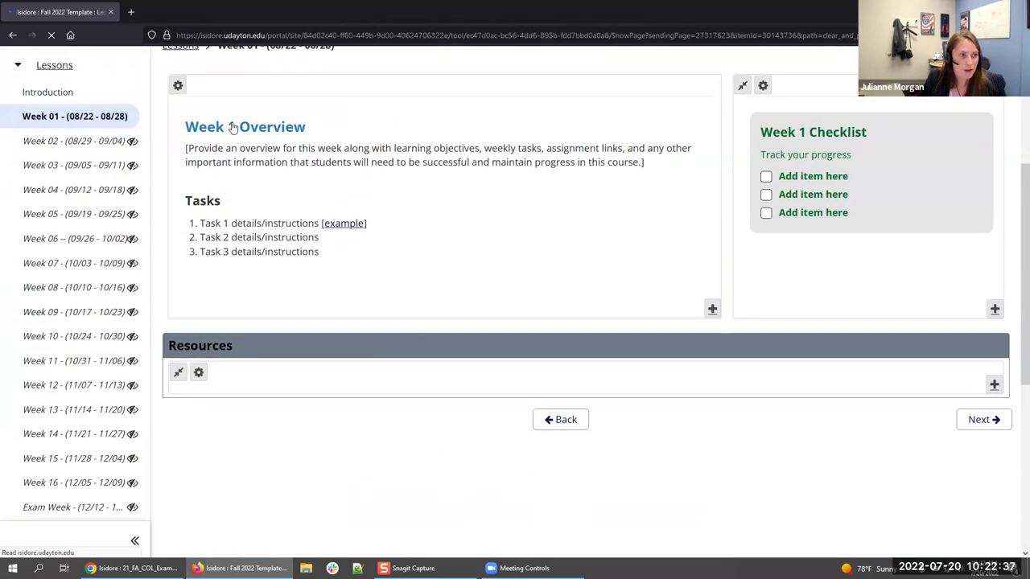
{"action": "scroll", "coordinate": [307, 236], "scroll_direction": "down", "scroll_amount": 1}
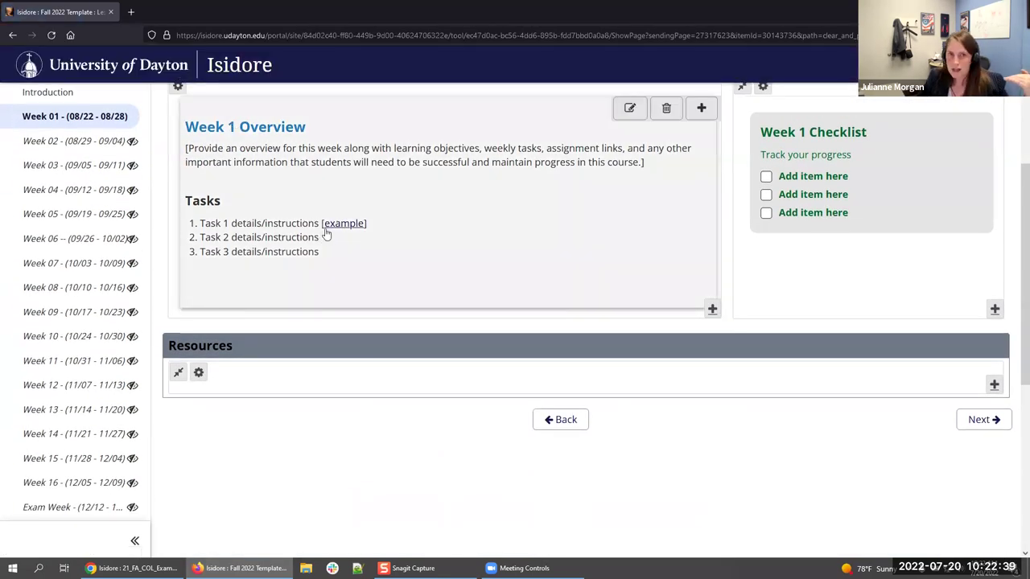
{"action": "left_click_drag", "start_coordinate": [204, 149], "coordinate": [171, 159]}
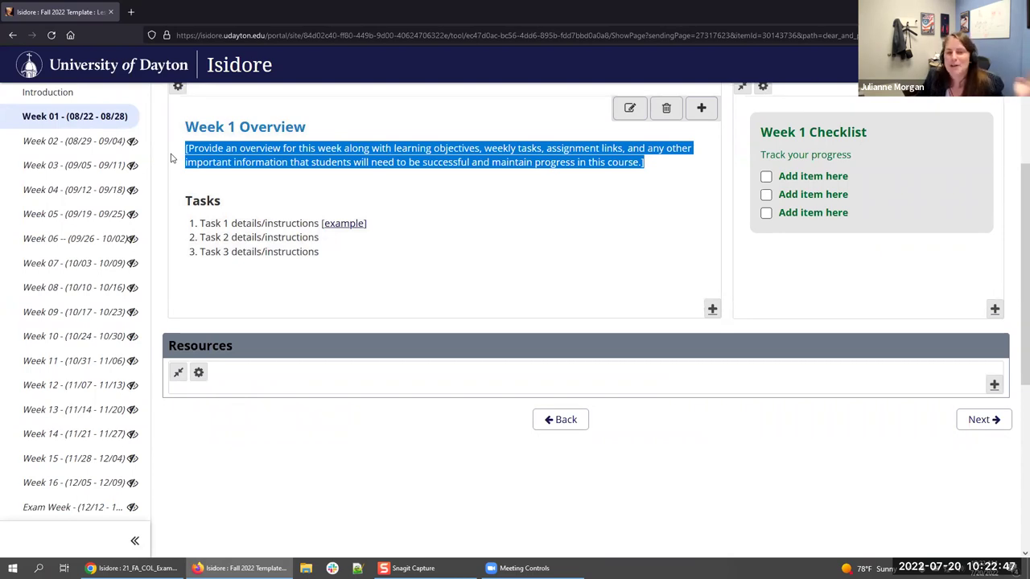
{"action": "left_click_drag", "start_coordinate": [170, 158], "coordinate": [174, 163]}
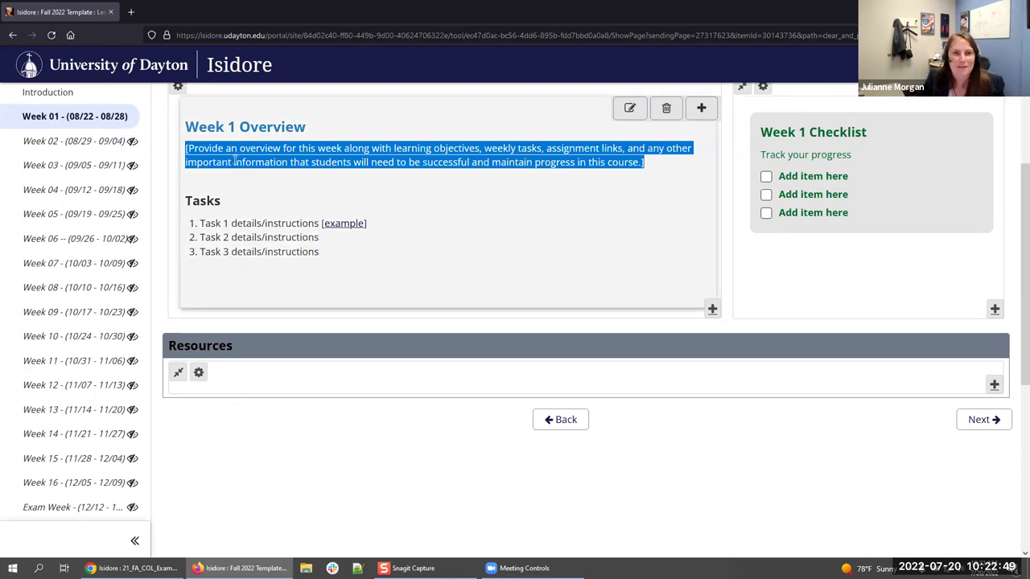
{"action": "left_click", "coordinate": [234, 160]}
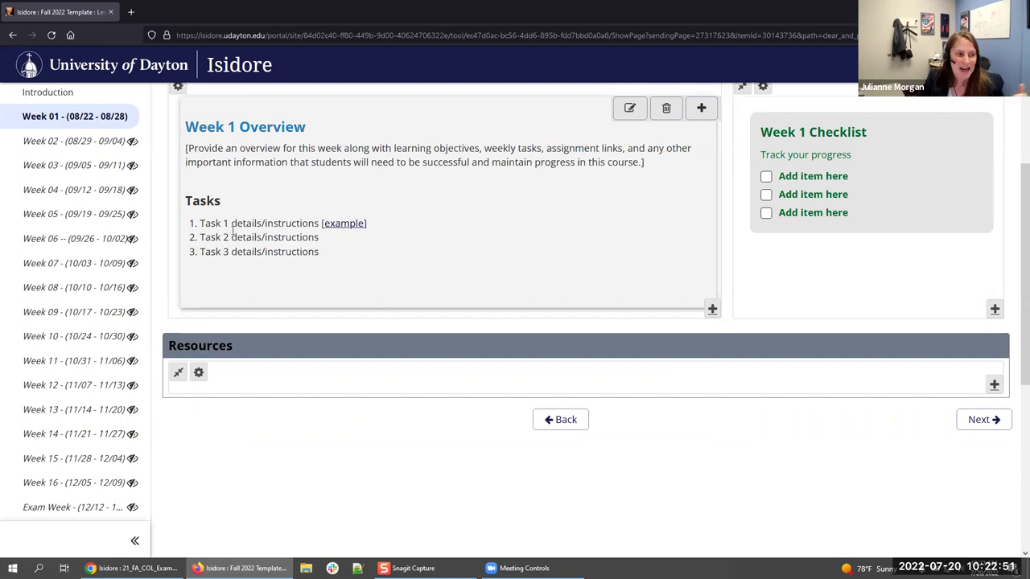
{"action": "scroll", "coordinate": [264, 349], "scroll_direction": "up", "scroll_amount": 2}
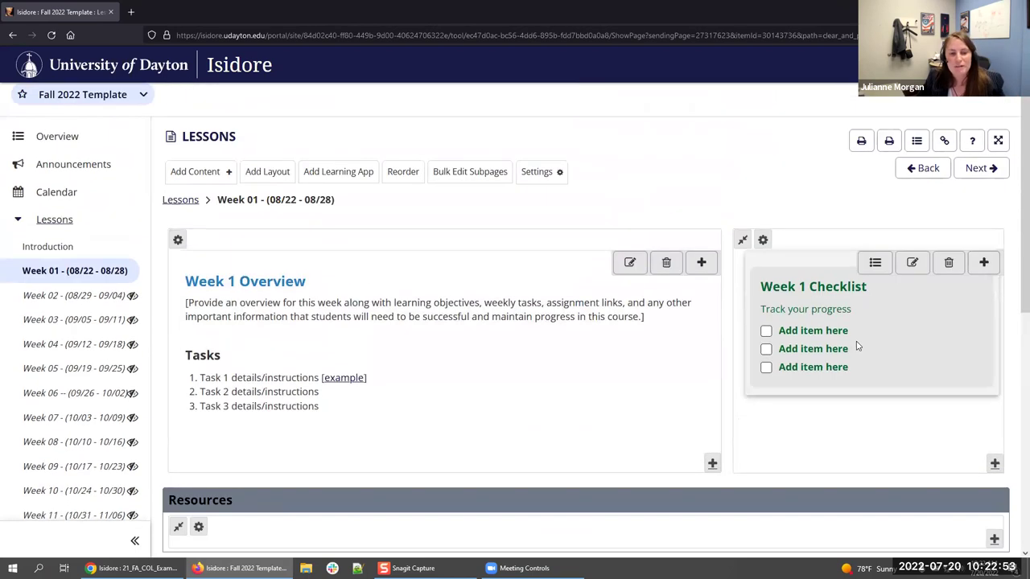
{"action": "scroll", "coordinate": [857, 345], "scroll_direction": "down", "scroll_amount": 1}
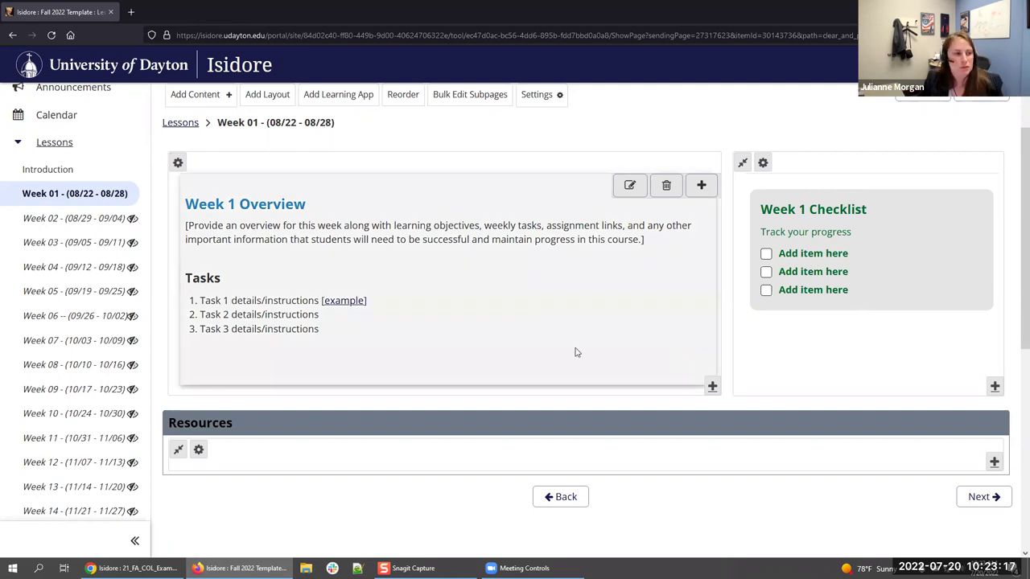
- Open the example linked beside Task 1, highlight its sample overview and tasks, and return to the Fall 2022 Template page
{"action": "left_click", "coordinate": [343, 303]}
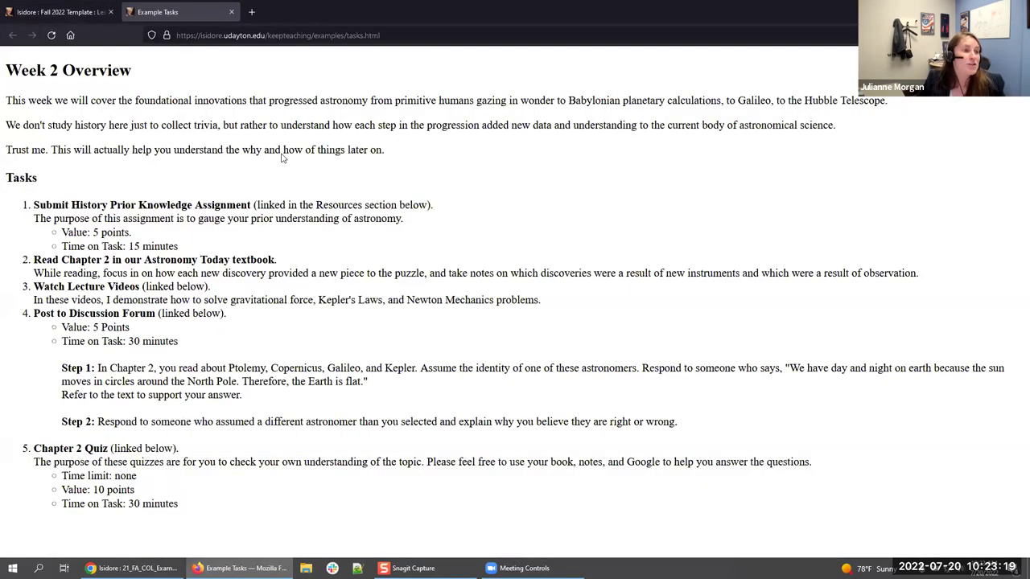
{"action": "left_click_drag", "start_coordinate": [145, 126], "coordinate": [316, 451]}
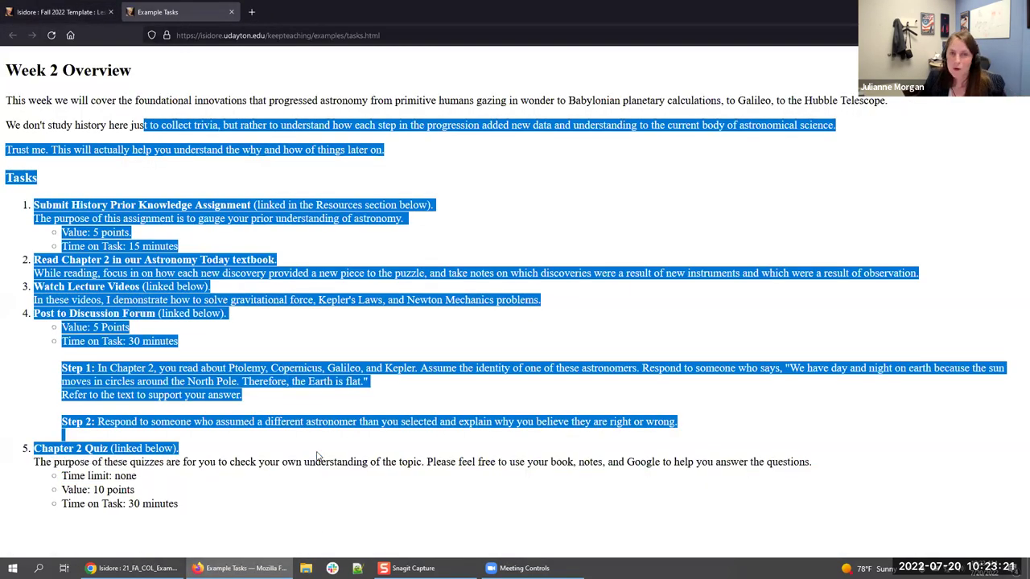
{"action": "left_click", "coordinate": [35, 77]}
{"action": "left_click", "coordinate": [60, 11]}
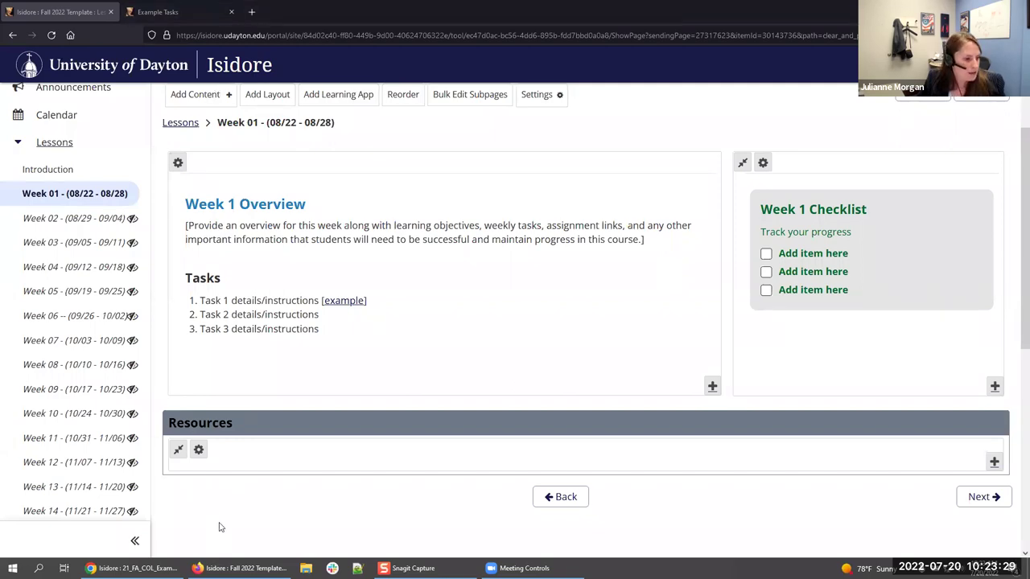
- Switch to the Chrome window and examine the Foundations of Astronomy page's task sections down to Task 5
{"action": "left_click", "coordinate": [133, 568]}
{"action": "scroll", "coordinate": [520, 411], "scroll_direction": "down", "scroll_amount": 10}
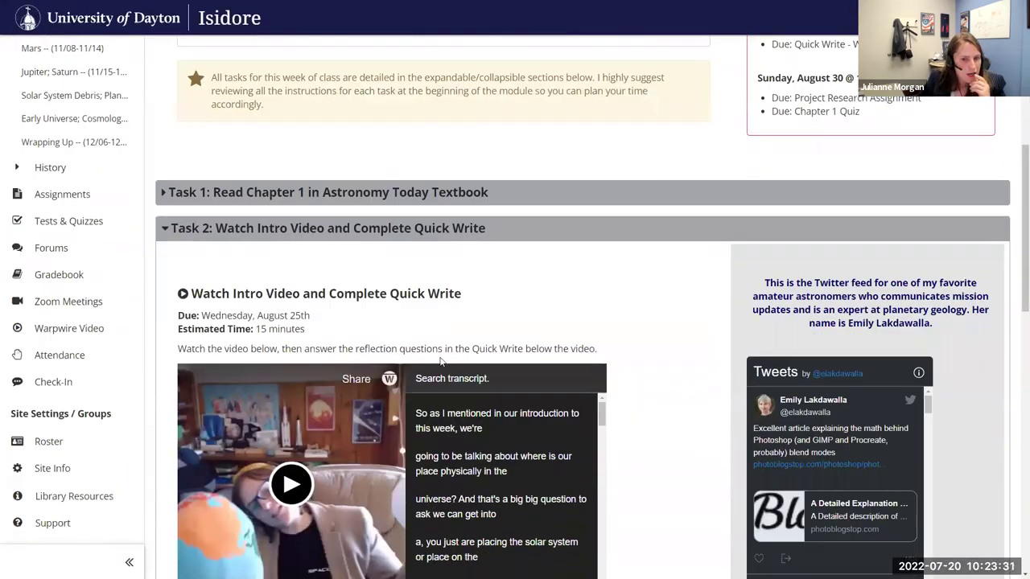
{"action": "scroll", "coordinate": [520, 411], "scroll_direction": "down", "scroll_amount": 5}
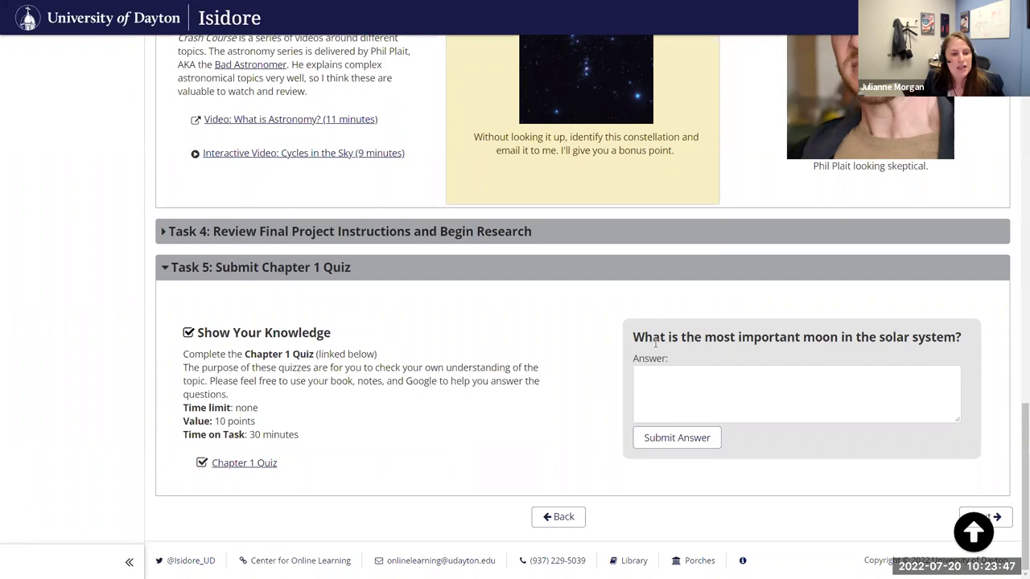
- Point out the embedded question about the most important moon in Task 5 and its answer box without entering an answer
{"action": "left_click_drag", "start_coordinate": [643, 338], "coordinate": [969, 342]}
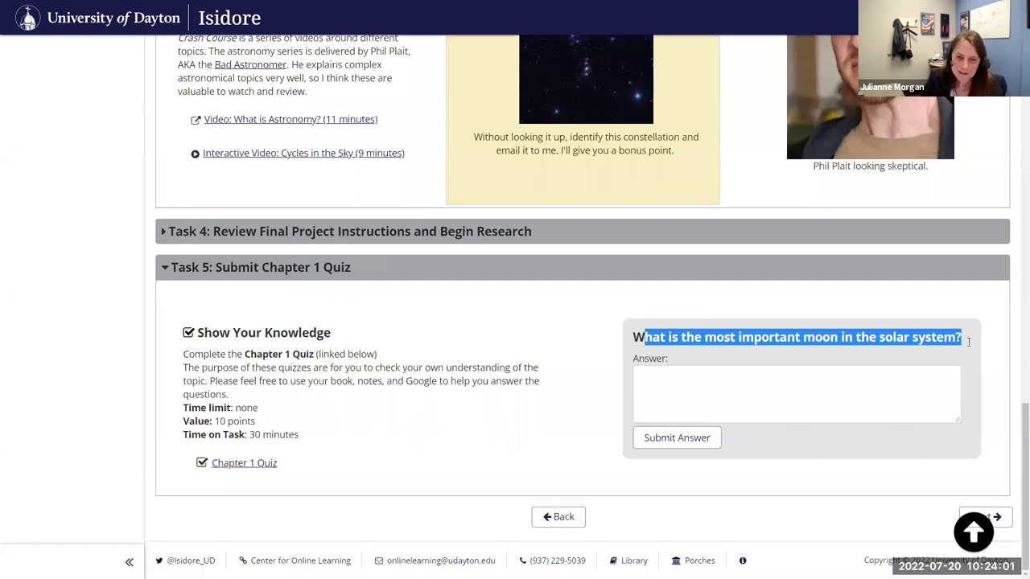
{"action": "left_click", "coordinate": [912, 397]}
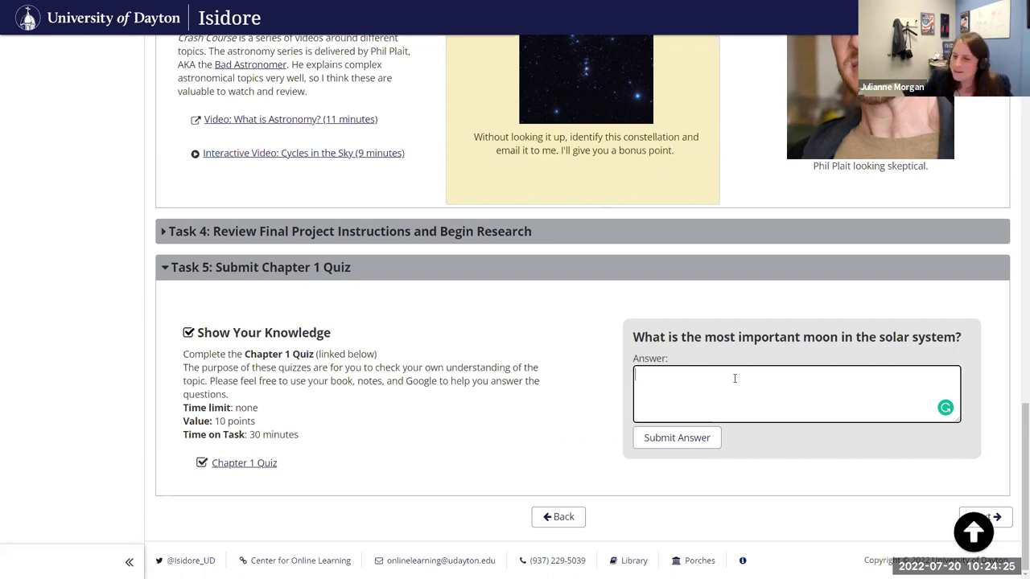
{"action": "left_click", "coordinate": [819, 320]}
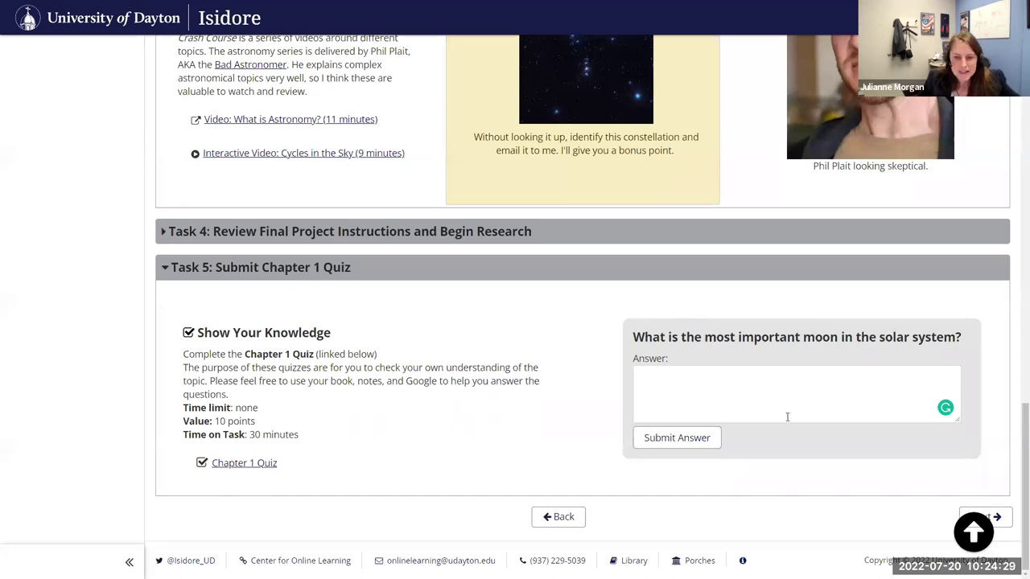
{"action": "left_click", "coordinate": [1015, 419]}
- Open the Astronomy (2 Columns) landing page and look over its welcome text and two-column module listing
{"action": "scroll", "coordinate": [1016, 419], "scroll_direction": "up", "scroll_amount": 20}
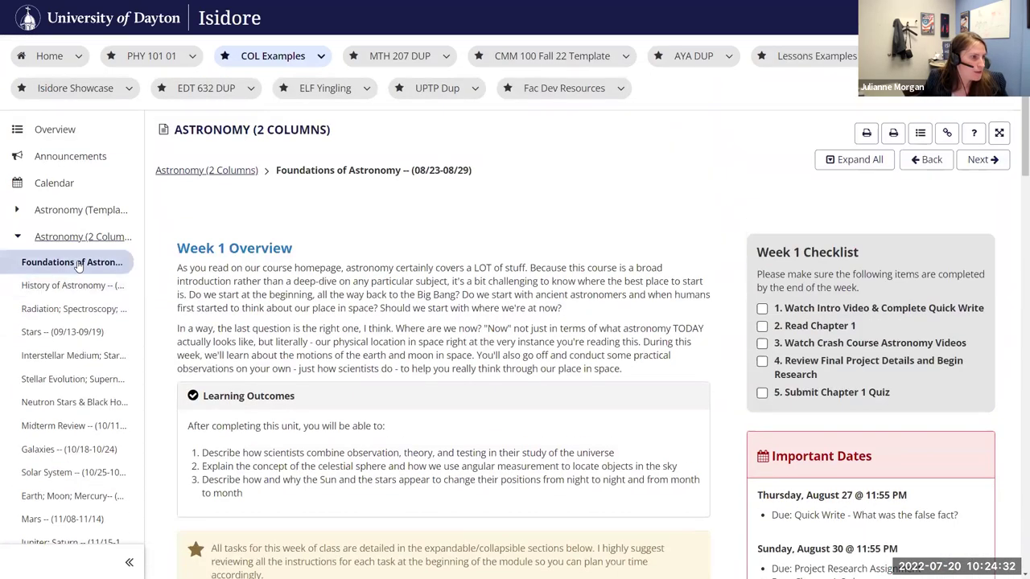
{"action": "left_click", "coordinate": [81, 237]}
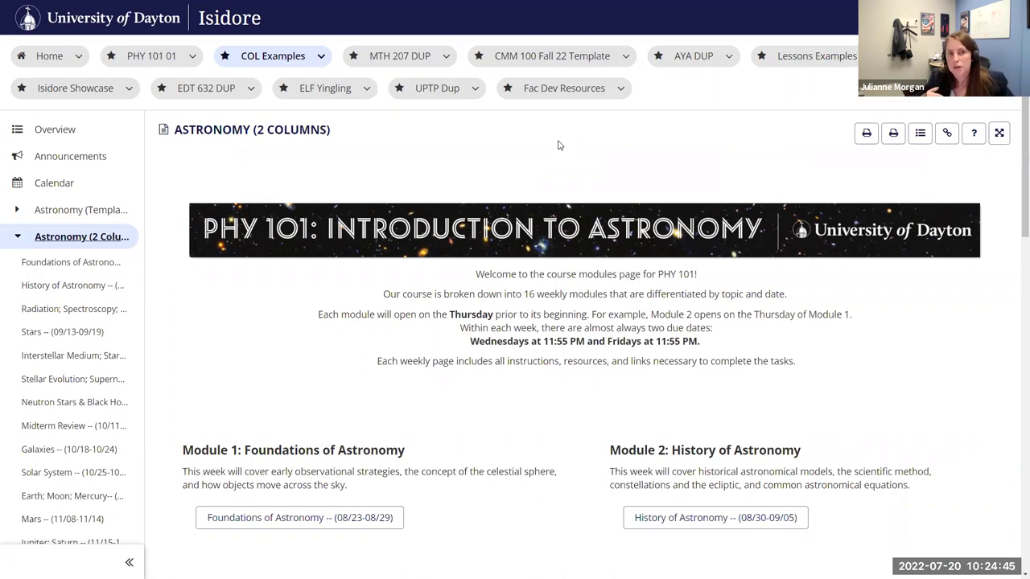
{"action": "scroll", "coordinate": [559, 145], "scroll_direction": "down", "scroll_amount": 1}
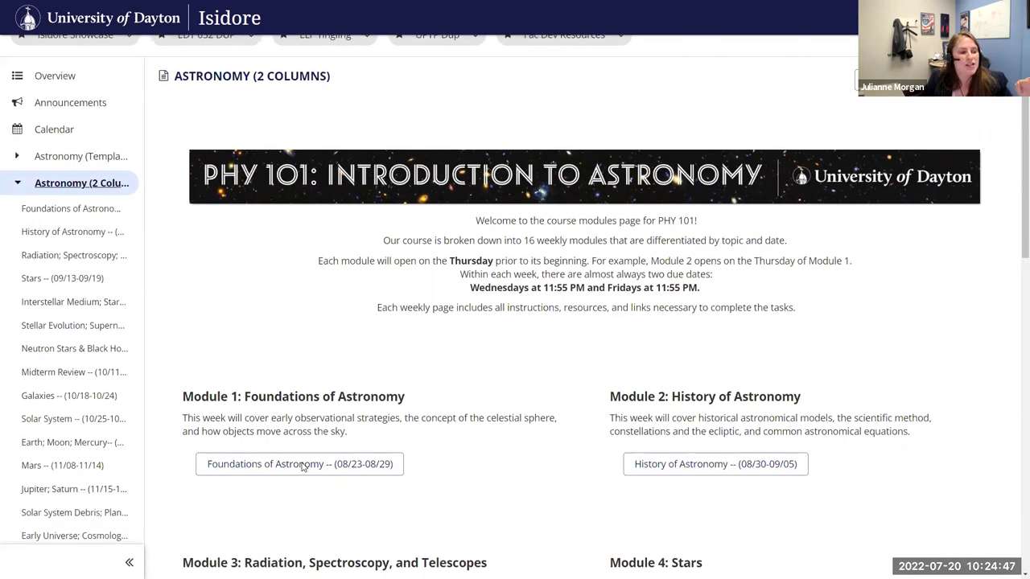
{"action": "scroll", "coordinate": [302, 465], "scroll_direction": "down", "scroll_amount": 2}
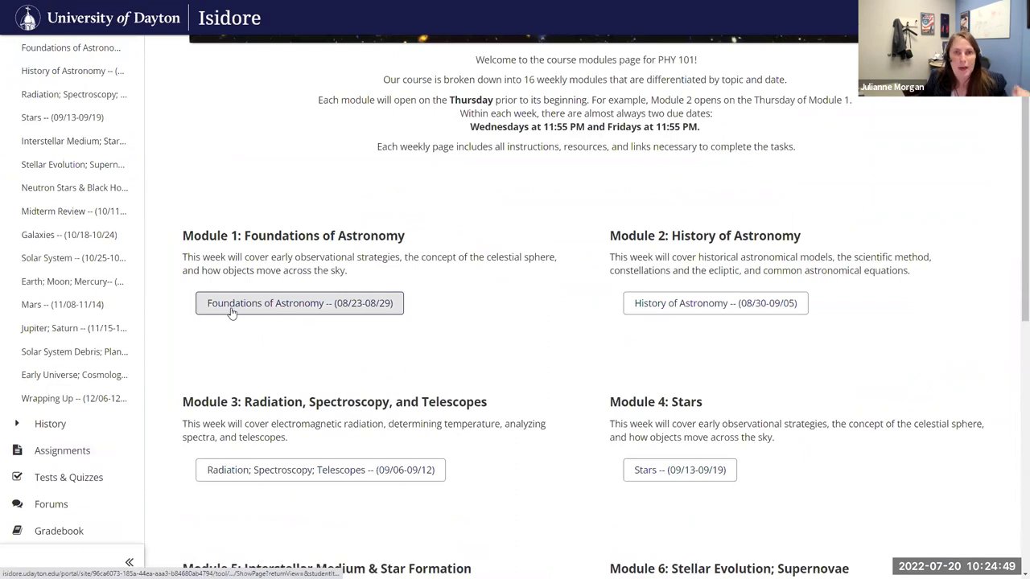
- Expand the Astronomy (Template) weekly subpages, and re-expand the Astronomy (2 Columns) subpages to compare week-based with topic-based page names
{"action": "scroll", "coordinate": [81, 211], "scroll_direction": "up", "scroll_amount": 2}
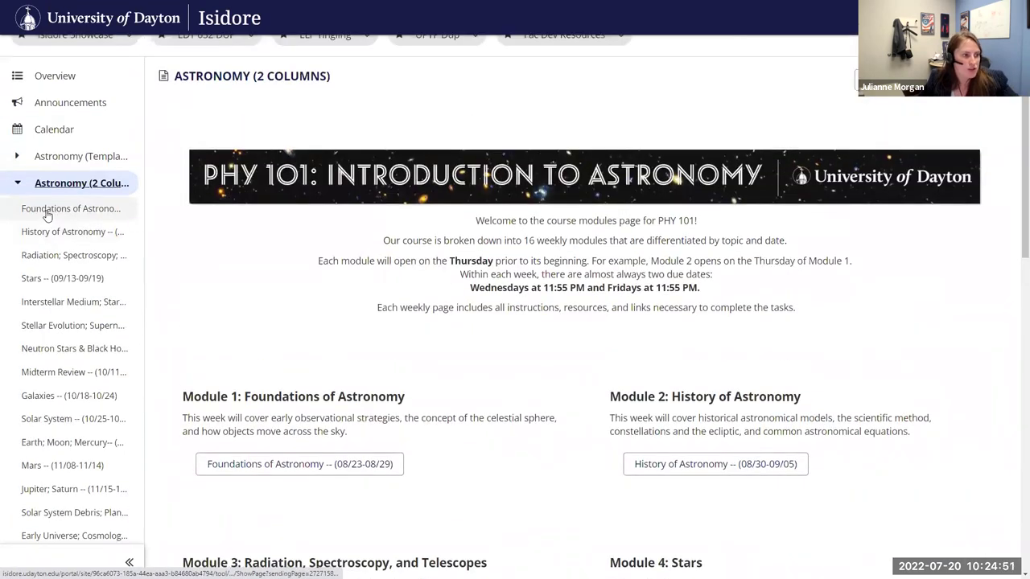
{"action": "left_click", "coordinate": [24, 161]}
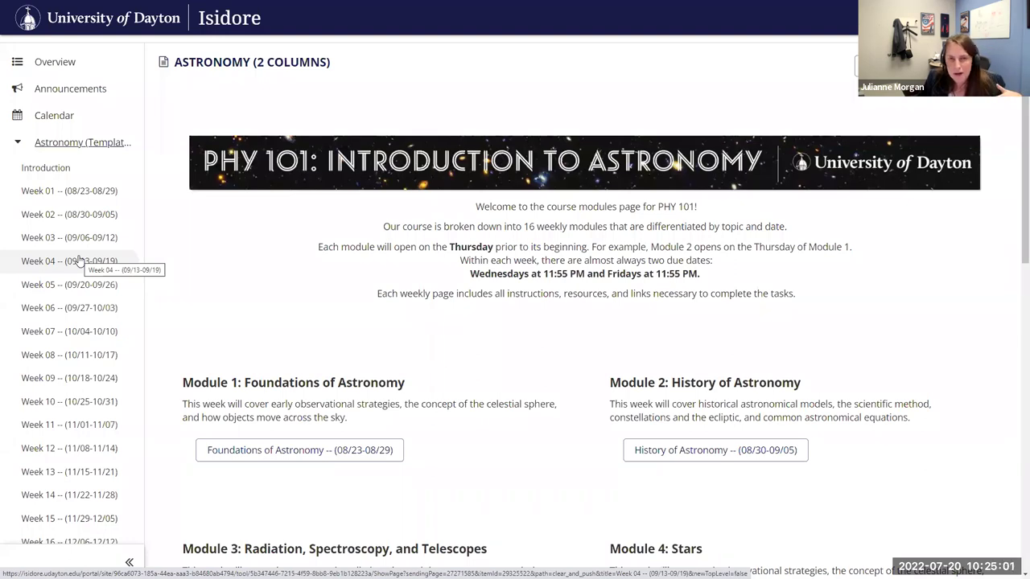
{"action": "scroll", "coordinate": [169, 286], "scroll_direction": "down", "scroll_amount": 2}
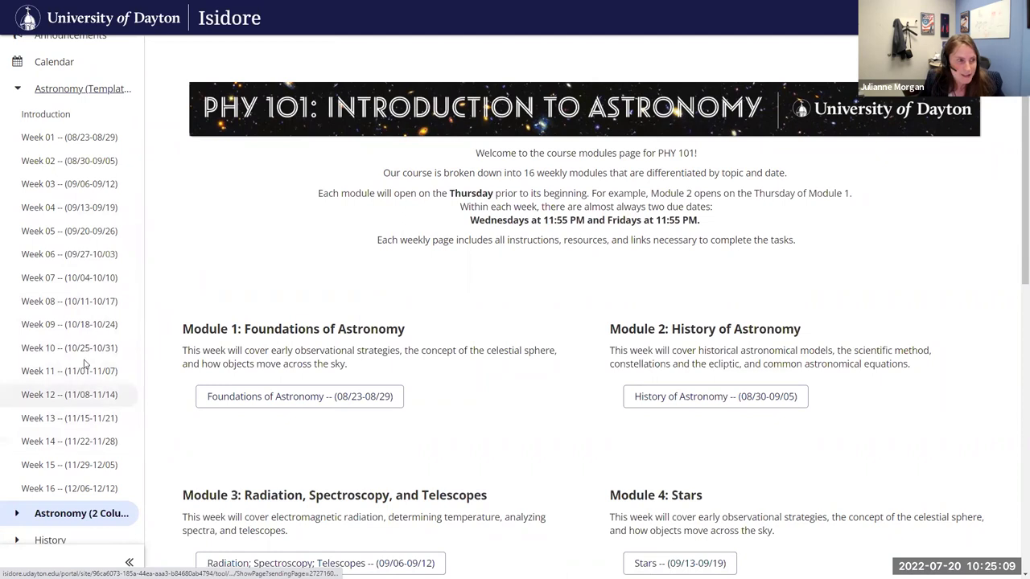
{"action": "scroll", "coordinate": [83, 366], "scroll_direction": "down", "scroll_amount": 5}
{"action": "left_click", "coordinate": [21, 251]}
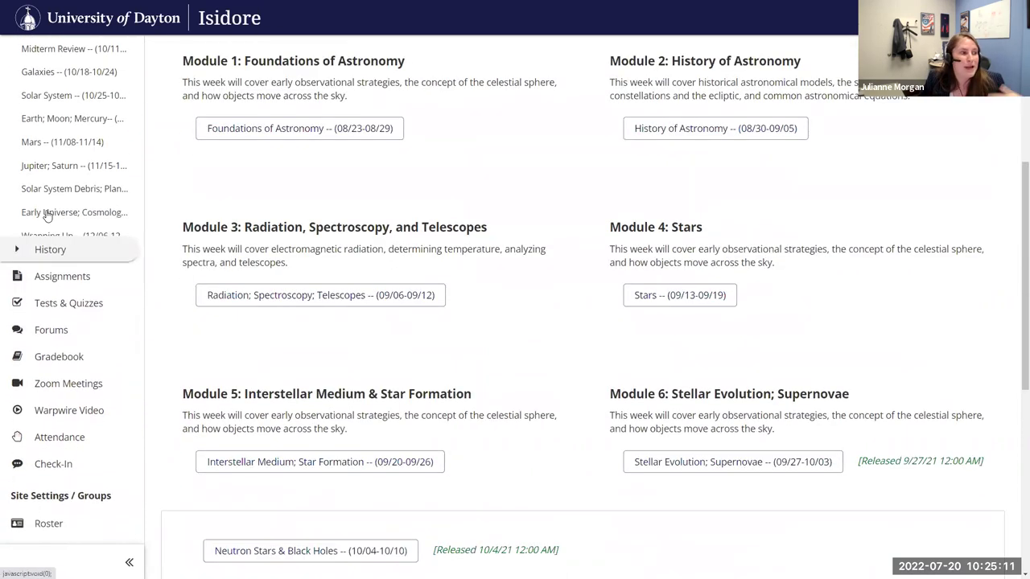
{"action": "scroll", "coordinate": [56, 354], "scroll_direction": "down", "scroll_amount": 1}
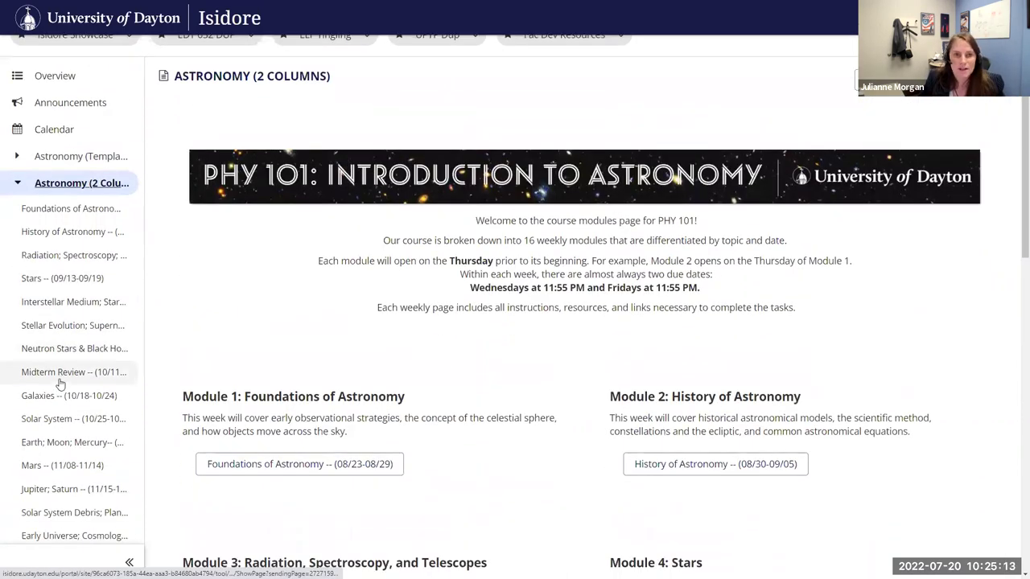
{"action": "scroll", "coordinate": [105, 370], "scroll_direction": "up", "scroll_amount": 1}
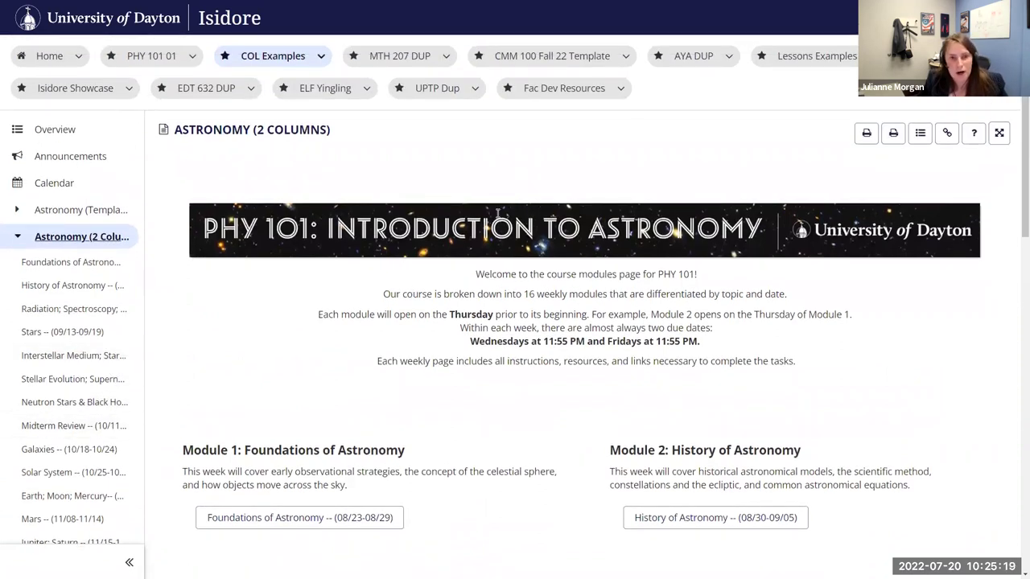
- Examine the descriptions and dated page links of Modules 1 to 6 on the Astronomy (2 Columns) landing page
{"action": "scroll", "coordinate": [678, 472], "scroll_direction": "down", "scroll_amount": 2}
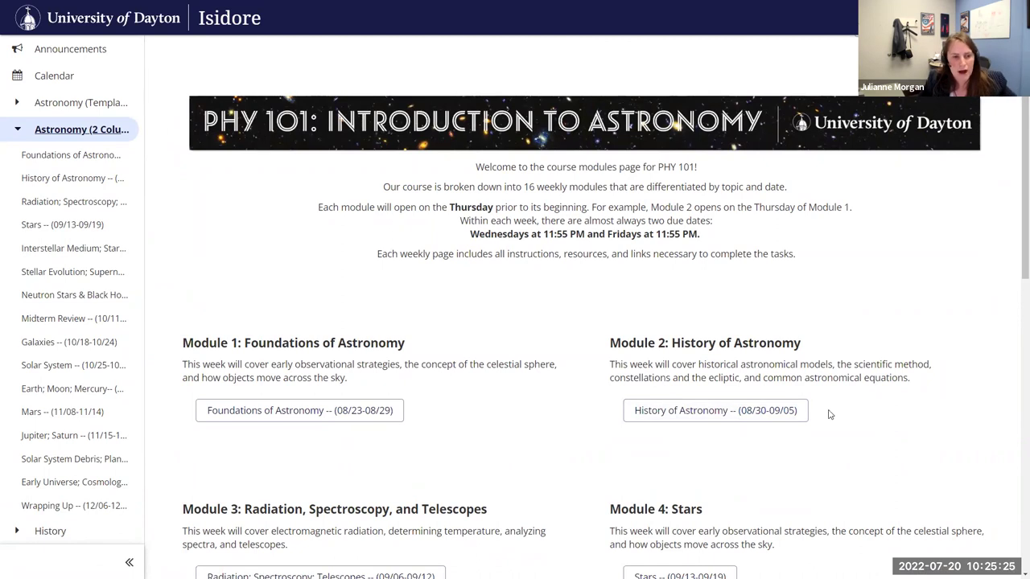
{"action": "scroll", "coordinate": [624, 412], "scroll_direction": "down", "scroll_amount": 2}
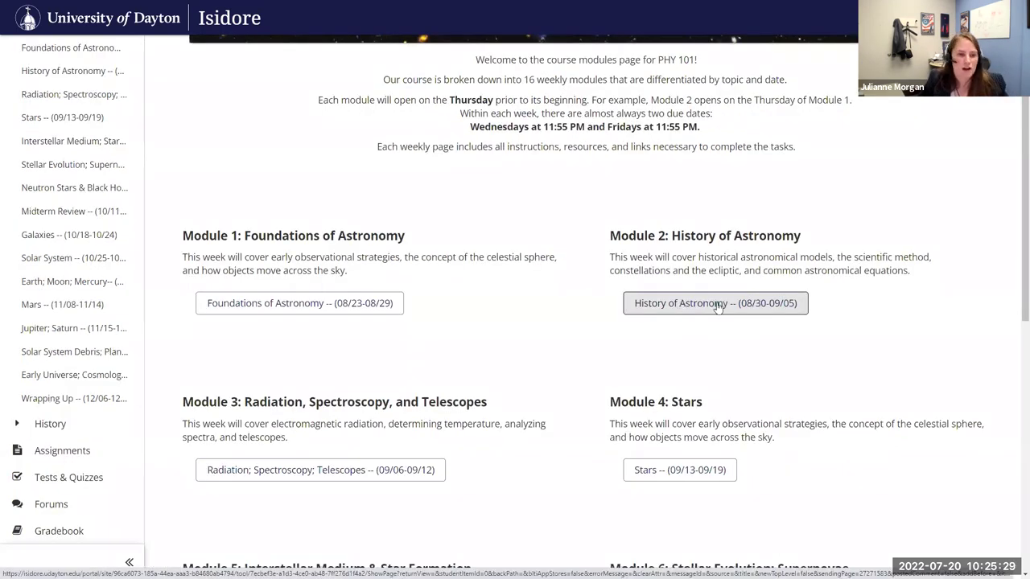
{"action": "scroll", "coordinate": [726, 287], "scroll_direction": "down", "scroll_amount": 2}
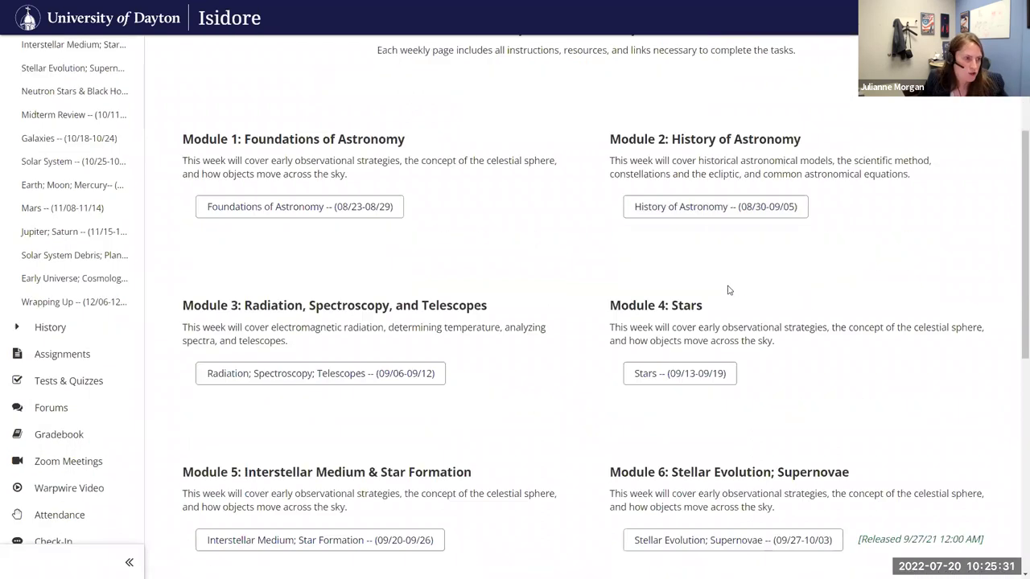
{"action": "scroll", "coordinate": [595, 304], "scroll_direction": "up", "scroll_amount": 1}
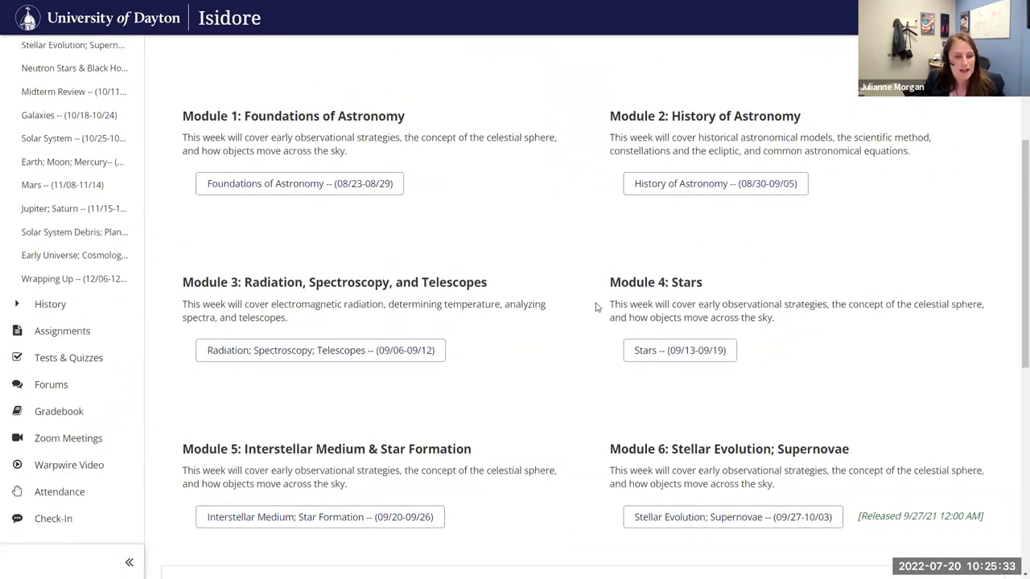
{"action": "scroll", "coordinate": [46, 159], "scroll_direction": "up", "scroll_amount": 1}
{"action": "scroll", "coordinate": [45, 159], "scroll_direction": "up", "scroll_amount": 2}
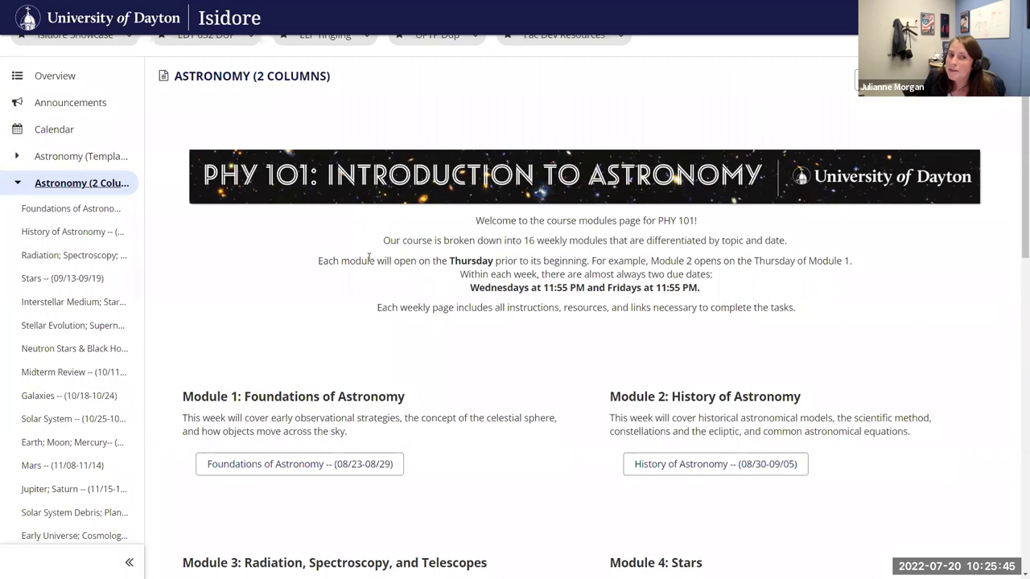
{"action": "scroll", "coordinate": [833, 281], "scroll_direction": "up", "scroll_amount": 1}
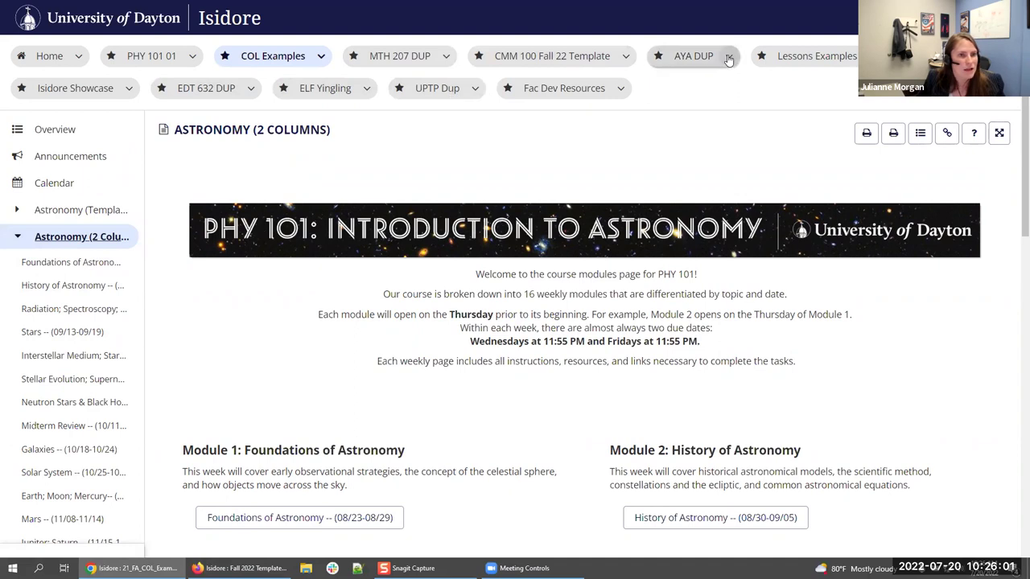
- Open the MTH 207 DUP site and examine how its Course Modules page groups dated modules under unit headings
{"action": "left_click", "coordinate": [400, 55]}
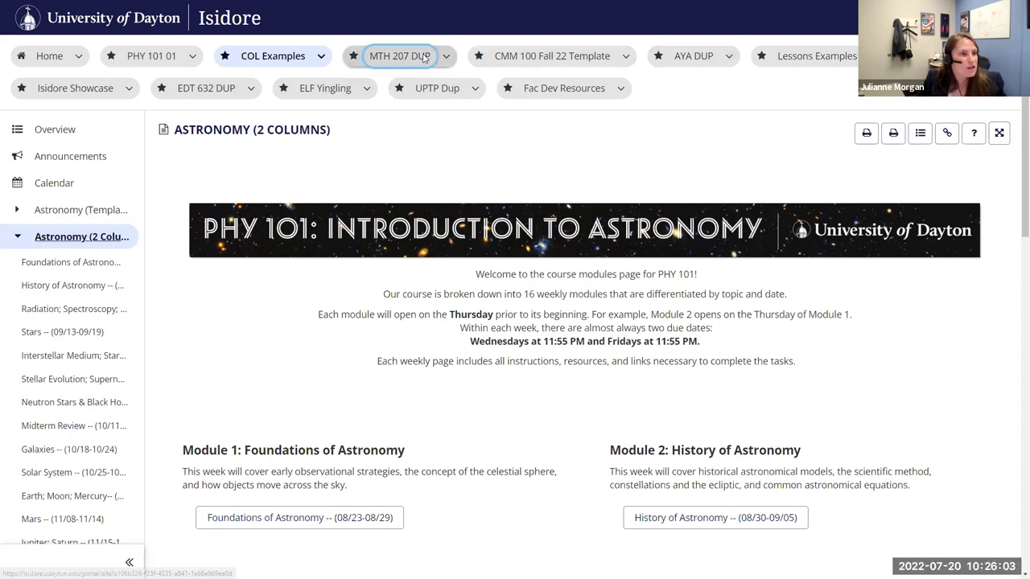
{"action": "scroll", "coordinate": [103, 158], "scroll_direction": "down", "scroll_amount": 1}
{"action": "scroll", "coordinate": [102, 159], "scroll_direction": "up", "scroll_amount": 1}
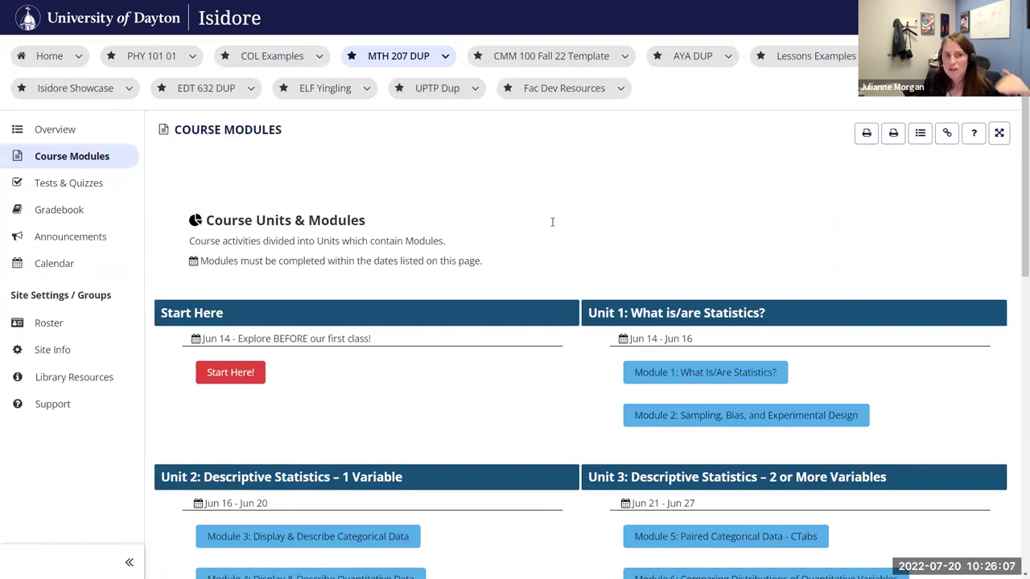
{"action": "scroll", "coordinate": [552, 221], "scroll_direction": "down", "scroll_amount": 1}
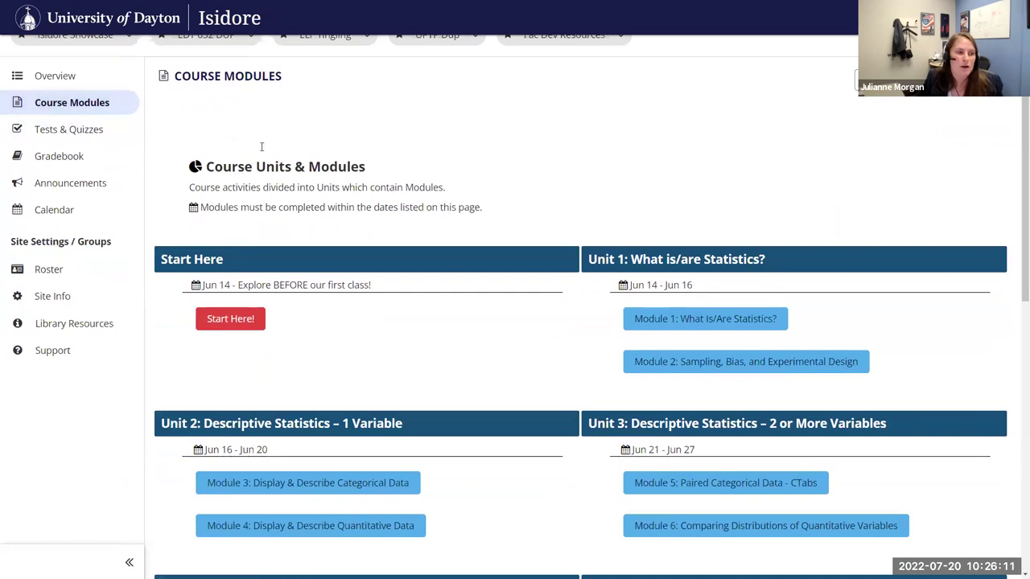
{"action": "scroll", "coordinate": [724, 201], "scroll_direction": "down", "scroll_amount": 3}
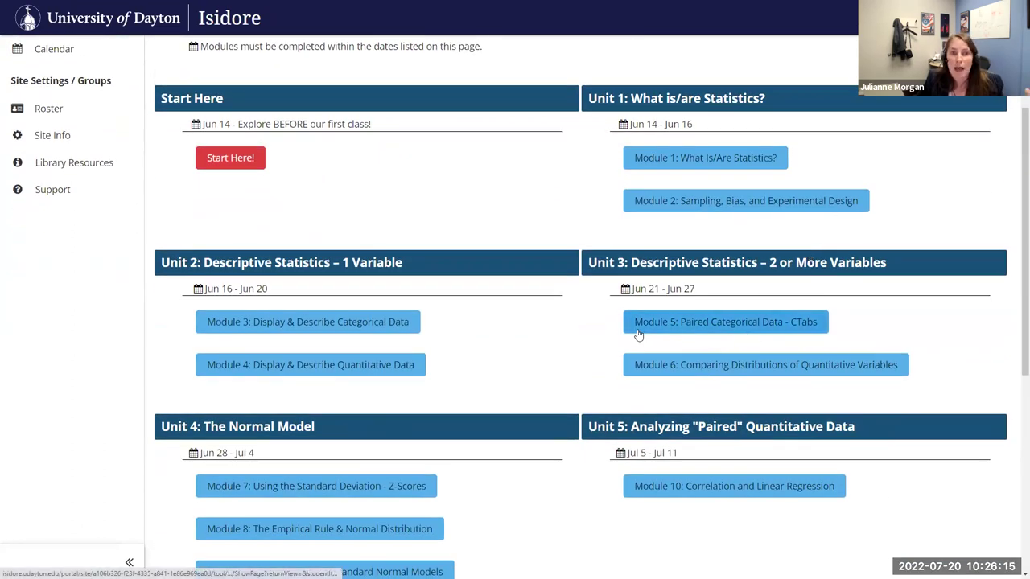
{"action": "scroll", "coordinate": [637, 334], "scroll_direction": "up", "scroll_amount": 1}
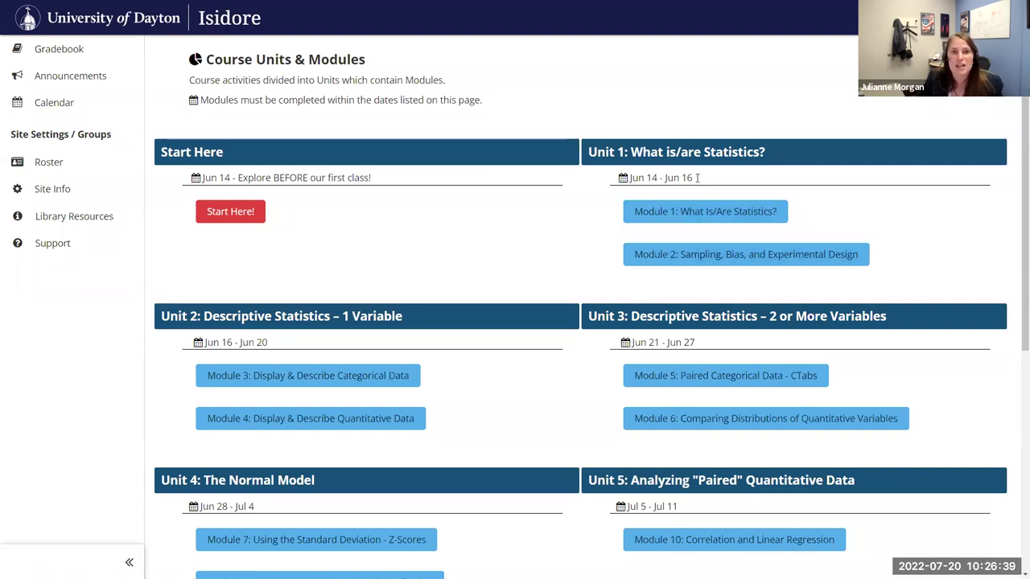
{"action": "scroll", "coordinate": [697, 178], "scroll_direction": "down", "scroll_amount": 1}
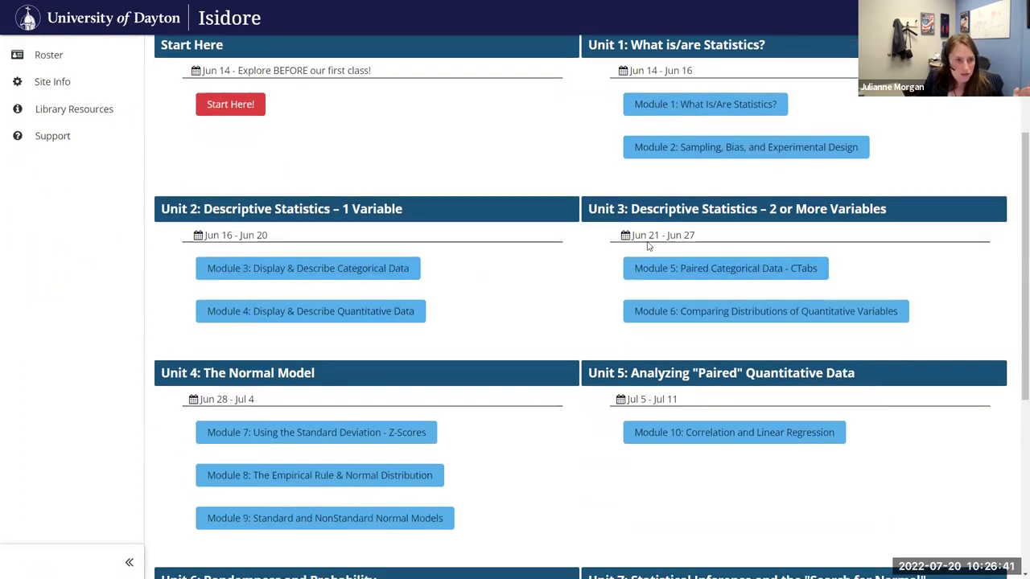
{"action": "scroll", "coordinate": [694, 406], "scroll_direction": "up", "scroll_amount": 1}
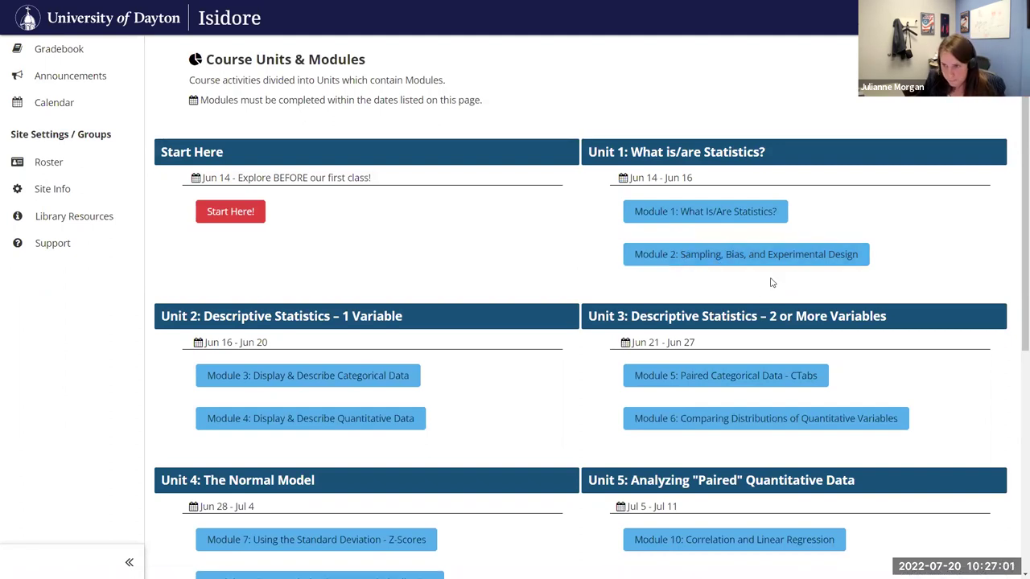
{"action": "scroll", "coordinate": [697, 299], "scroll_direction": "up", "scroll_amount": 2}
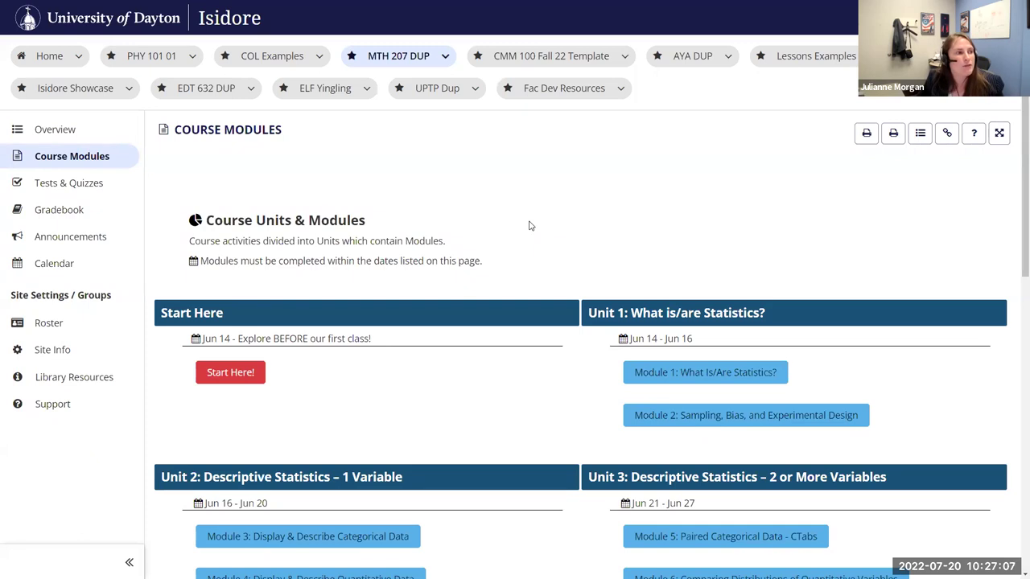
- Open the main Modules page of the CMM 100 Fall 22 Template site and look through its Foundations and Explanatory units
{"action": "left_click", "coordinate": [532, 58]}
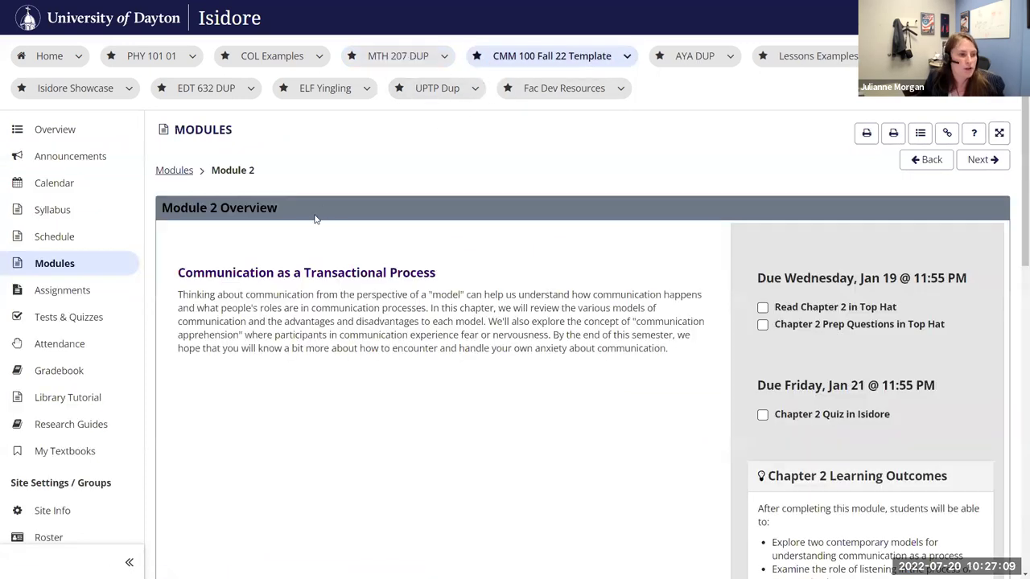
{"action": "left_click", "coordinate": [54, 266]}
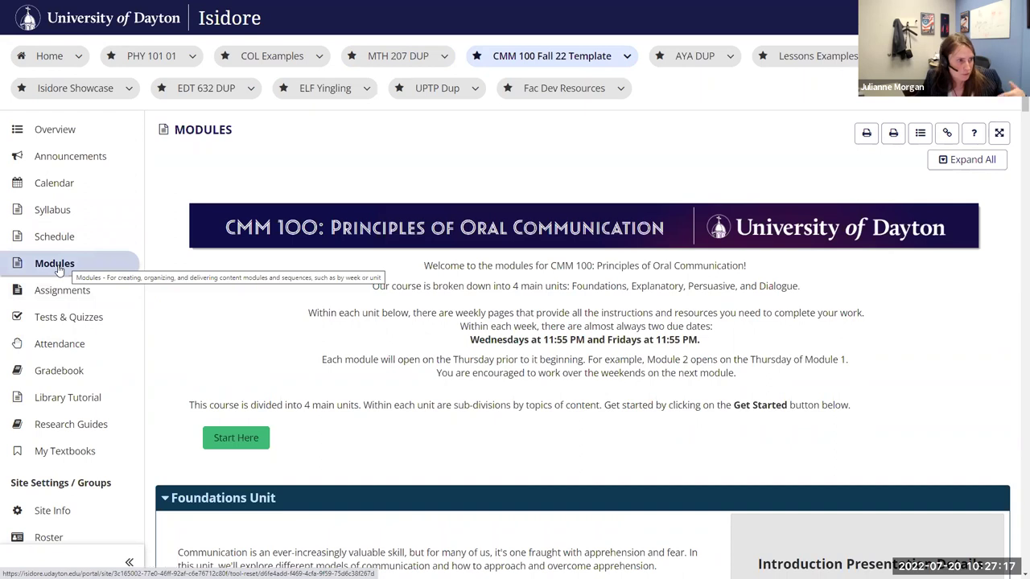
{"action": "scroll", "coordinate": [906, 346], "scroll_direction": "down", "scroll_amount": 5}
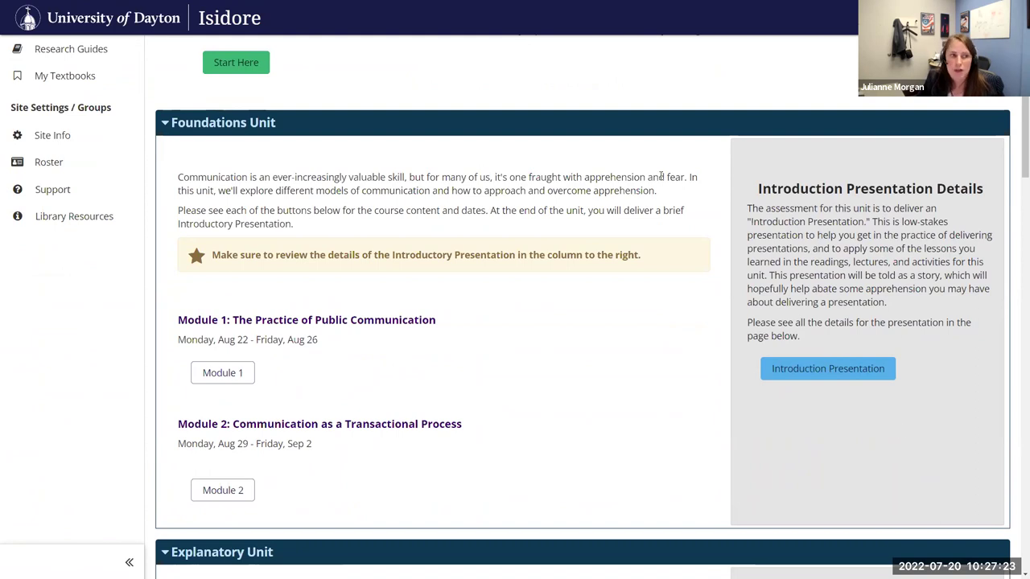
{"action": "scroll", "coordinate": [257, 158], "scroll_direction": "down", "scroll_amount": 5}
{"action": "scroll", "coordinate": [409, 391], "scroll_direction": "down", "scroll_amount": 3}
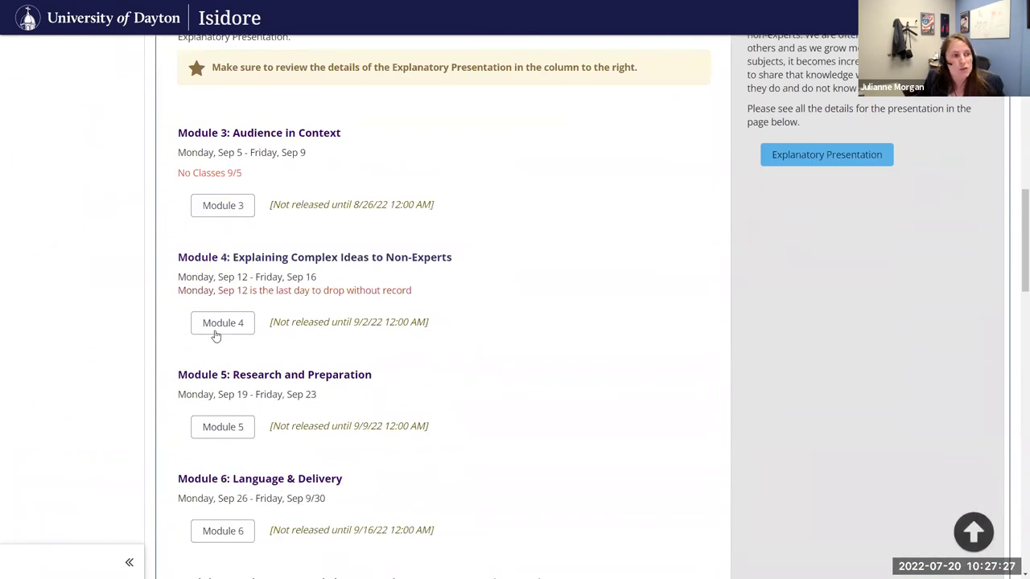
- Highlight Module 3's dates in the Explanatory Unit and review the presentation details beside the Explanatory and Foundations units
{"action": "scroll", "coordinate": [214, 335], "scroll_direction": "up", "scroll_amount": 3}
{"action": "left_click_drag", "start_coordinate": [306, 367], "coordinate": [208, 367]}
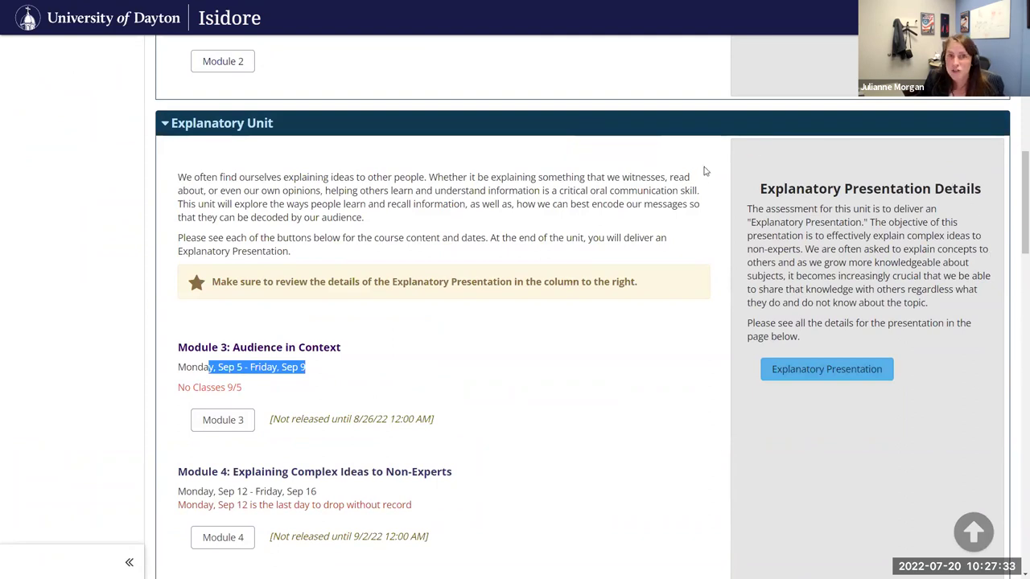
{"action": "scroll", "coordinate": [815, 269], "scroll_direction": "down", "scroll_amount": 1}
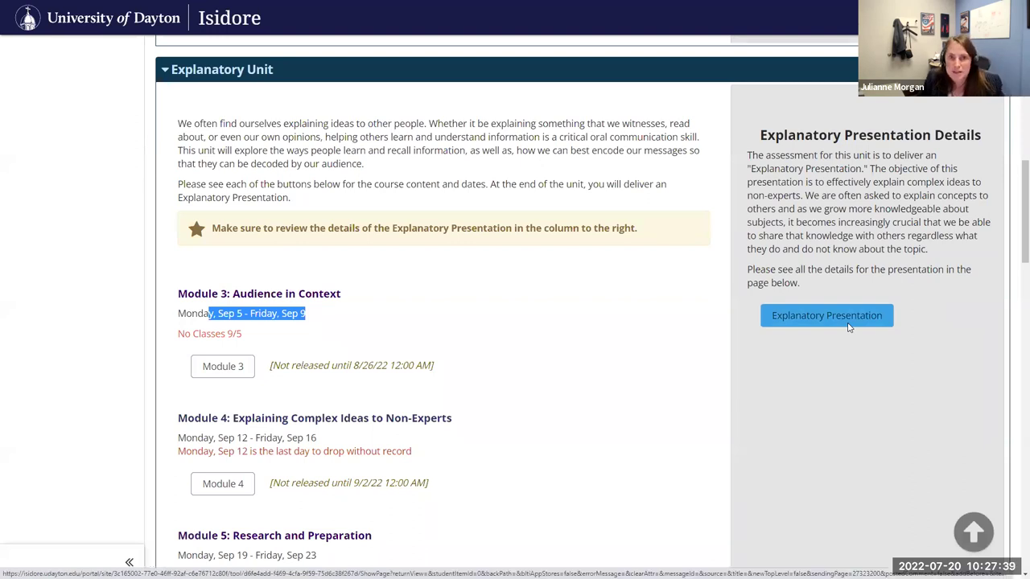
{"action": "scroll", "coordinate": [575, 257], "scroll_direction": "up", "scroll_amount": 4}
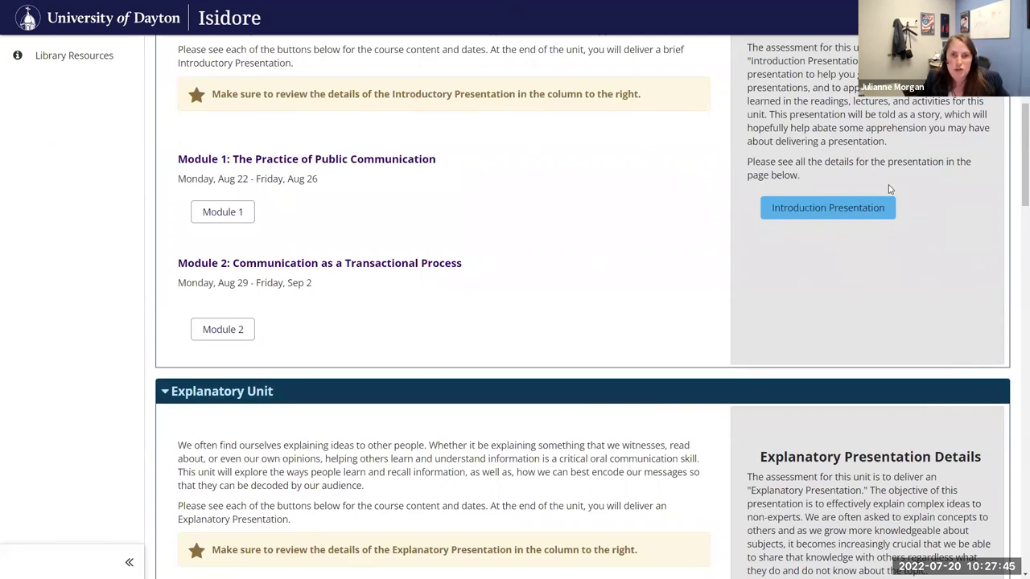
{"action": "scroll", "coordinate": [321, 285], "scroll_direction": "down", "scroll_amount": 5}
{"action": "scroll", "coordinate": [321, 286], "scroll_direction": "up", "scroll_amount": 5}
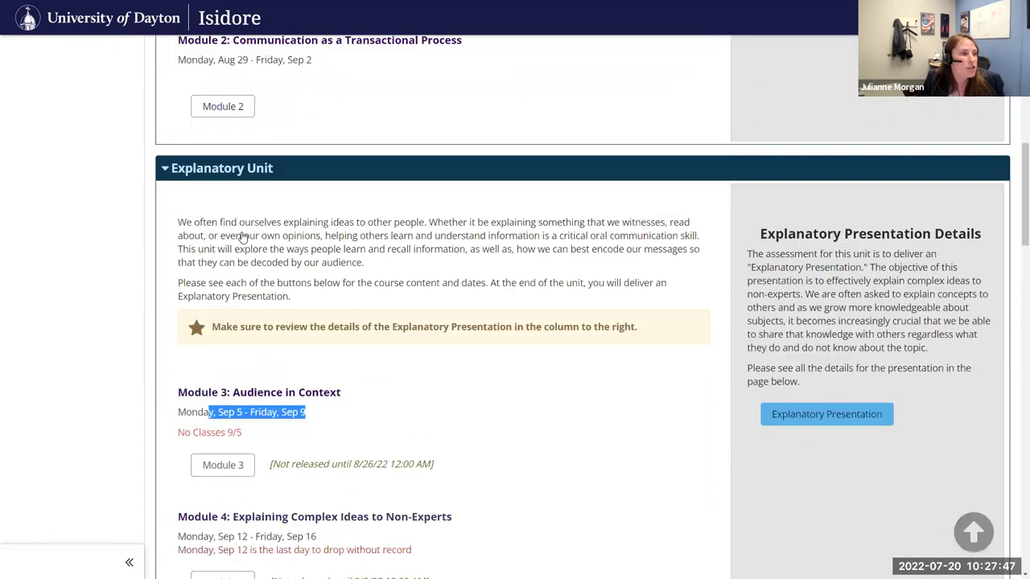
- Open Module 2 from the Foundations Unit and highlight the Deliver Introduction Presentation task in its Task Details
{"action": "left_click", "coordinate": [224, 274]}
{"action": "scroll", "coordinate": [251, 282], "scroll_direction": "down", "scroll_amount": 8}
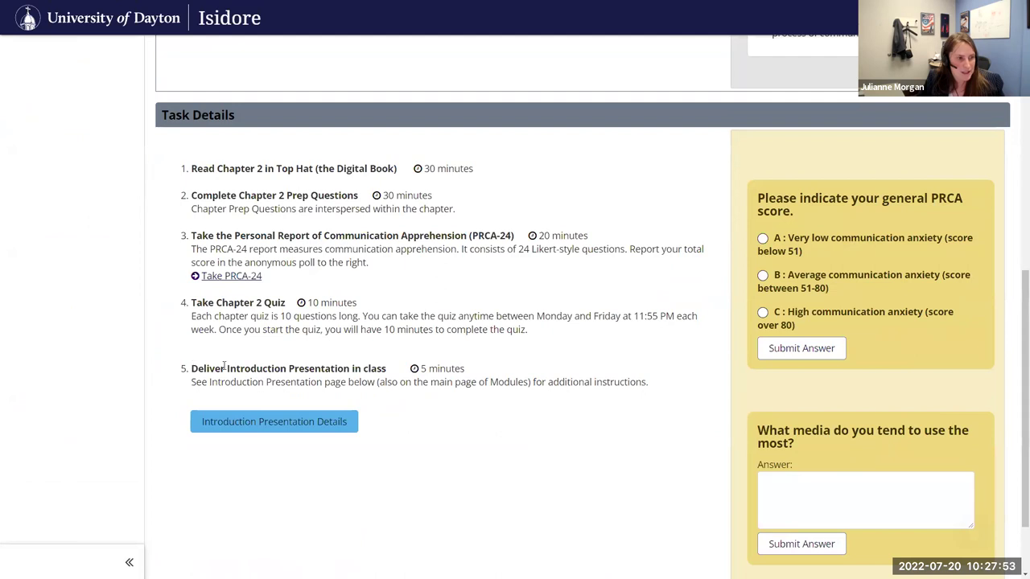
{"action": "left_click_drag", "start_coordinate": [191, 368], "coordinate": [322, 368]}
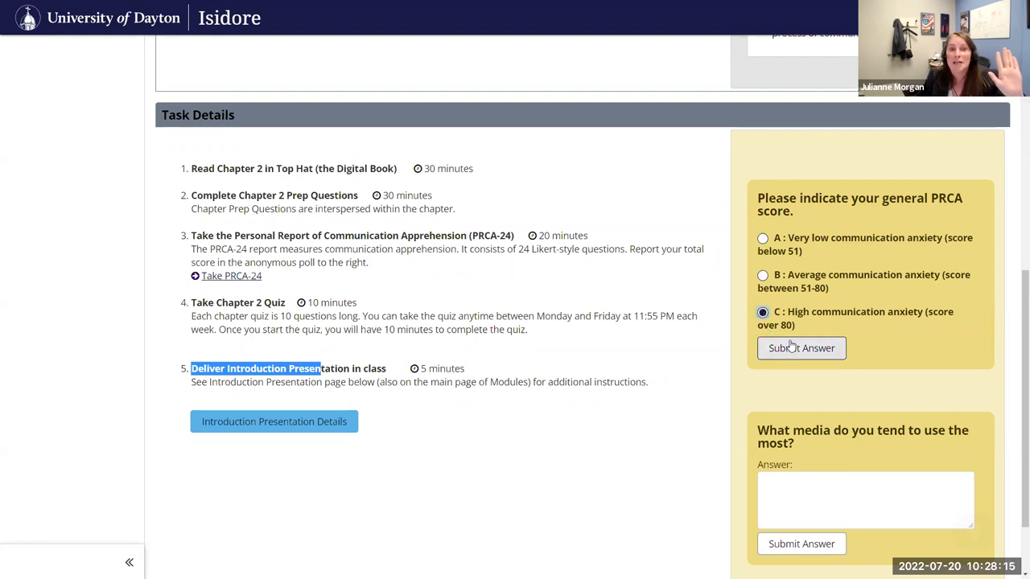
- Submit answer C, High communication anxiety (score over 80), to the general PRCA score question and show its poll
{"action": "left_click", "coordinate": [814, 358]}
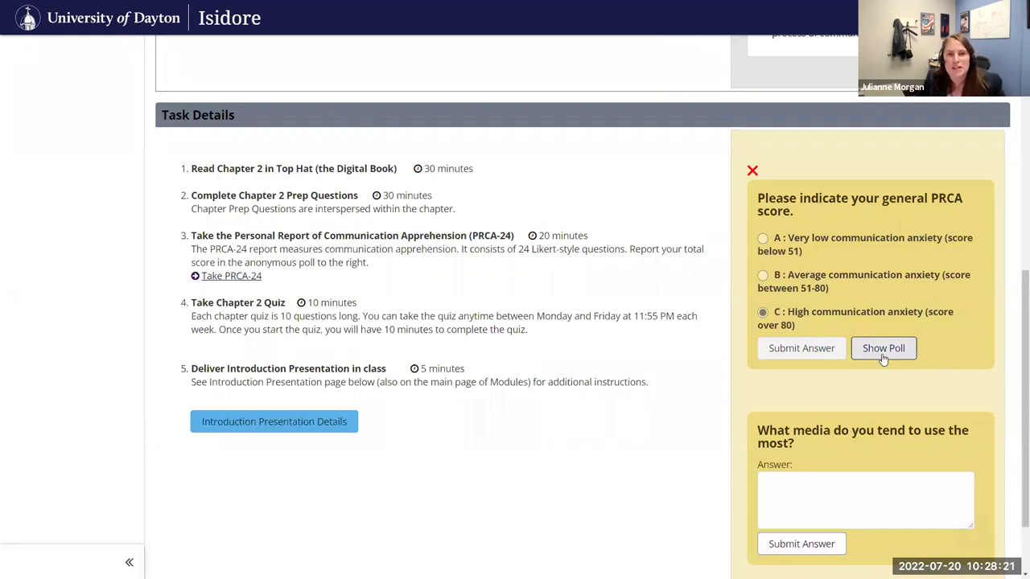
{"action": "left_click", "coordinate": [882, 354]}
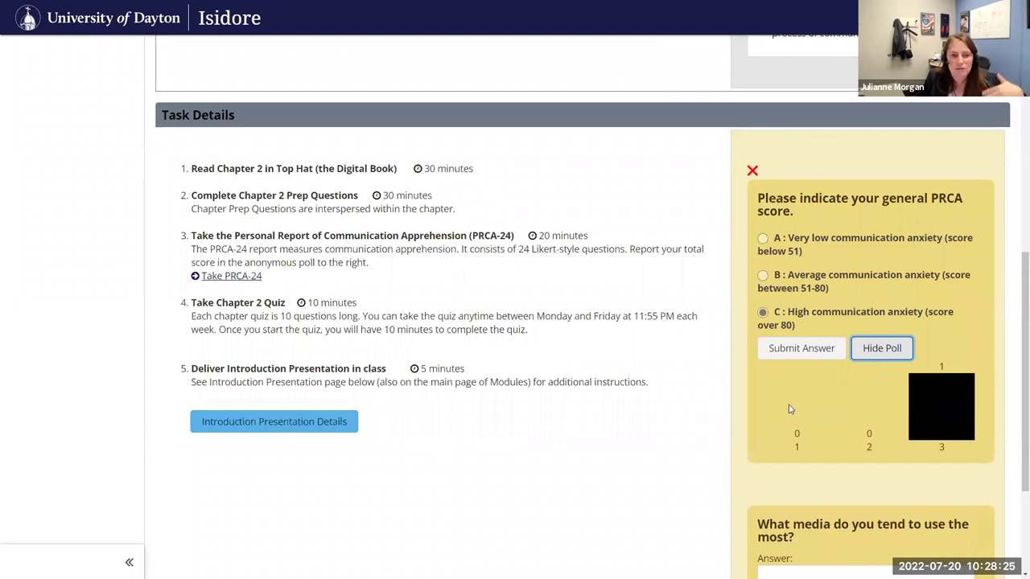
- Point out the Introduction Presentation Details link below Module 2's tasks and return to the Module 2 Overview
{"action": "scroll", "coordinate": [790, 410], "scroll_direction": "down", "scroll_amount": 1}
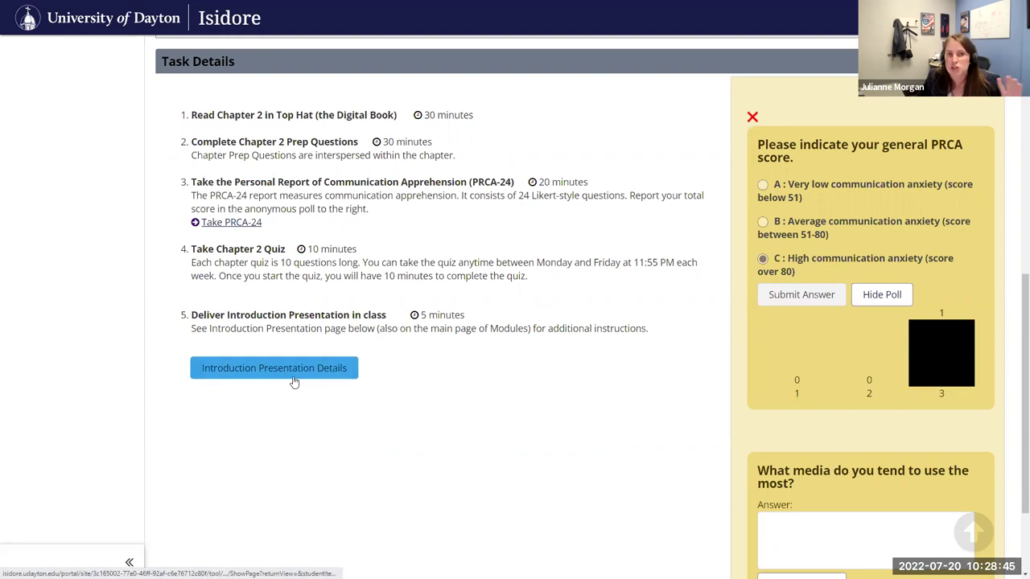
{"action": "scroll", "coordinate": [281, 388], "scroll_direction": "up", "scroll_amount": 1}
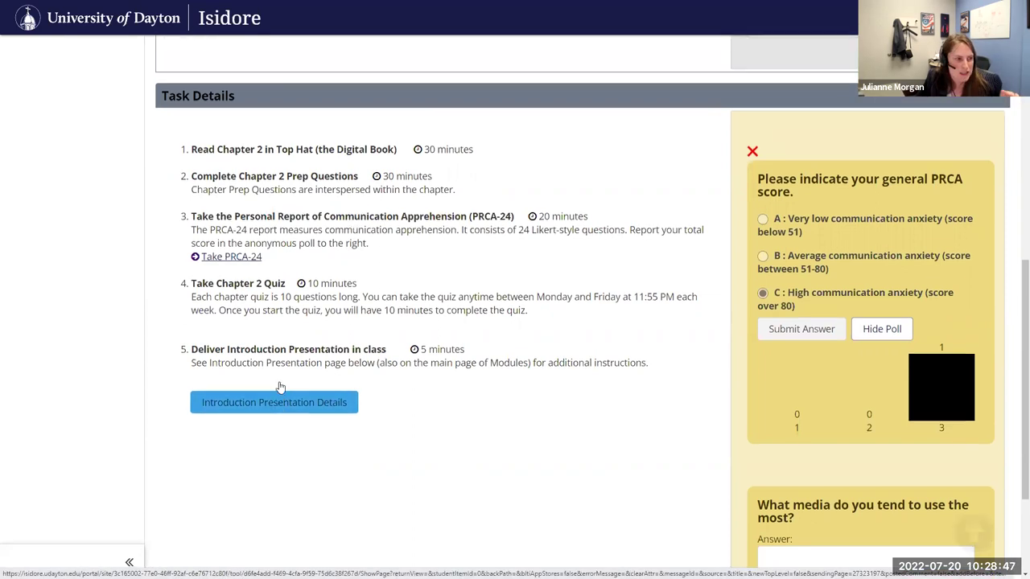
{"action": "scroll", "coordinate": [281, 388], "scroll_direction": "up", "scroll_amount": 2}
{"action": "scroll", "coordinate": [277, 425], "scroll_direction": "up", "scroll_amount": 10}
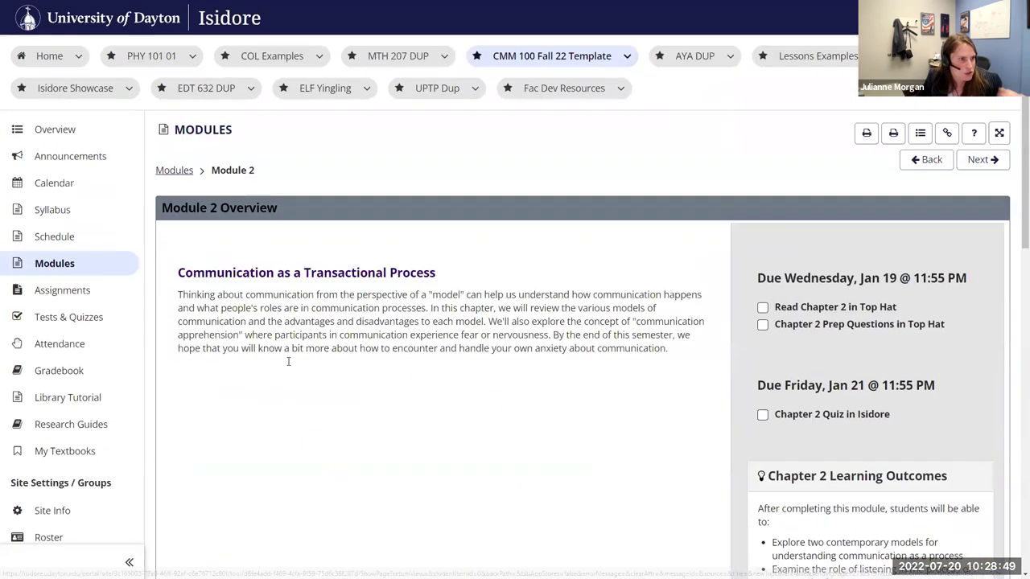
- Return to the CMM 100 Modules landing page and review its introduction and the Foundations Unit with its Introduction Presentation Details
{"action": "left_click", "coordinate": [173, 169]}
{"action": "scroll", "coordinate": [718, 344], "scroll_direction": "down", "scroll_amount": 4}
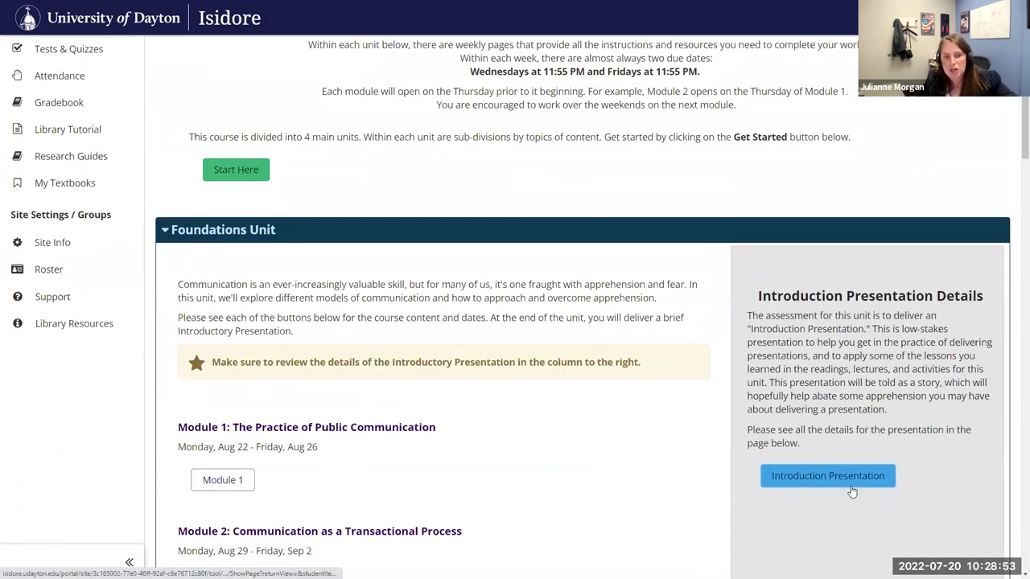
{"action": "scroll", "coordinate": [851, 490], "scroll_direction": "down", "scroll_amount": 1}
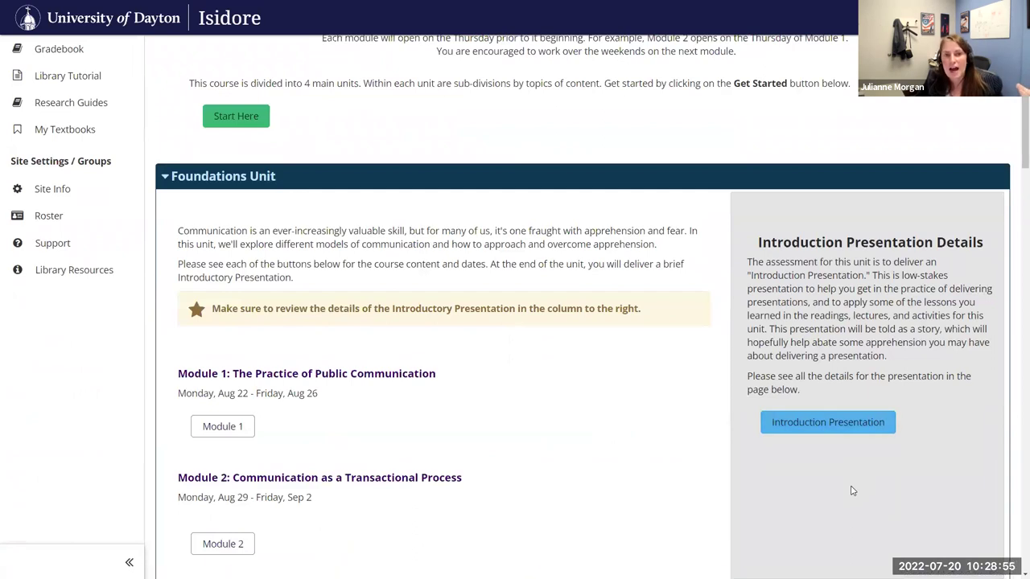
{"action": "scroll", "coordinate": [843, 313], "scroll_direction": "down", "scroll_amount": 2}
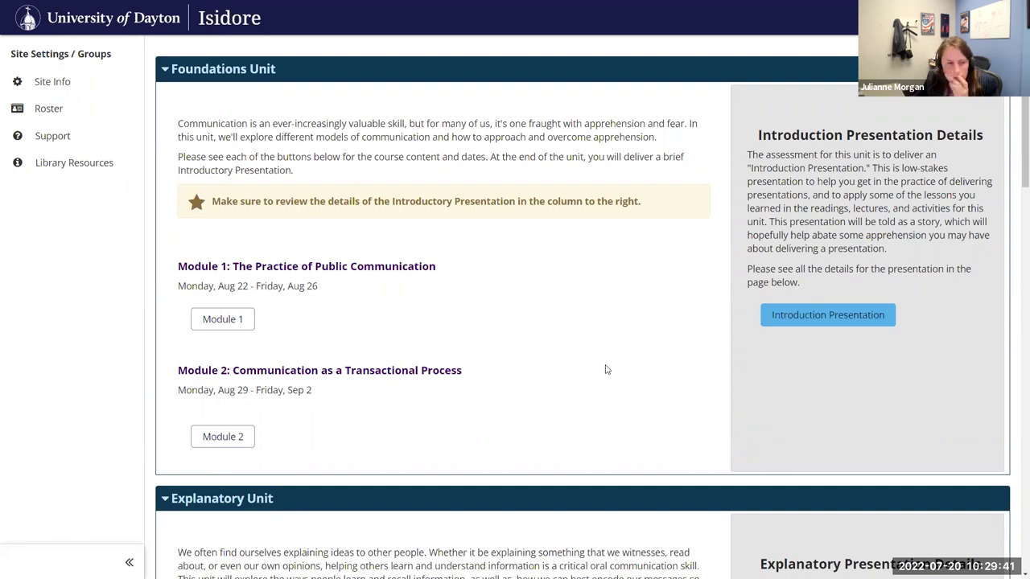
{"action": "scroll", "coordinate": [547, 317], "scroll_direction": "up", "scroll_amount": 5}
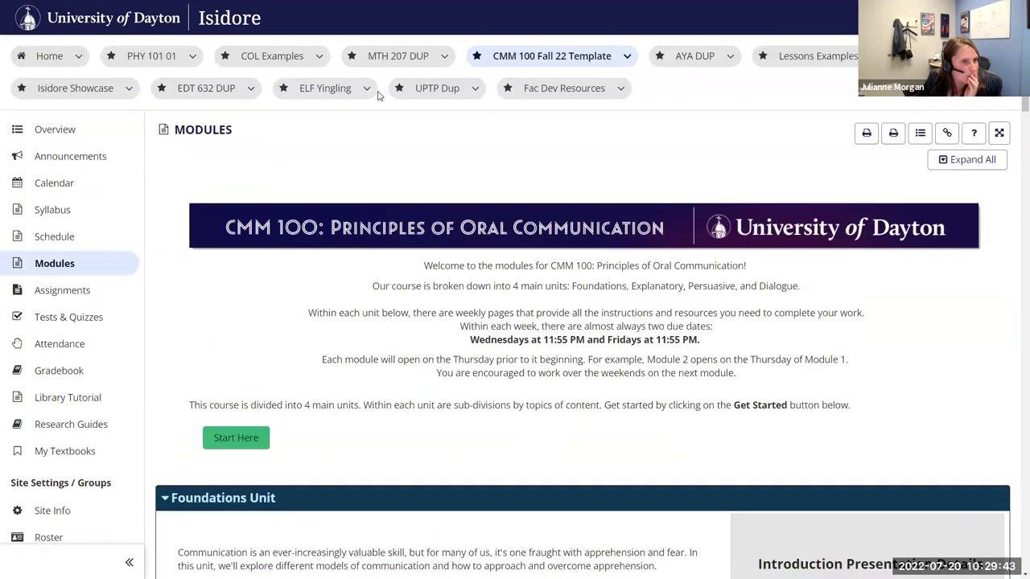
{"action": "scroll", "coordinate": [193, 354], "scroll_direction": "down", "scroll_amount": 3}
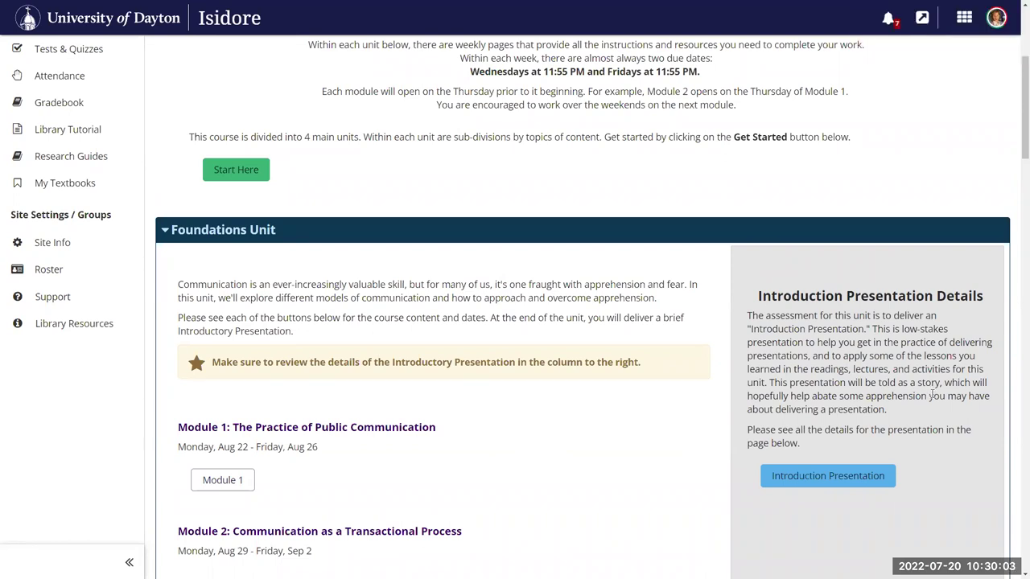
{"action": "scroll", "coordinate": [933, 395], "scroll_direction": "up", "scroll_amount": 4}
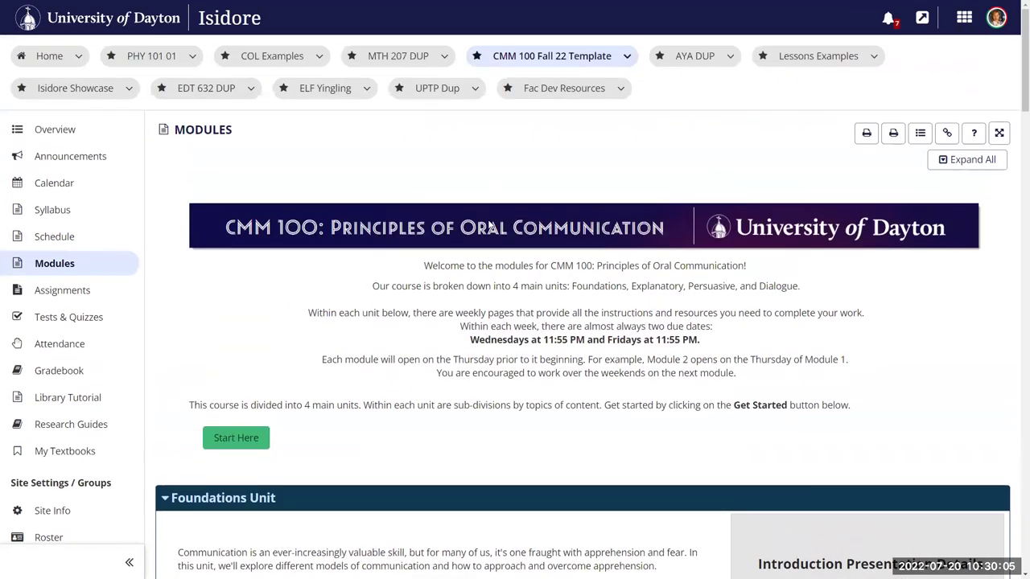
- Open Foundations of Astronomy from the COL Examples two-column astronomy page and expand Task 5: Submit Chapter 1 Quiz
{"action": "left_click", "coordinate": [152, 58]}
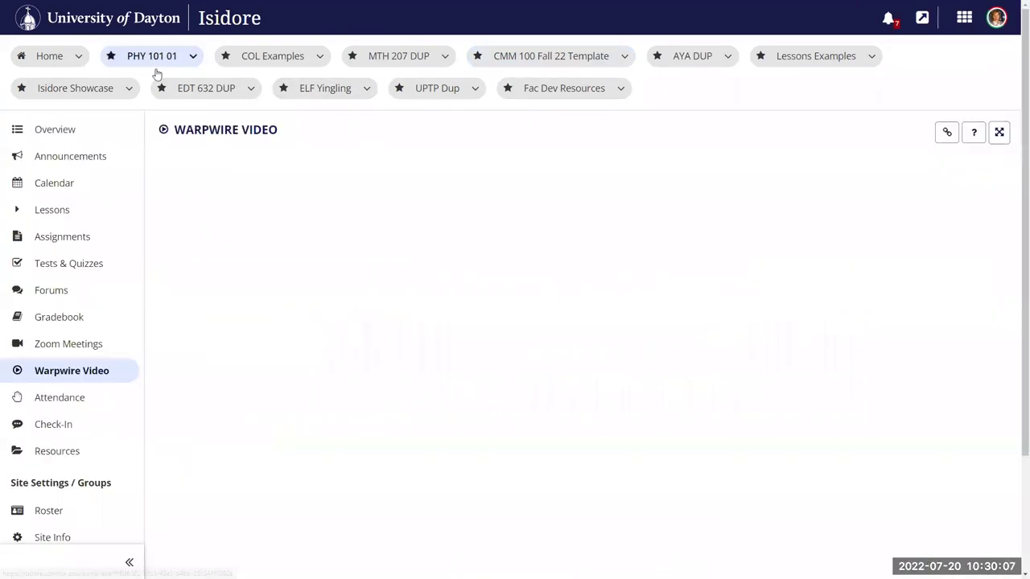
{"action": "left_click", "coordinate": [78, 214]}
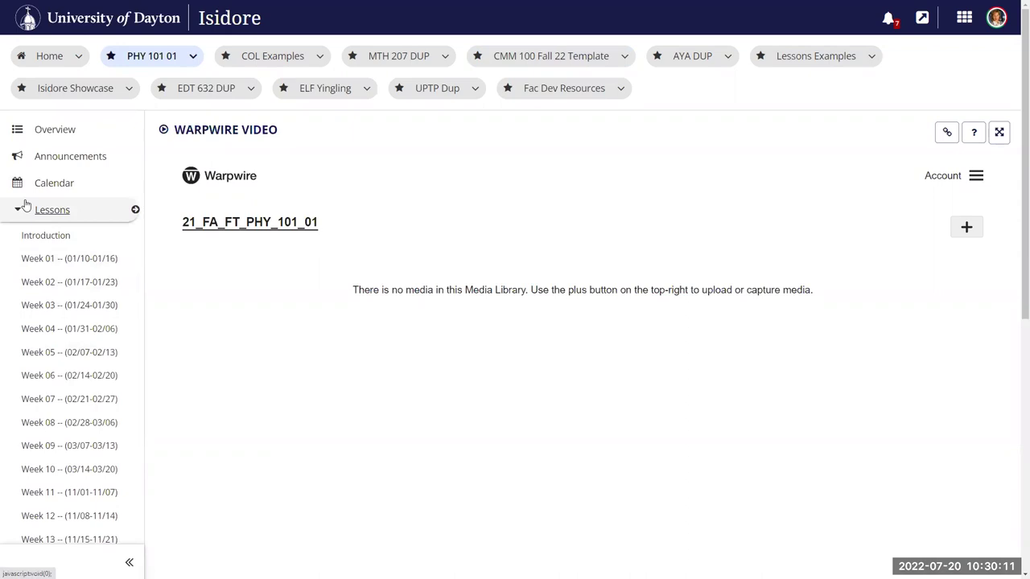
{"action": "left_click", "coordinate": [288, 56]}
{"action": "scroll", "coordinate": [141, 246], "scroll_direction": "down", "scroll_amount": 2}
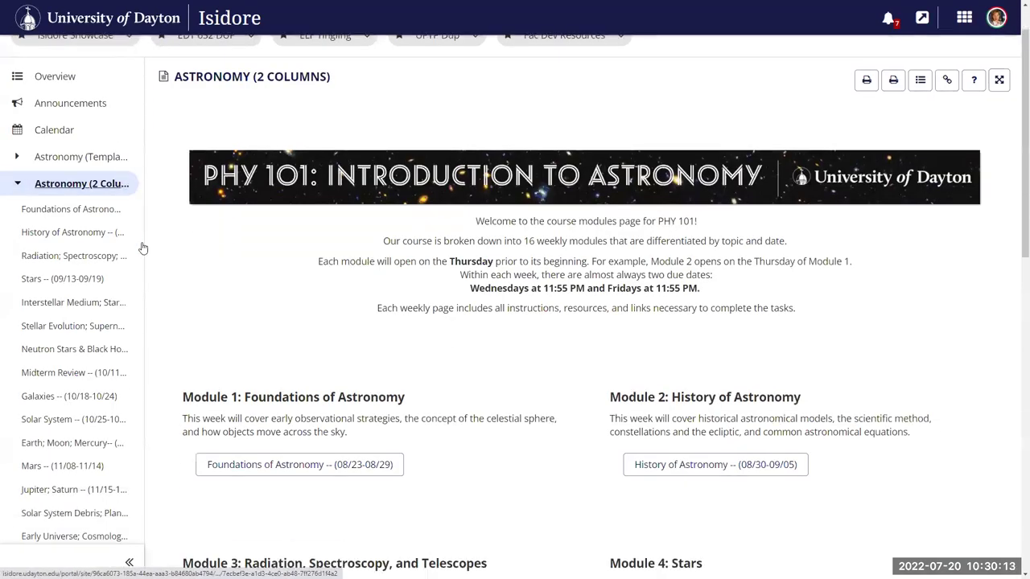
{"action": "scroll", "coordinate": [142, 246], "scroll_direction": "down", "scroll_amount": 1}
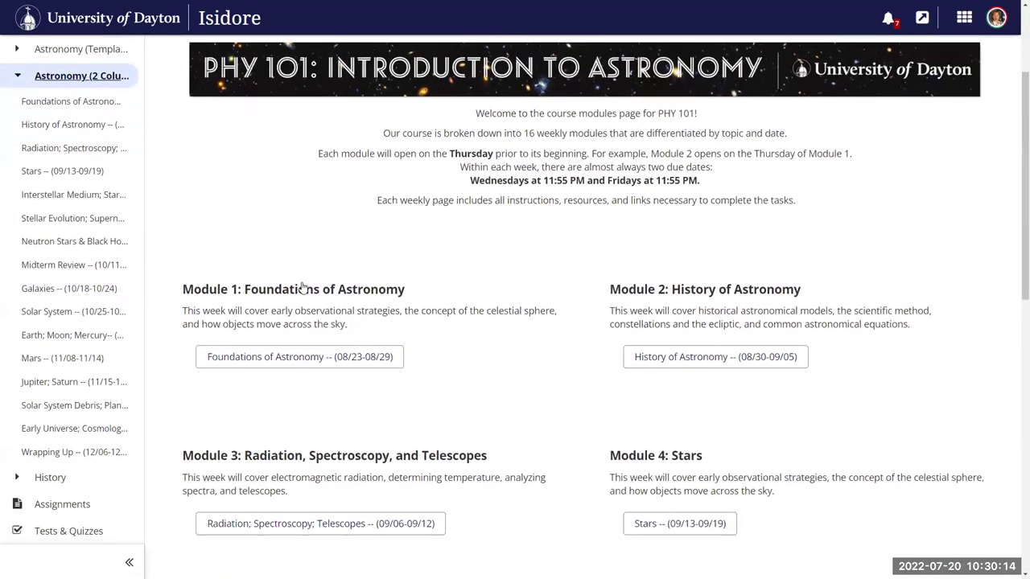
{"action": "left_click", "coordinate": [318, 357]}
{"action": "scroll", "coordinate": [319, 346], "scroll_direction": "down", "scroll_amount": 6}
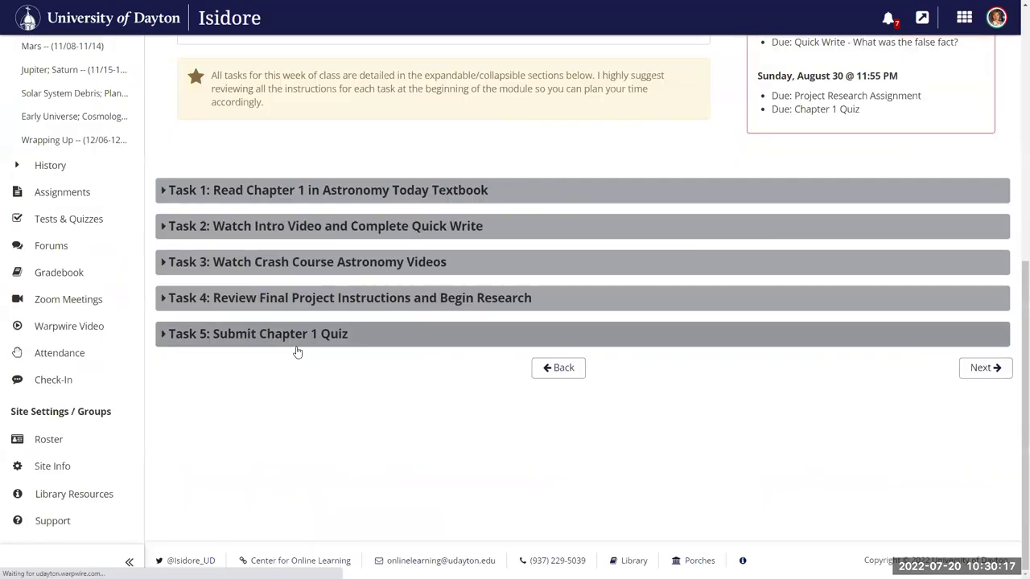
{"action": "left_click", "coordinate": [297, 343]}
{"action": "scroll", "coordinate": [297, 350], "scroll_direction": "down", "scroll_amount": 1}
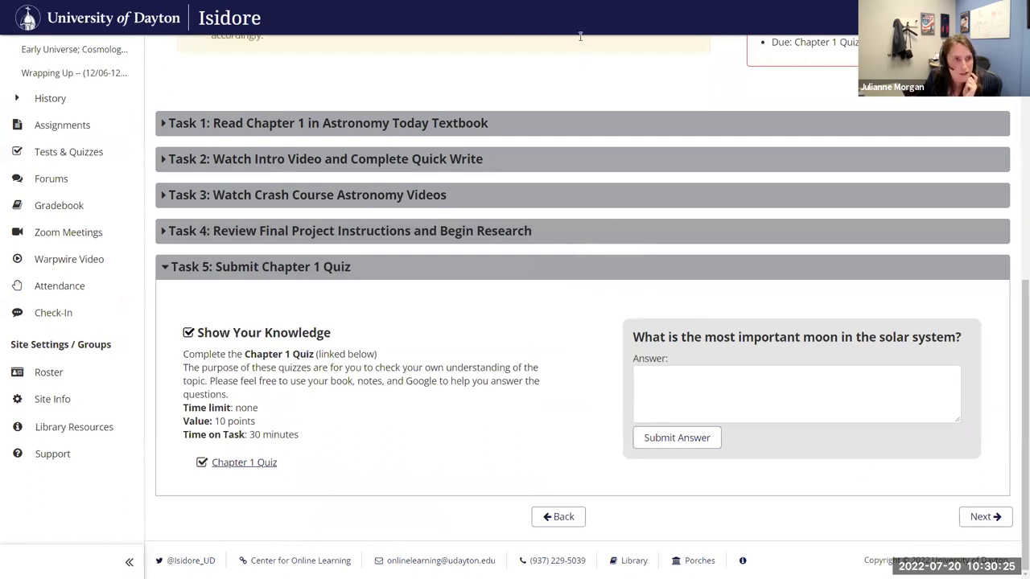
- Switch to Firefox and expand Task 5: Submit Chapter 1 Quiz on the editable Foundations of Astronomy page in COL Examples
{"action": "key", "text": "F11"}
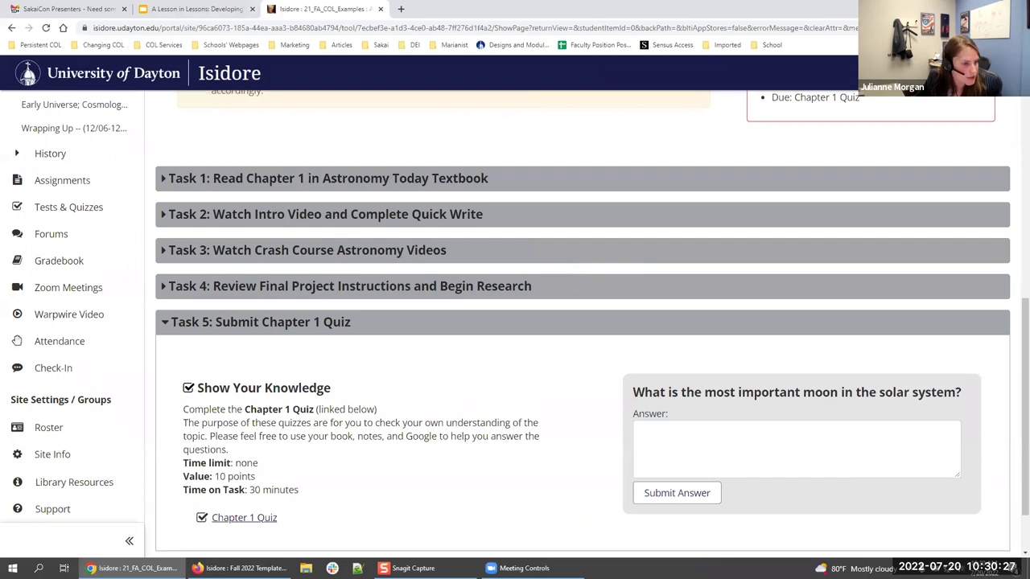
{"action": "left_click", "coordinate": [241, 568]}
{"action": "scroll", "coordinate": [187, 175], "scroll_direction": "up", "scroll_amount": 3}
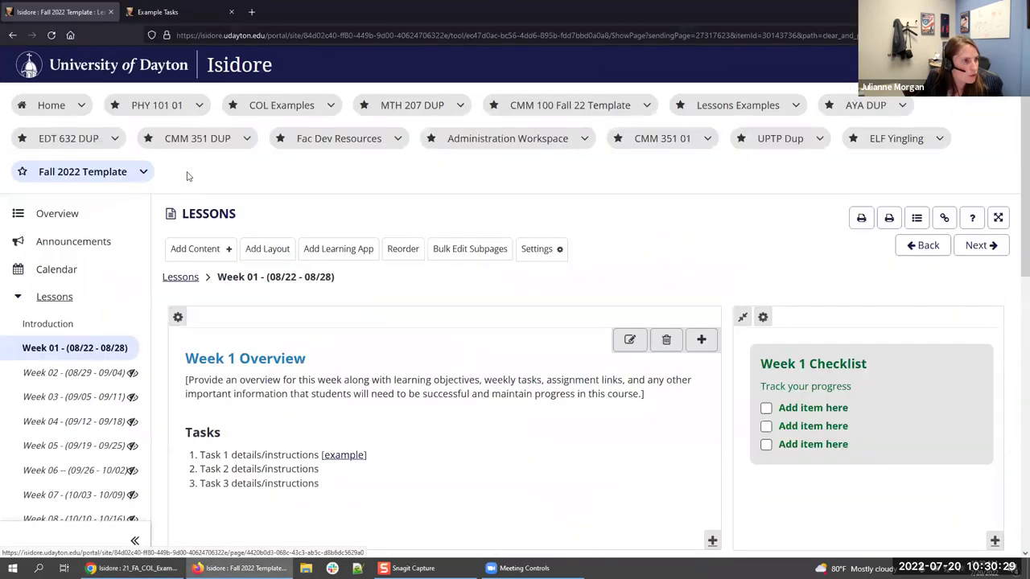
{"action": "left_click", "coordinate": [273, 105]}
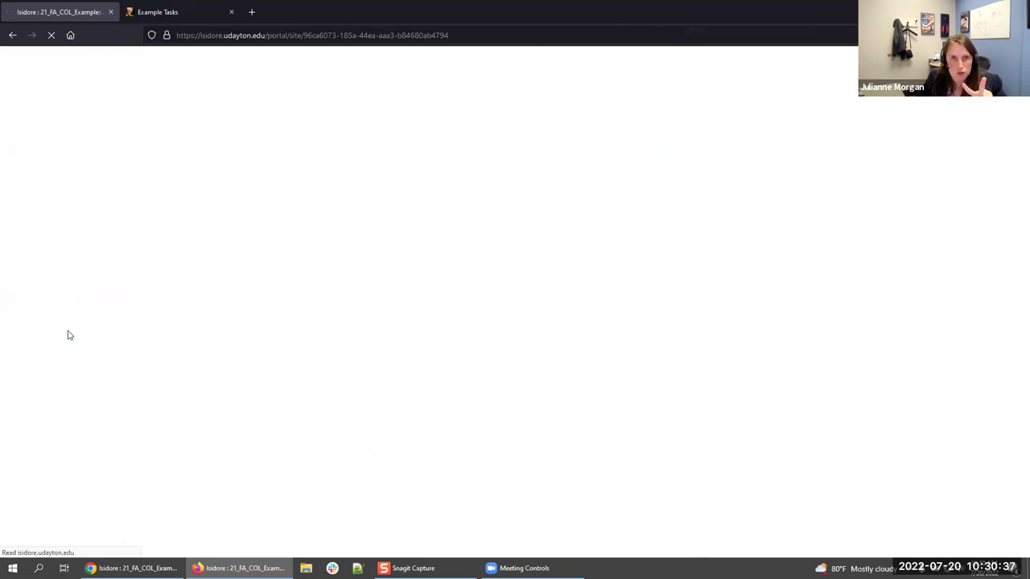
{"action": "left_click", "coordinate": [71, 295]}
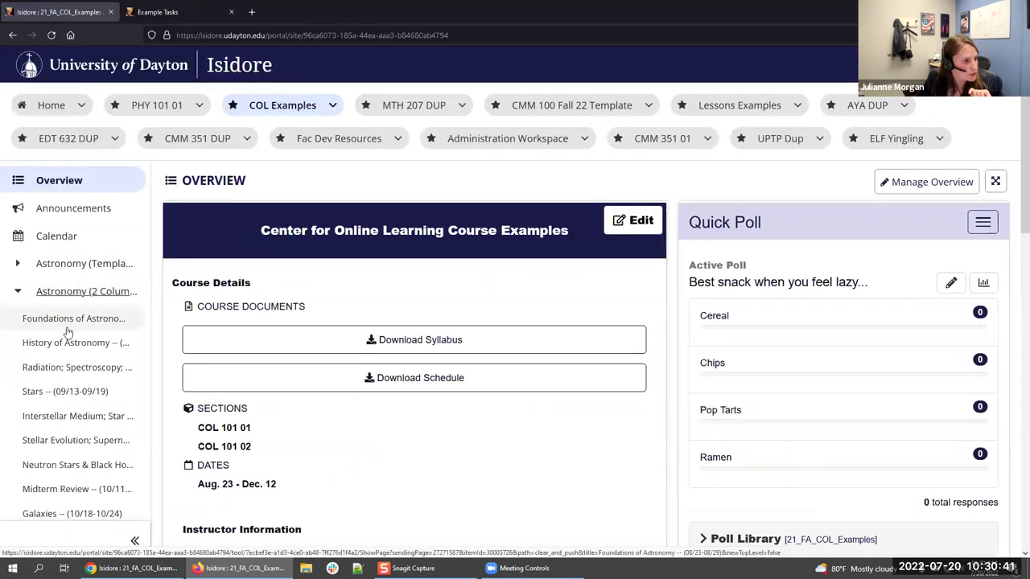
{"action": "left_click", "coordinate": [69, 320]}
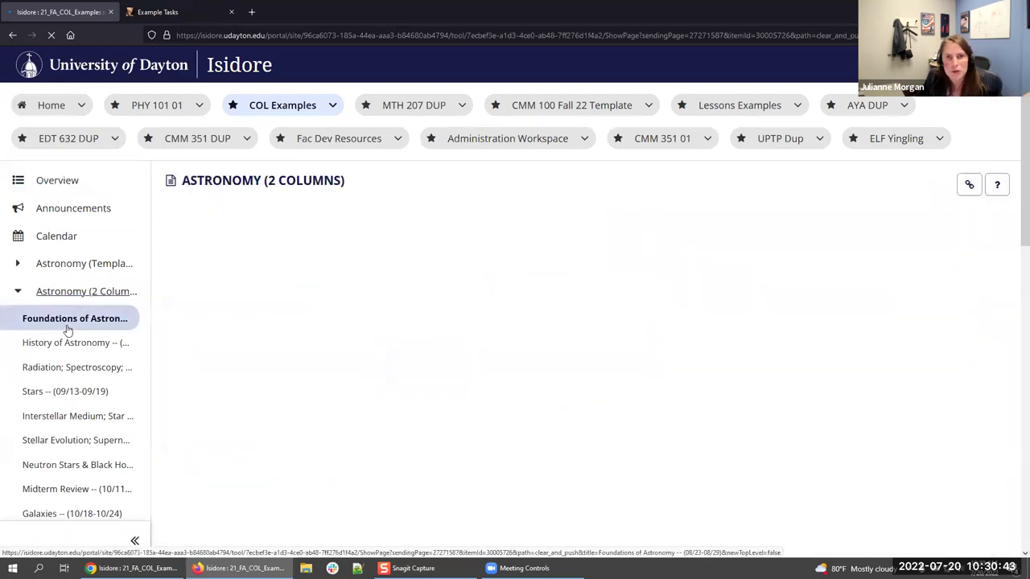
{"action": "scroll", "coordinate": [482, 274], "scroll_direction": "down", "scroll_amount": 15}
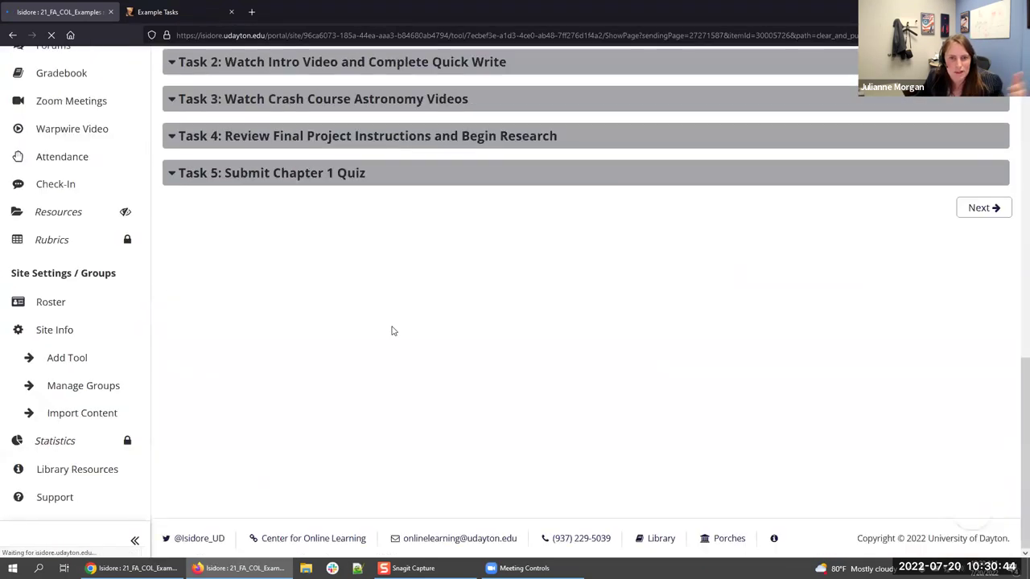
{"action": "left_click", "coordinate": [333, 185]}
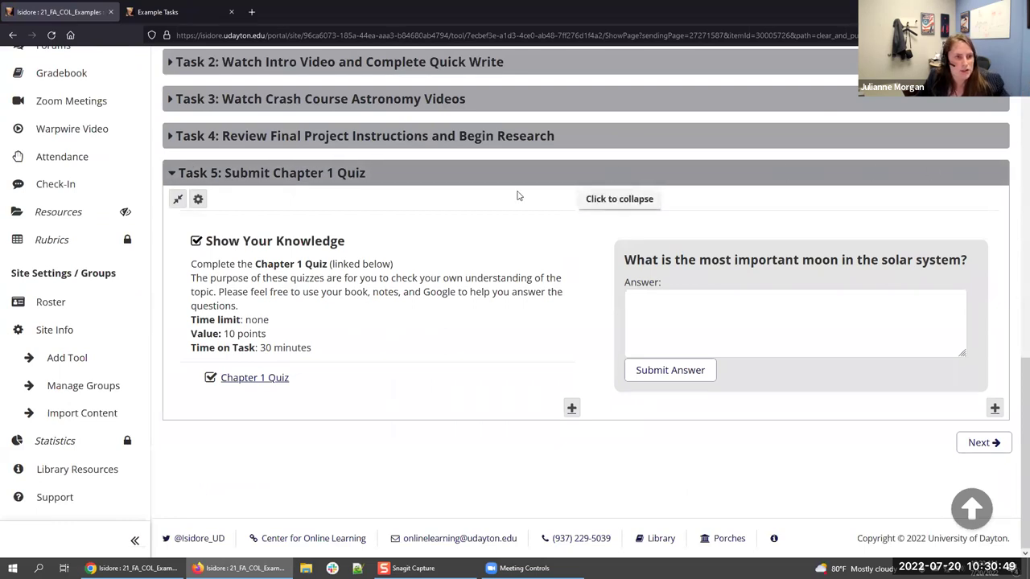
- Add a column break after the moon question in Task 5 and open the new column's settings
{"action": "mouse_move", "coordinate": [745, 248]}
{"action": "mouse_move", "coordinate": [231, 386]}
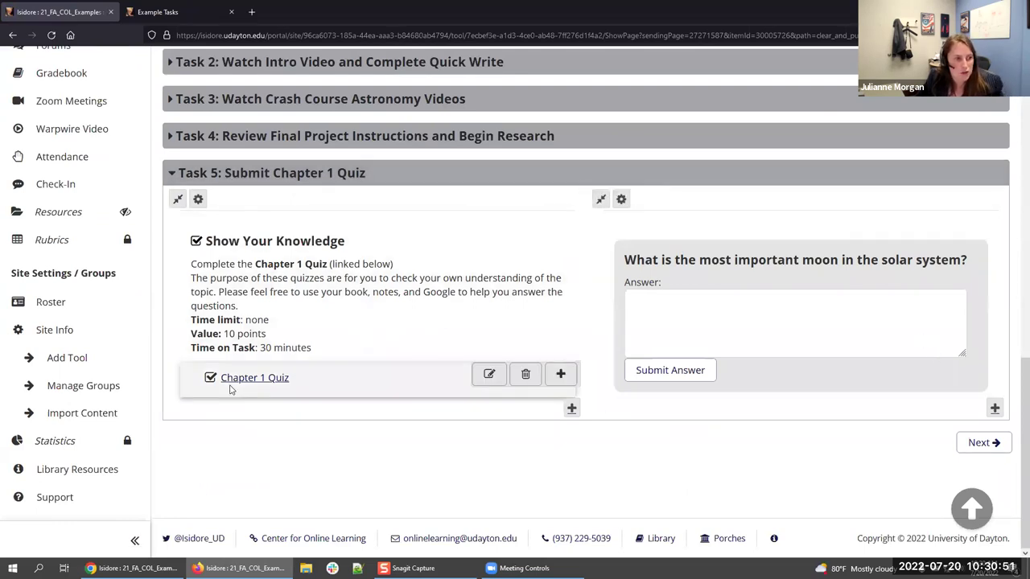
{"action": "mouse_move", "coordinate": [735, 271]}
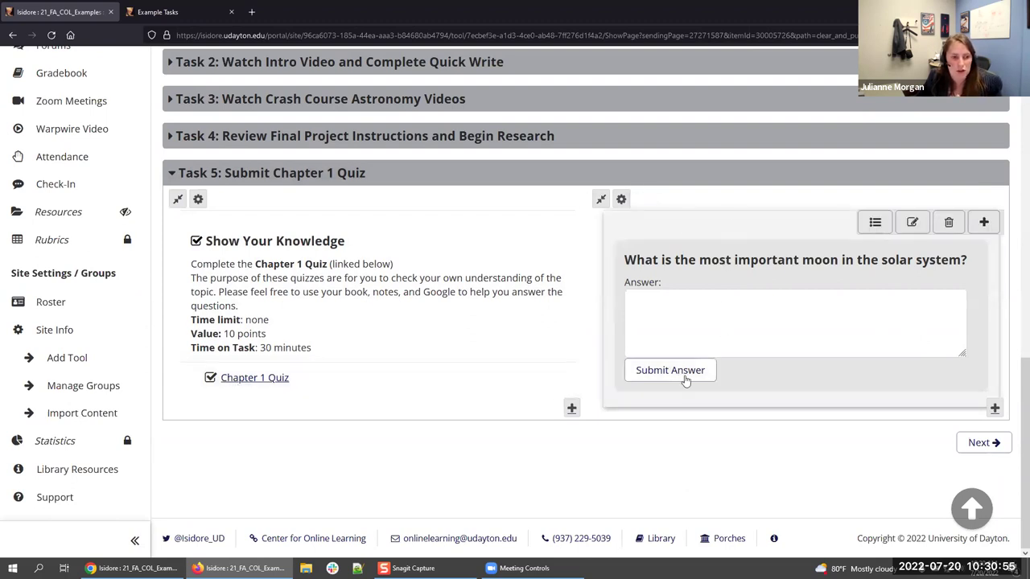
{"action": "left_click", "coordinate": [995, 410]}
{"action": "left_click", "coordinate": [310, 433]}
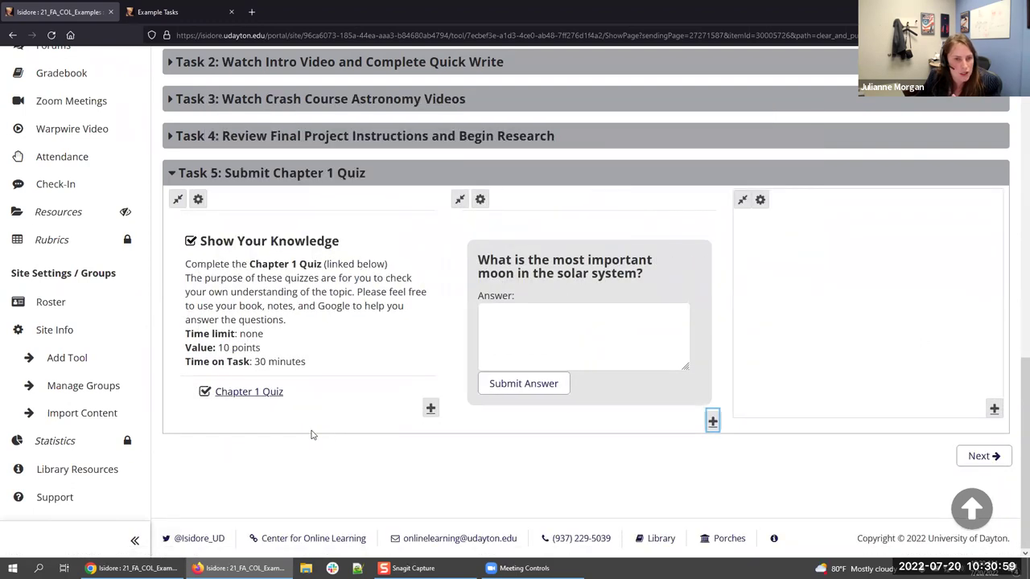
{"action": "left_click", "coordinate": [759, 200]}
{"action": "left_click", "coordinate": [229, 367]}
{"action": "left_click", "coordinate": [236, 391]}
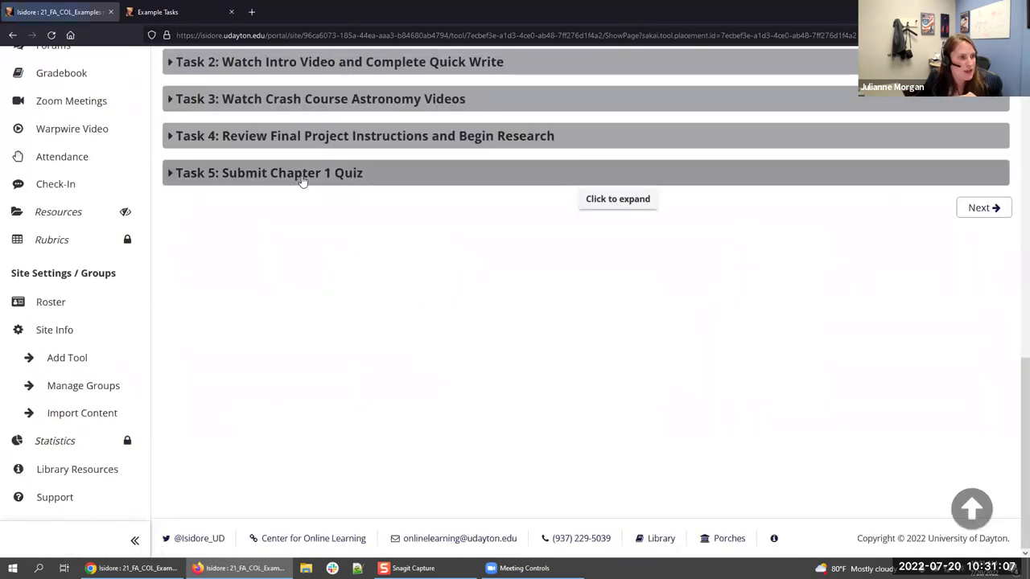
- Insert a link to the existing quiz Sub Exam 1 above Chapter 1 Quiz in Task 5
{"action": "left_click", "coordinate": [302, 180]}
{"action": "mouse_move", "coordinate": [418, 389]}
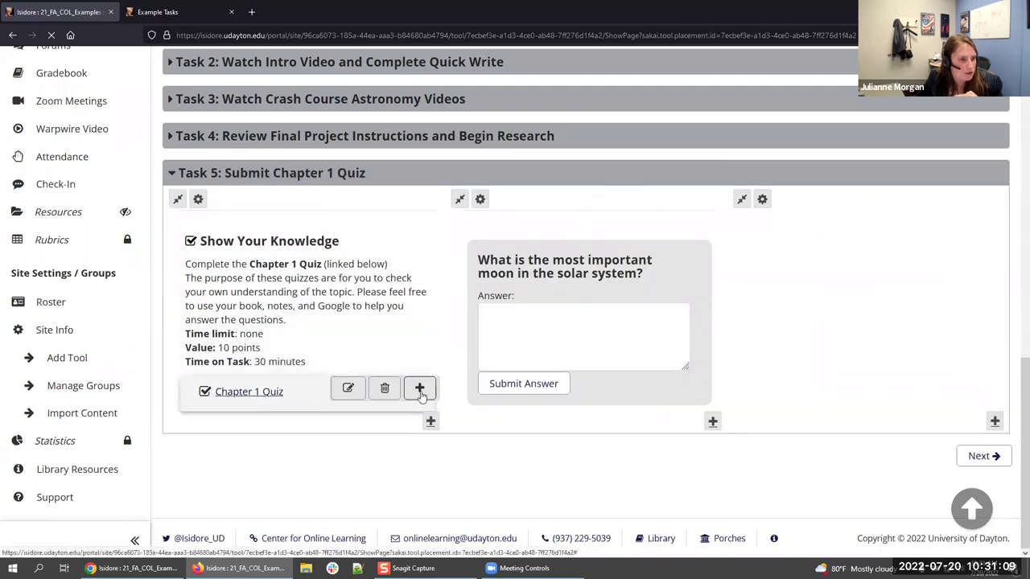
{"action": "left_click", "coordinate": [419, 389]}
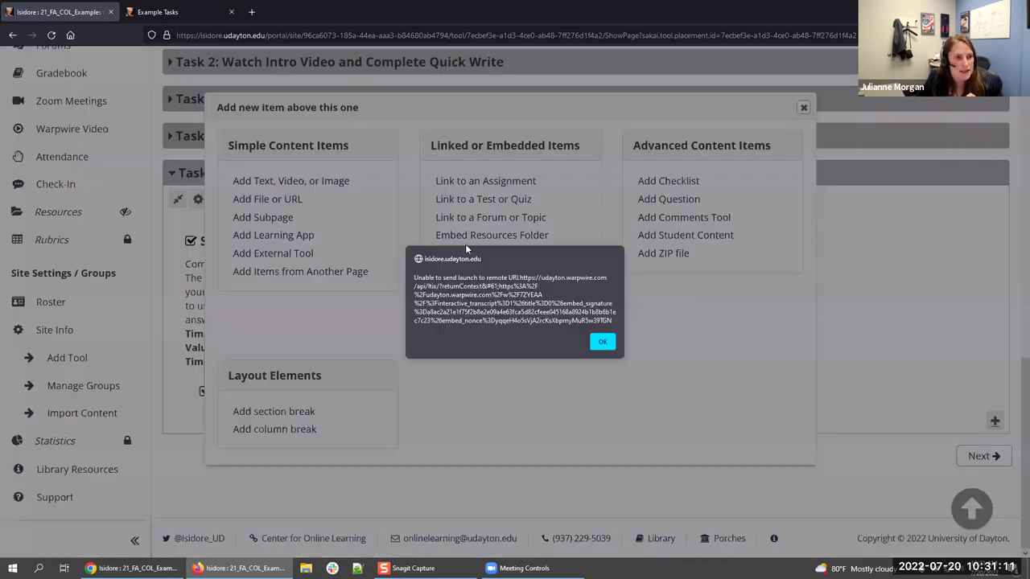
{"action": "left_click", "coordinate": [602, 341]}
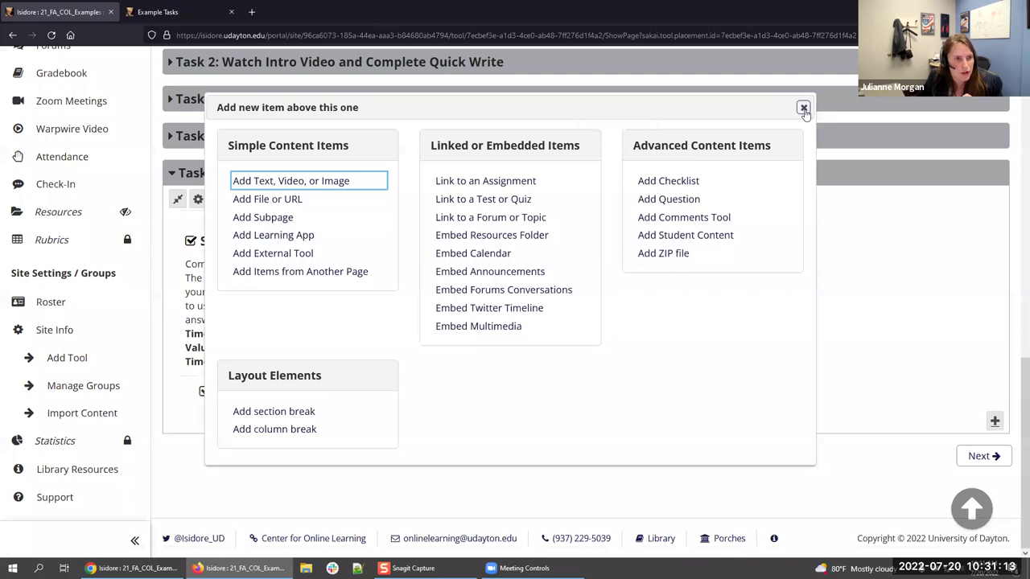
{"action": "left_click", "coordinate": [497, 202]}
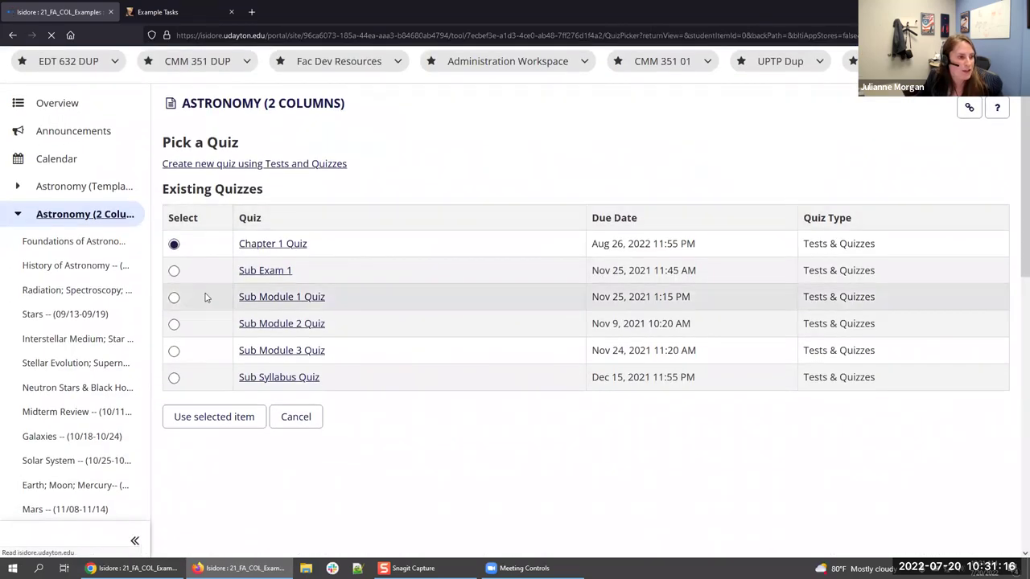
{"action": "left_click", "coordinate": [173, 270]}
{"action": "left_click", "coordinate": [214, 417]}
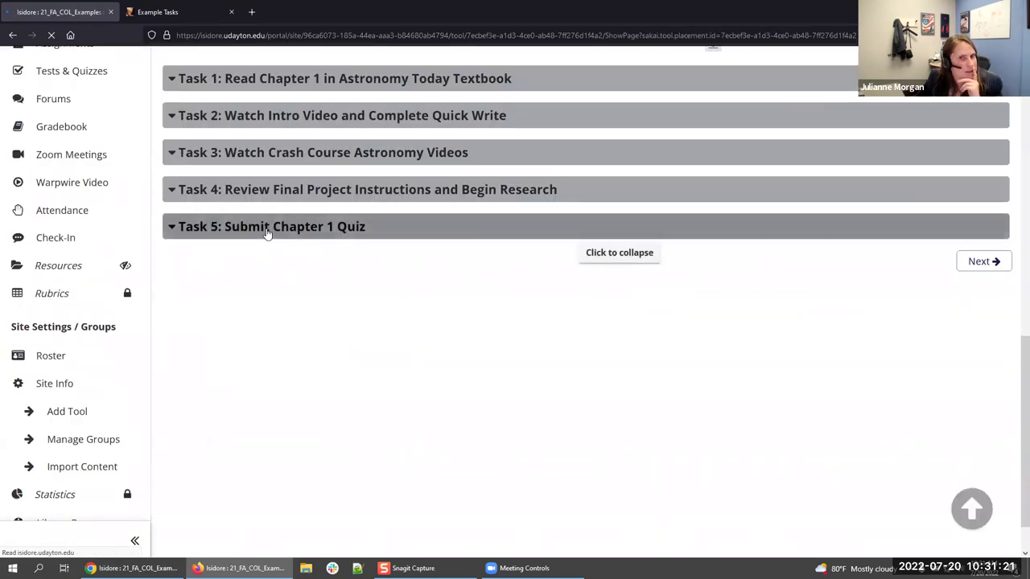
{"action": "left_click", "coordinate": [268, 236]}
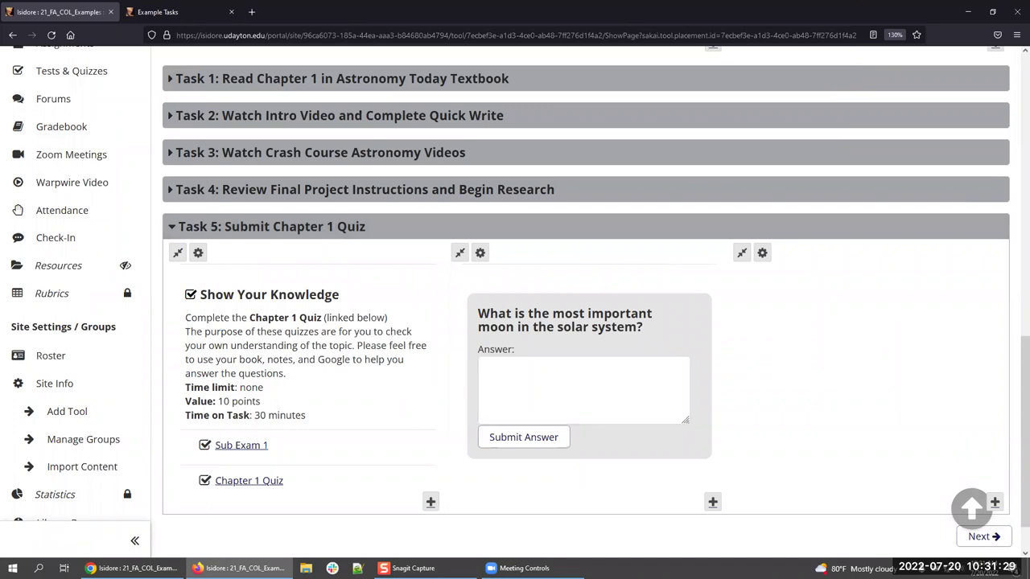
- Merge Task 5's empty third column back into the question column and return to the Week 1 Overview
{"action": "scroll", "coordinate": [745, 281], "scroll_direction": "up", "scroll_amount": 5}
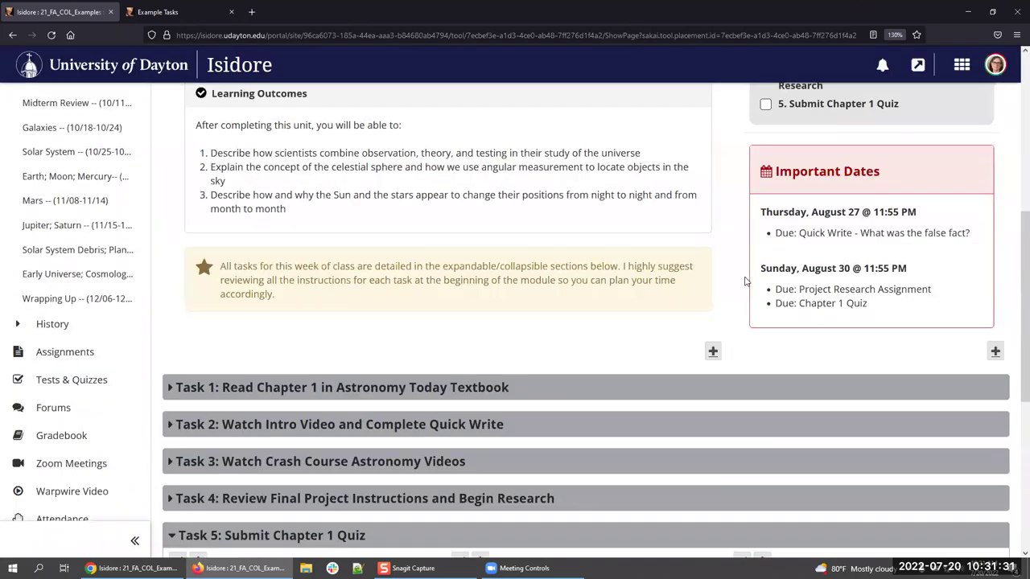
{"action": "scroll", "coordinate": [745, 281], "scroll_direction": "down", "scroll_amount": 5}
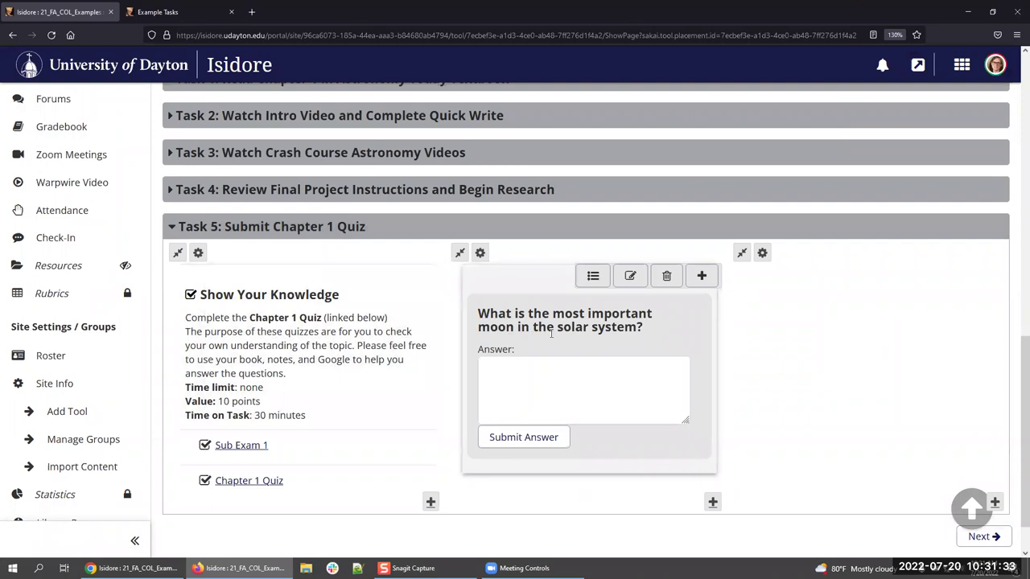
{"action": "mouse_move", "coordinate": [391, 354]}
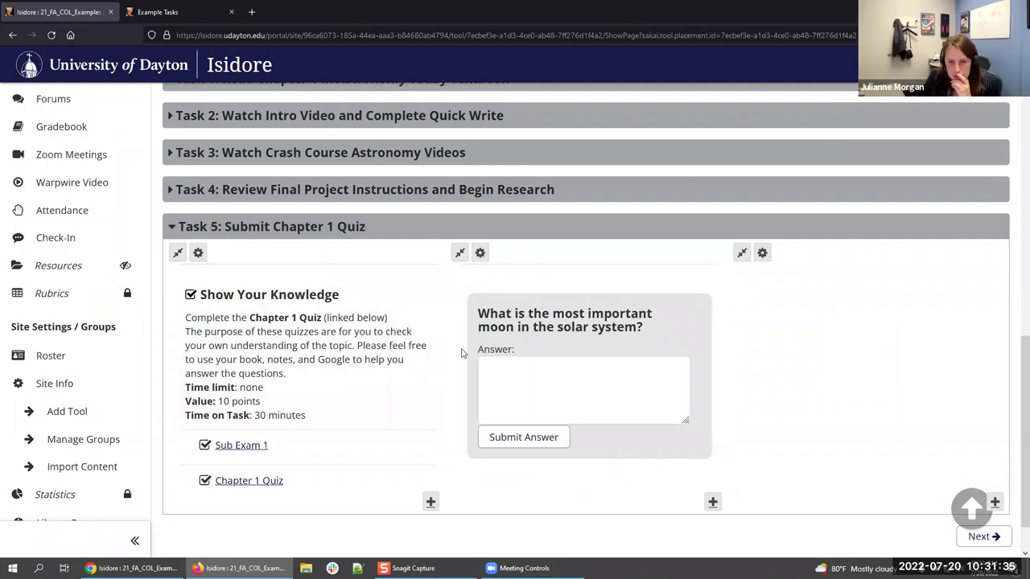
{"action": "left_click", "coordinate": [741, 254]}
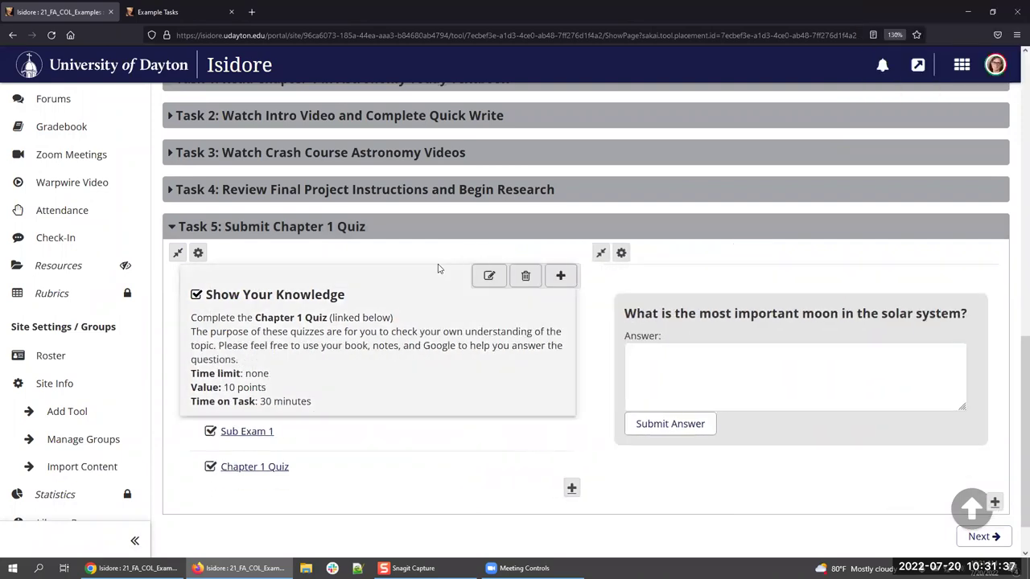
{"action": "scroll", "coordinate": [437, 266], "scroll_direction": "up", "scroll_amount": 10}
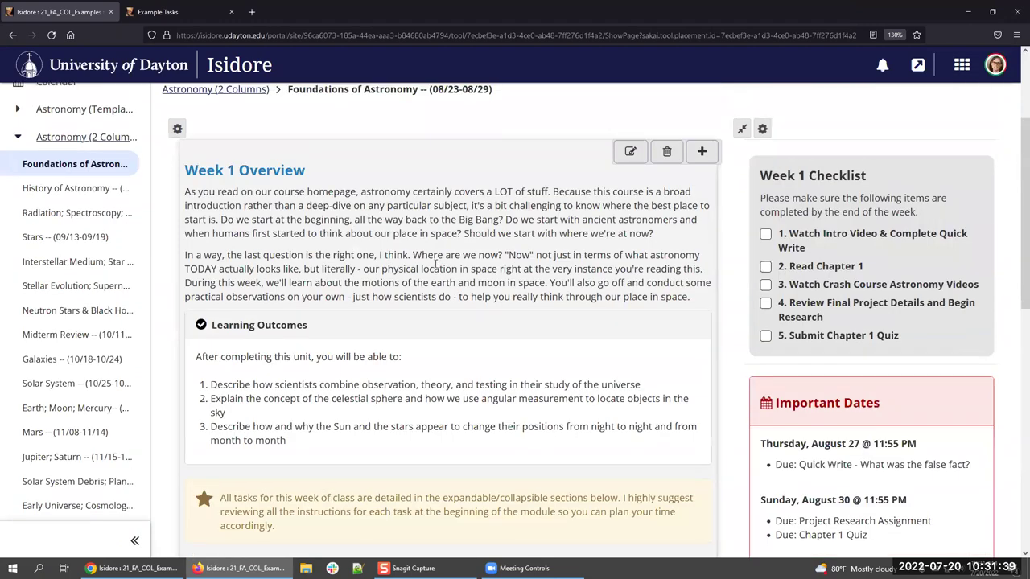
{"action": "scroll", "coordinate": [435, 265], "scroll_direction": "up", "scroll_amount": 3}
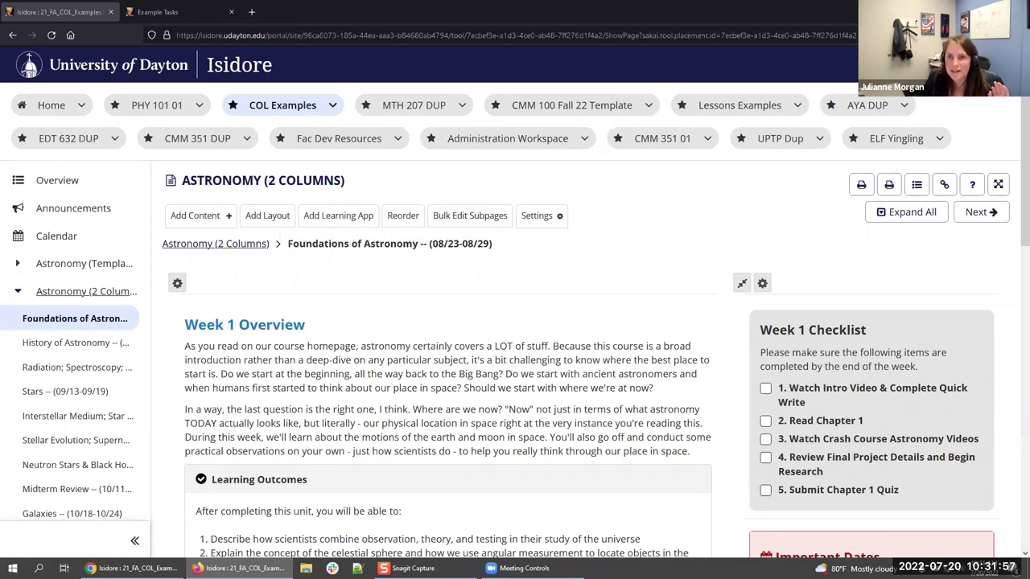
- Switch to the SakaiCon 2022 site on TrySakai and view the section layout templates available for the Day 2 page
{"action": "key", "text": "super+shift+Left"}
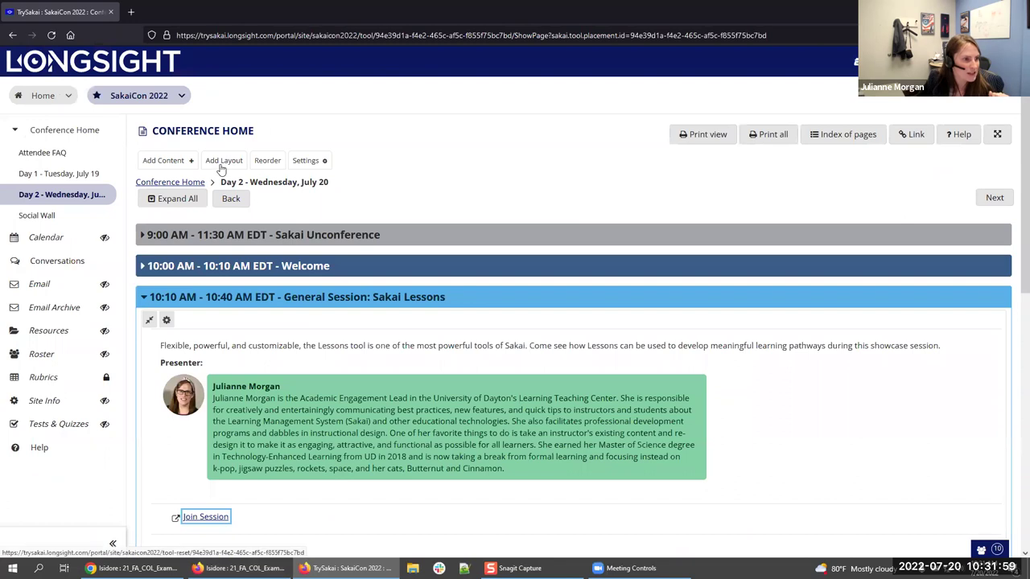
{"action": "left_click", "coordinate": [221, 165]}
{"action": "scroll", "coordinate": [304, 220], "scroll_direction": "down", "scroll_amount": 1}
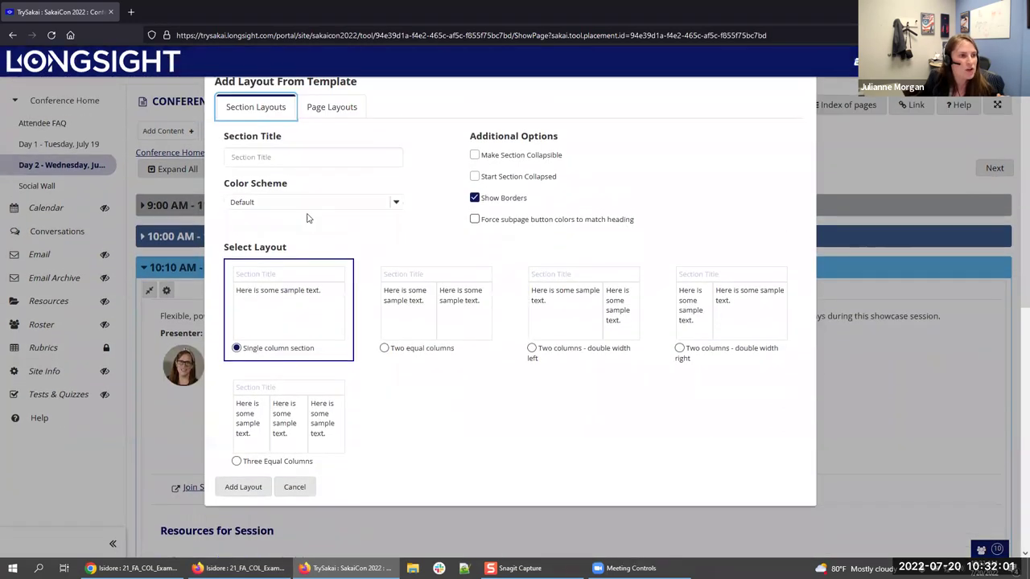
{"action": "scroll", "coordinate": [304, 215], "scroll_direction": "up", "scroll_amount": 1}
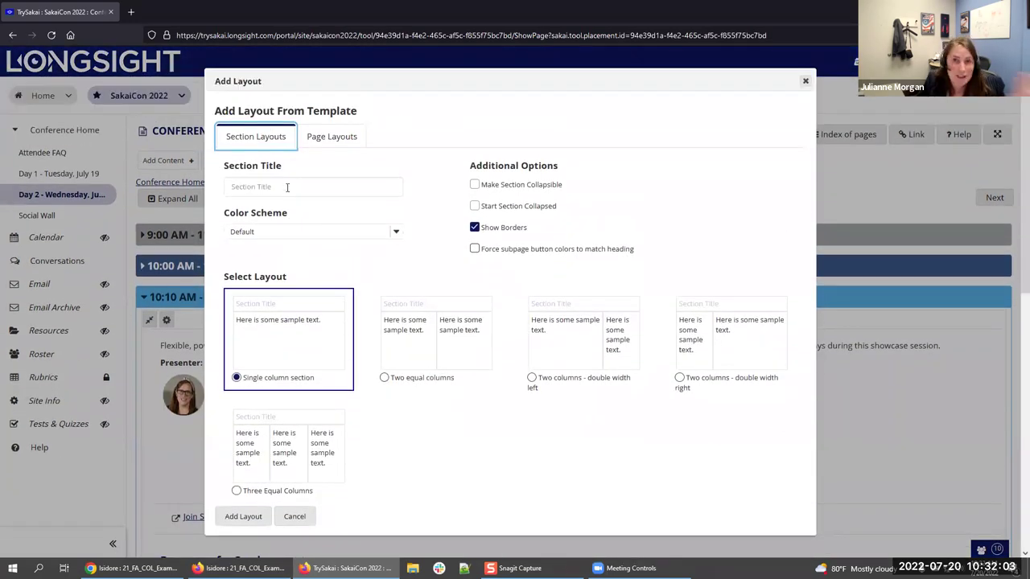
- Try a single-column section layout titled Task 5 with the Blue color scheme, collapsible and starting collapsed, and cancel it
{"action": "left_click", "coordinate": [285, 188]}
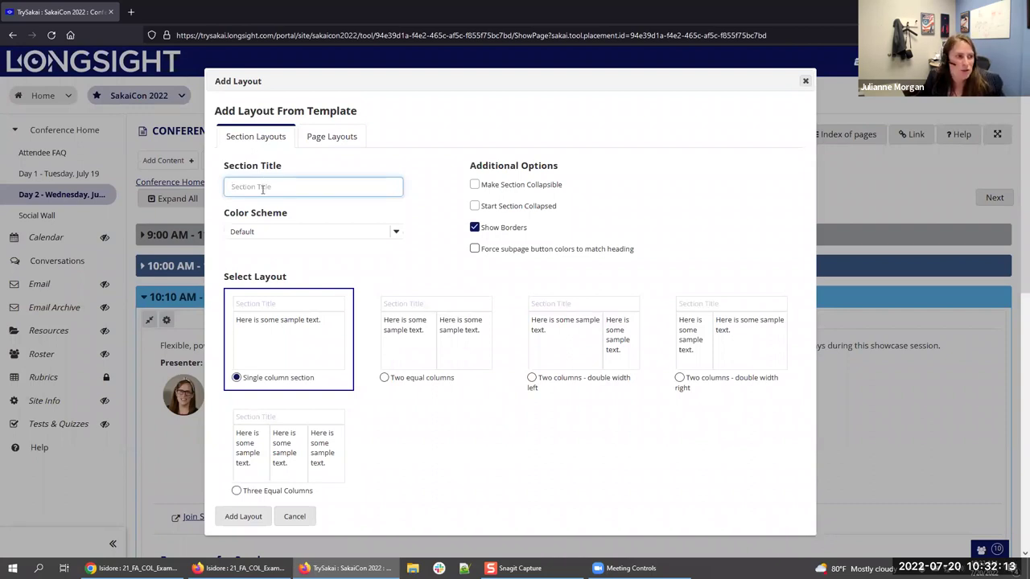
{"action": "type", "text": "Task 5"}
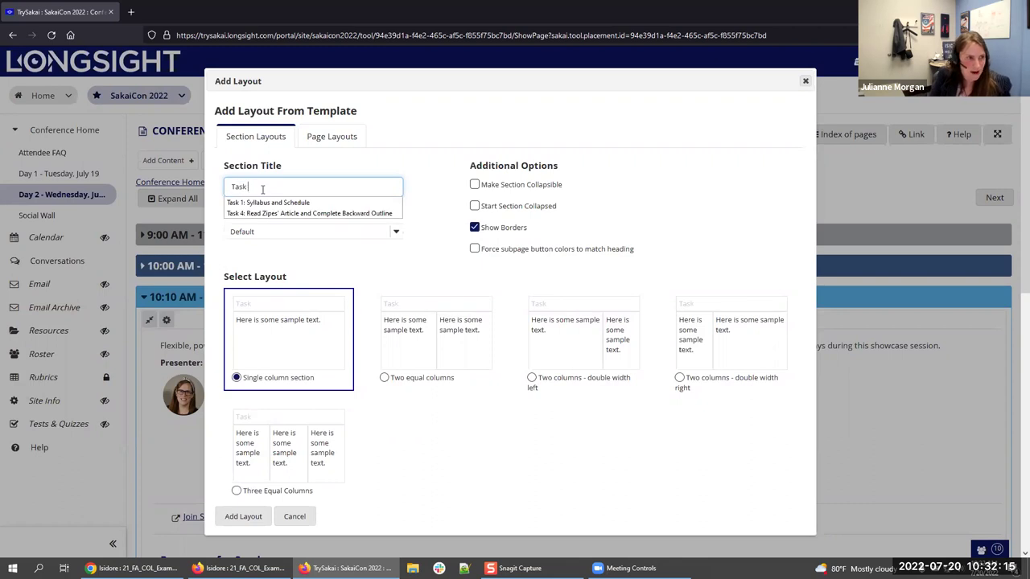
{"action": "left_click", "coordinate": [283, 235]}
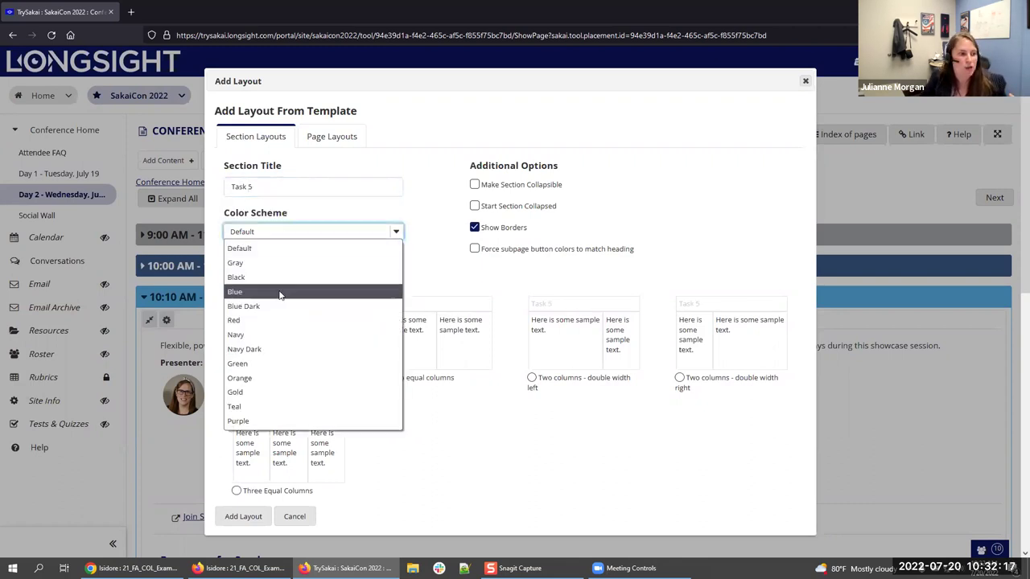
{"action": "left_click", "coordinate": [285, 293]}
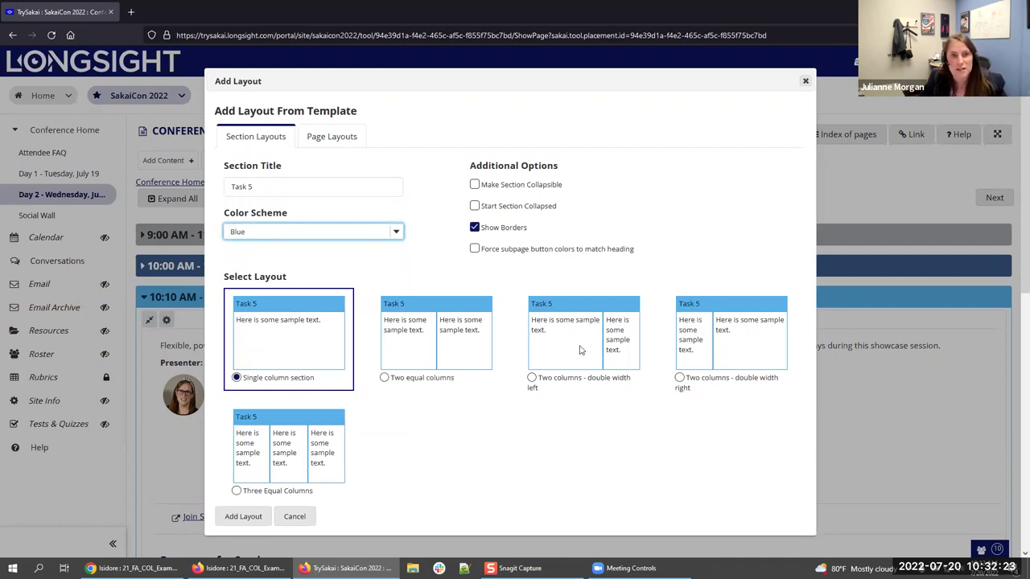
{"action": "left_click", "coordinate": [528, 185]}
{"action": "left_click", "coordinate": [531, 209]}
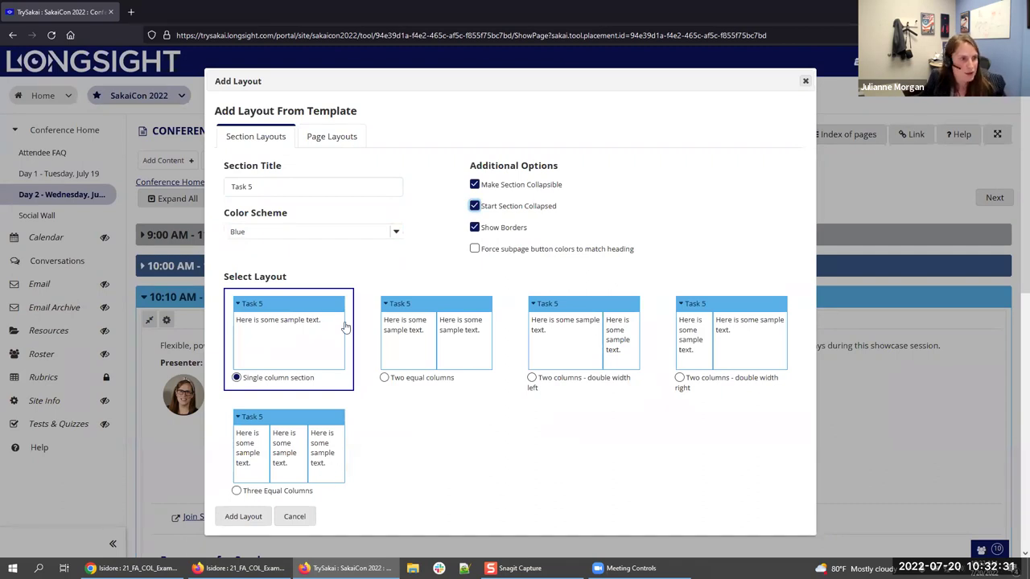
{"action": "left_click", "coordinate": [305, 523]}
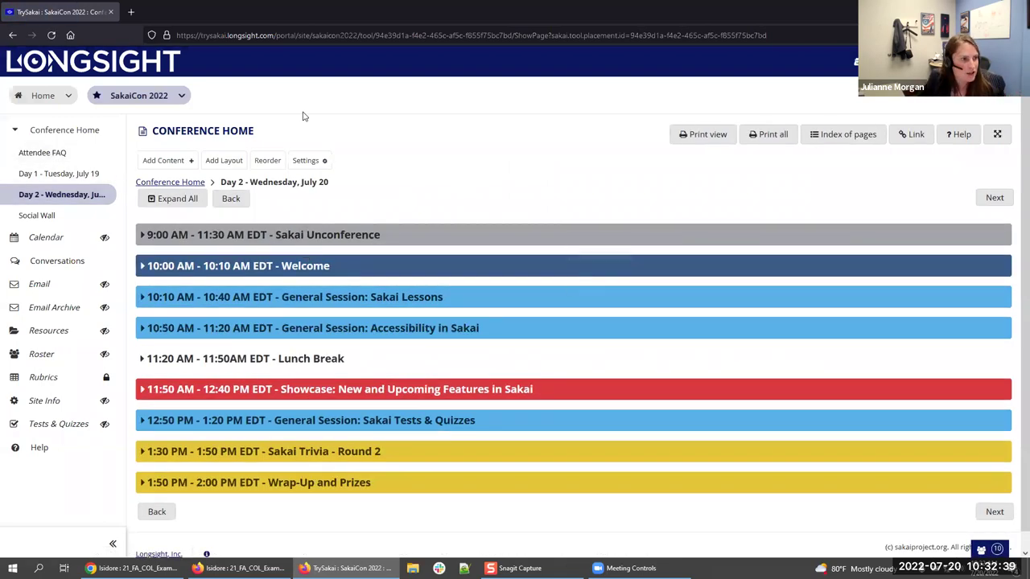
- Return to the Isidore COL Examples site and open the Astronomy (Template-Based) landing page with its course modules
{"action": "left_click", "coordinate": [241, 568]}
{"action": "left_click", "coordinate": [71, 264]}
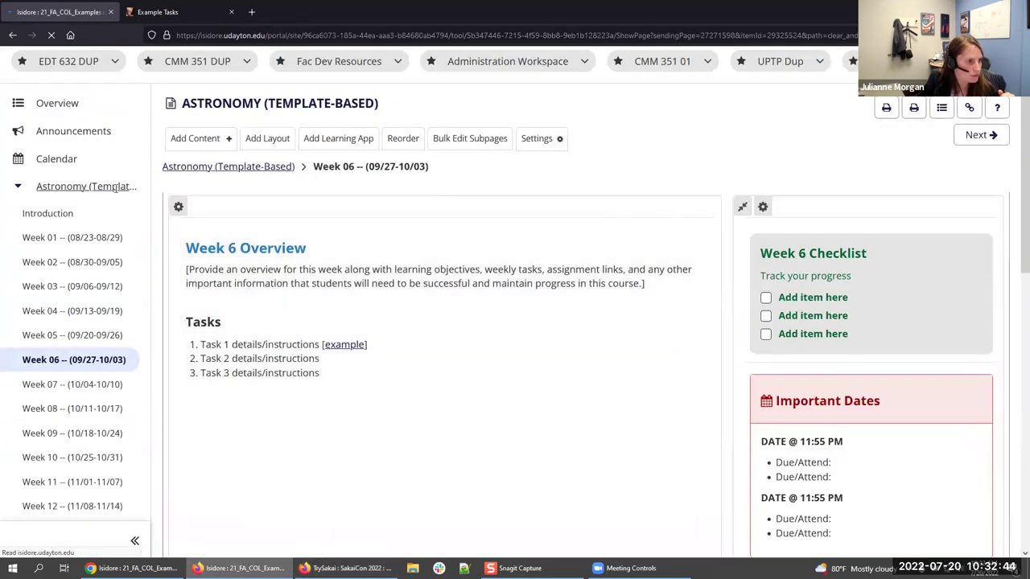
{"action": "left_click", "coordinate": [117, 187]}
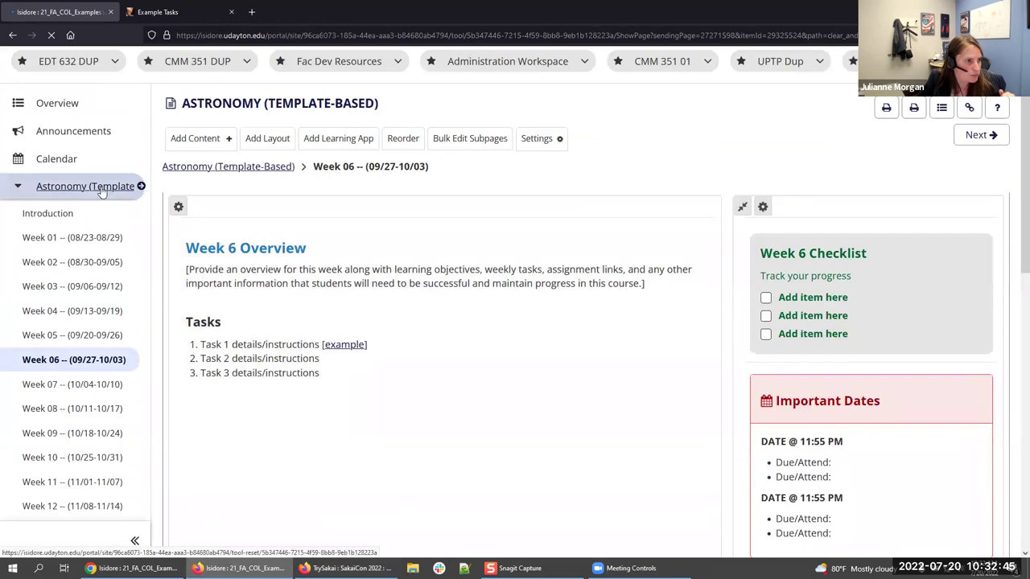
{"action": "left_click", "coordinate": [534, 325]}
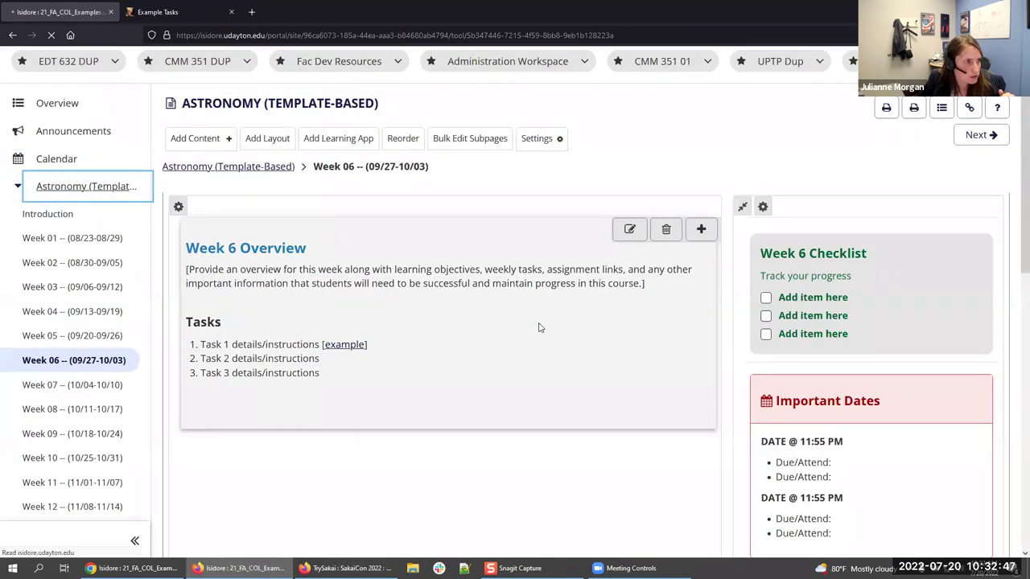
{"action": "scroll", "coordinate": [266, 177], "scroll_direction": "down", "scroll_amount": 4}
{"action": "scroll", "coordinate": [211, 356], "scroll_direction": "up", "scroll_amount": 3}
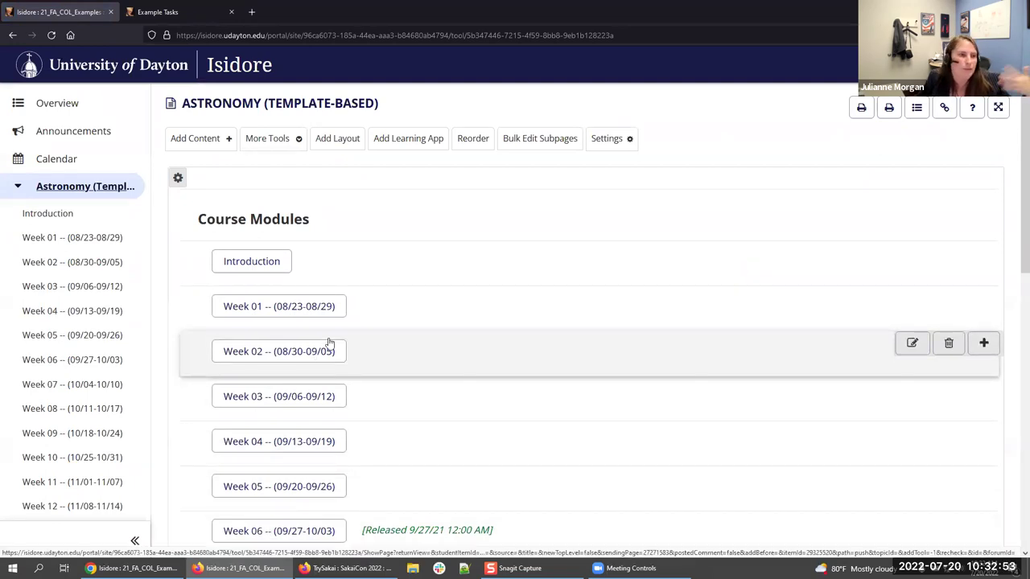
- Open the page layout templates for the Astronomy landing page and preview the Subpage Listing option
{"action": "left_click", "coordinate": [337, 138]}
{"action": "left_click", "coordinate": [356, 127]}
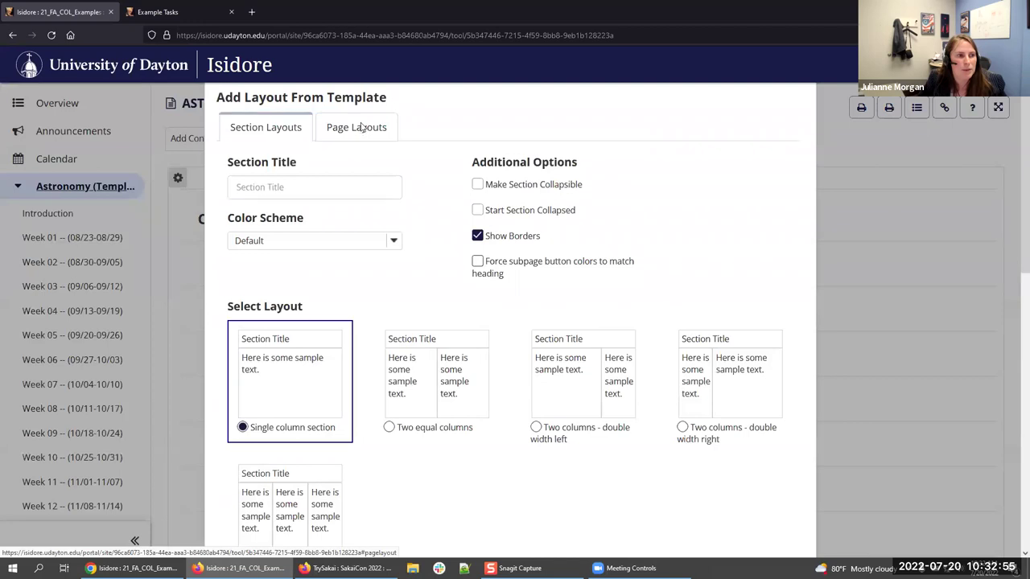
{"action": "left_click", "coordinate": [310, 206]}
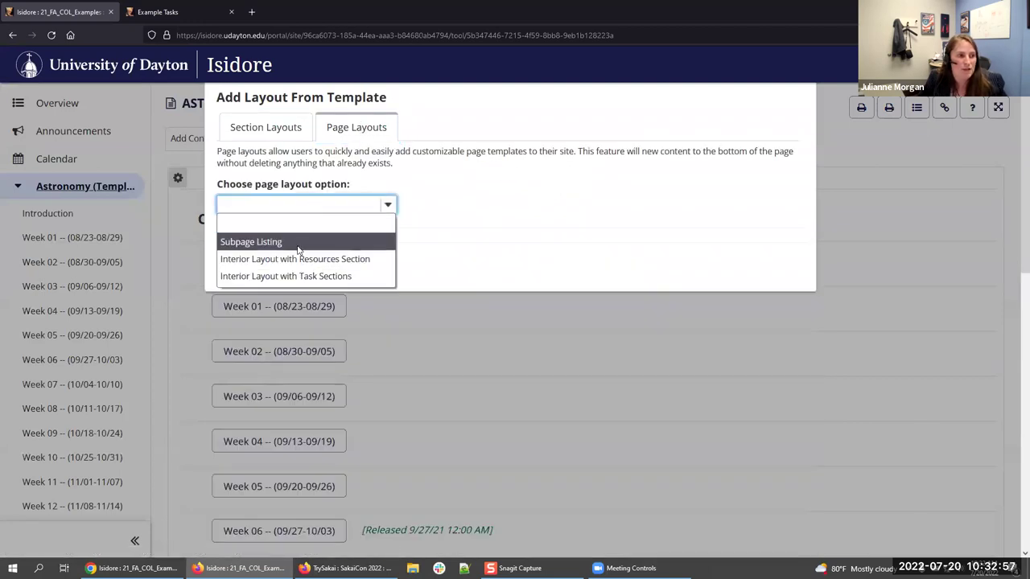
{"action": "left_click", "coordinate": [299, 239]}
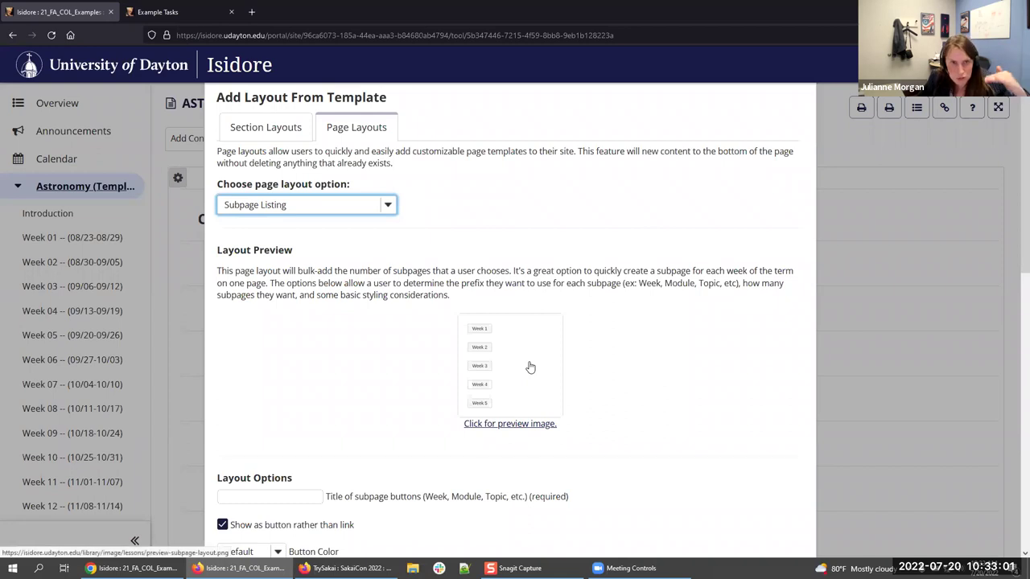
- Choose Interior Layout with Resources Section and view its full-size preview image before returning to the layout options
{"action": "left_click", "coordinate": [290, 206]}
{"action": "left_click", "coordinate": [278, 257]}
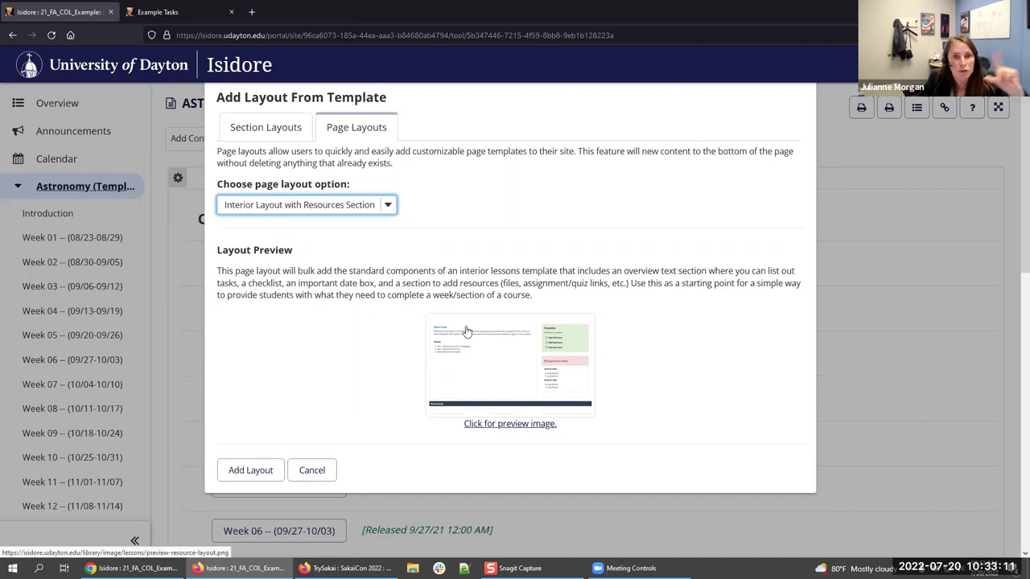
{"action": "left_click", "coordinate": [509, 424]}
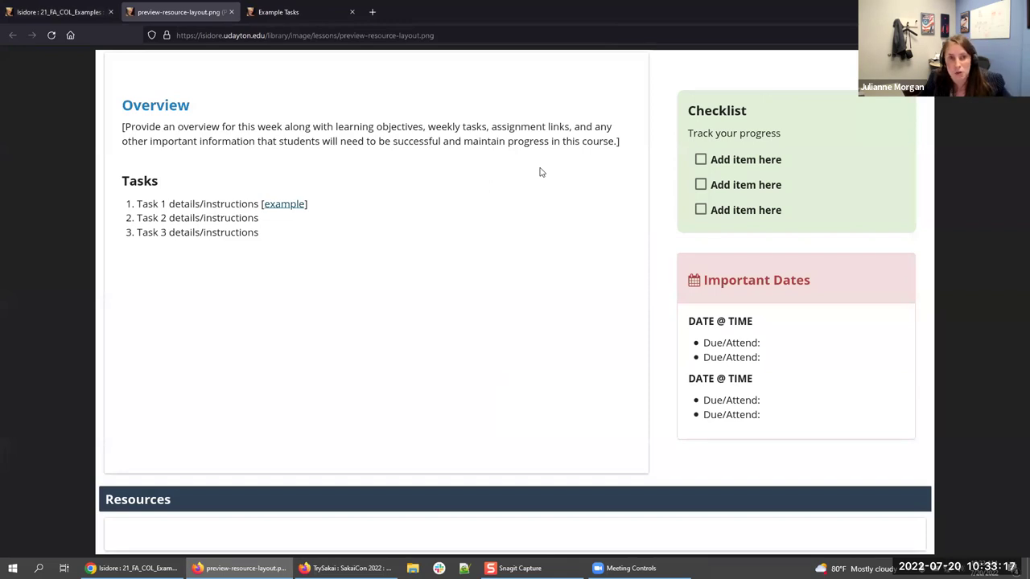
{"action": "left_click", "coordinate": [56, 11]}
- Choose Interior Layout with Task Sections and view its full-size preview image before returning to the layout options
{"action": "left_click", "coordinate": [369, 205]}
{"action": "left_click", "coordinate": [330, 278]}
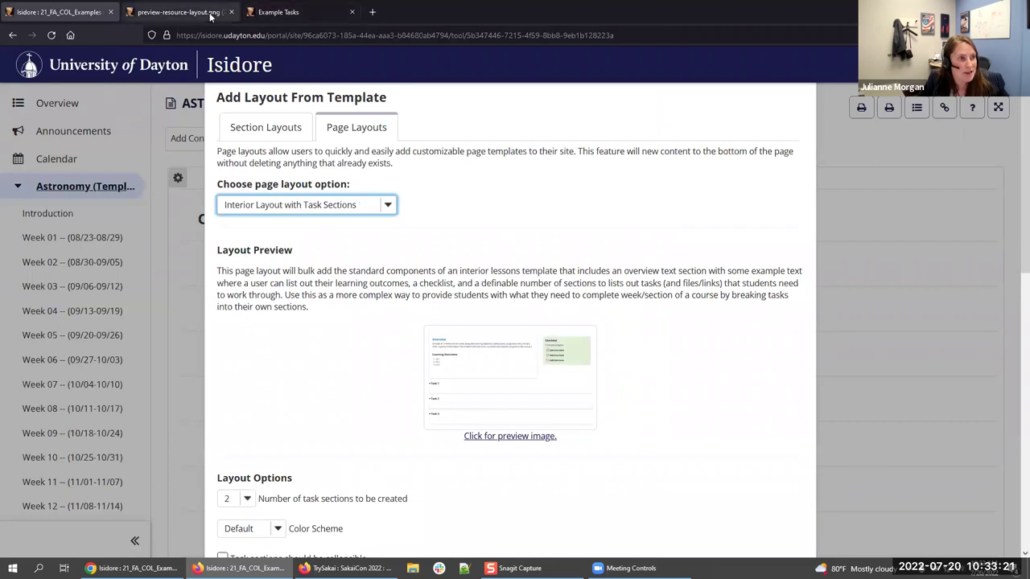
{"action": "left_click", "coordinate": [547, 436]}
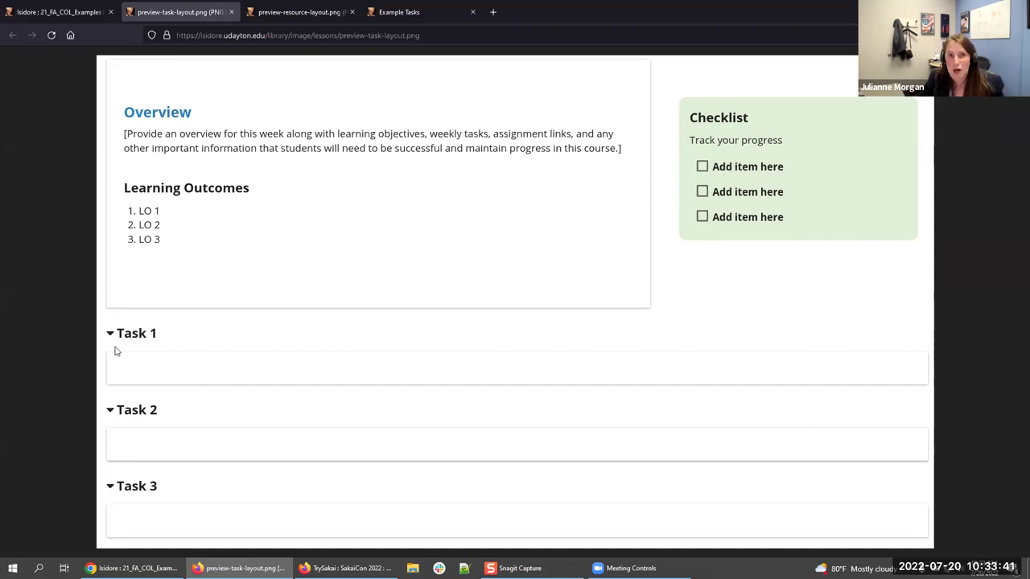
{"action": "left_click", "coordinate": [56, 11]}
- Set the task layout to 10 sections with the Green color scheme, collapsible and starting closed
{"action": "scroll", "coordinate": [392, 340], "scroll_direction": "down", "scroll_amount": 3}
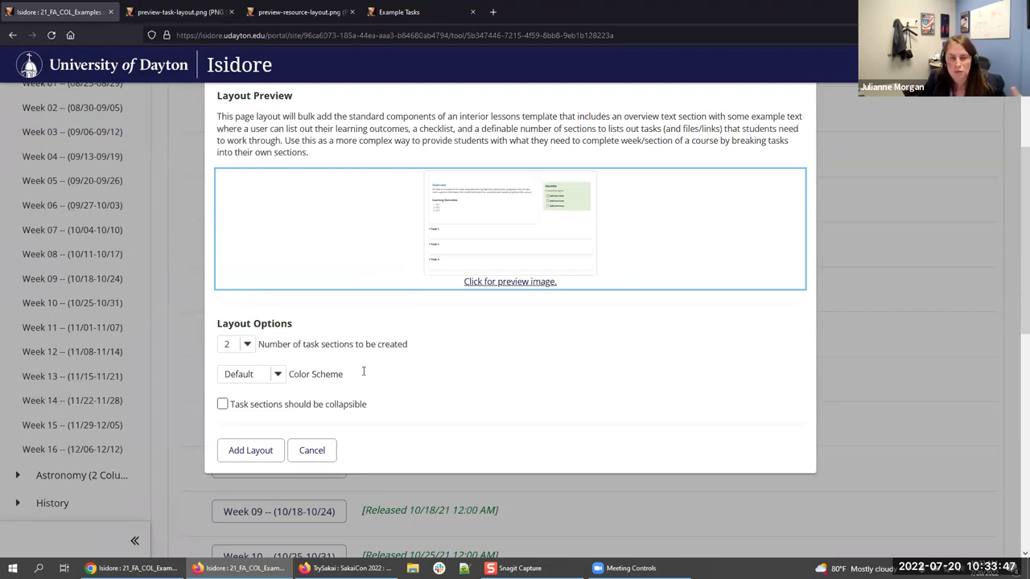
{"action": "left_click", "coordinate": [234, 348]}
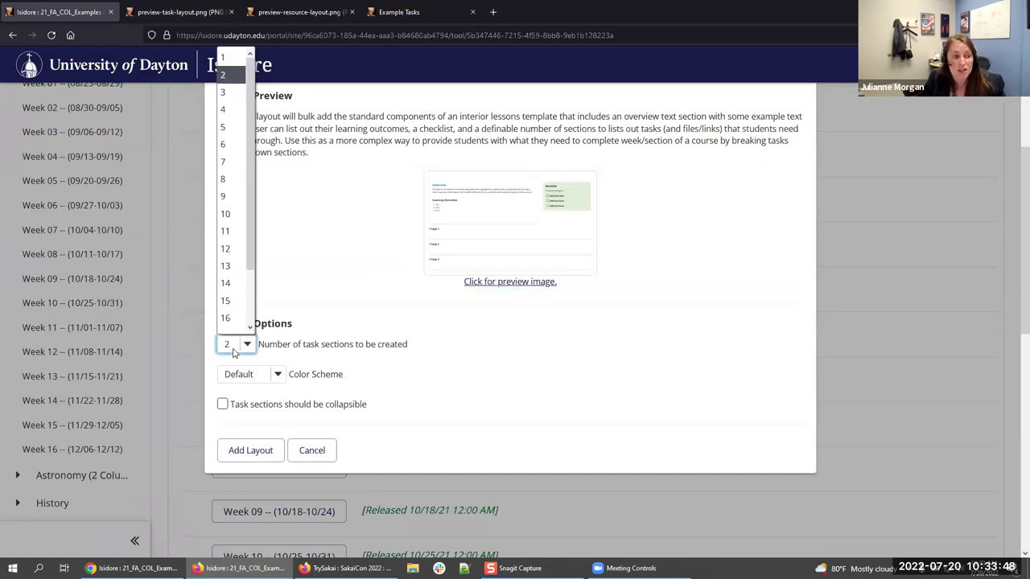
{"action": "left_click", "coordinate": [228, 213]}
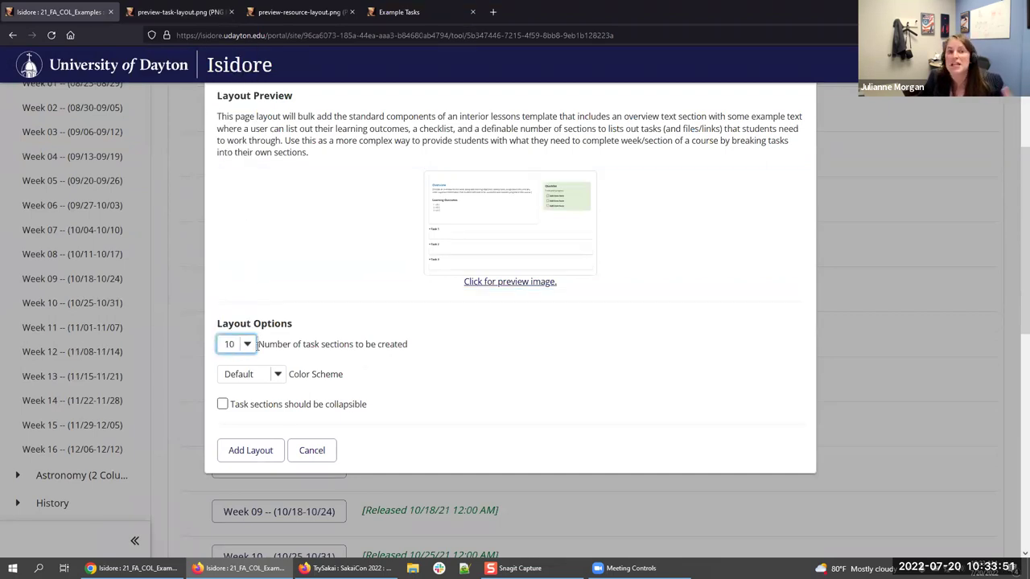
{"action": "left_click", "coordinate": [261, 375]}
{"action": "left_click", "coordinate": [241, 284]}
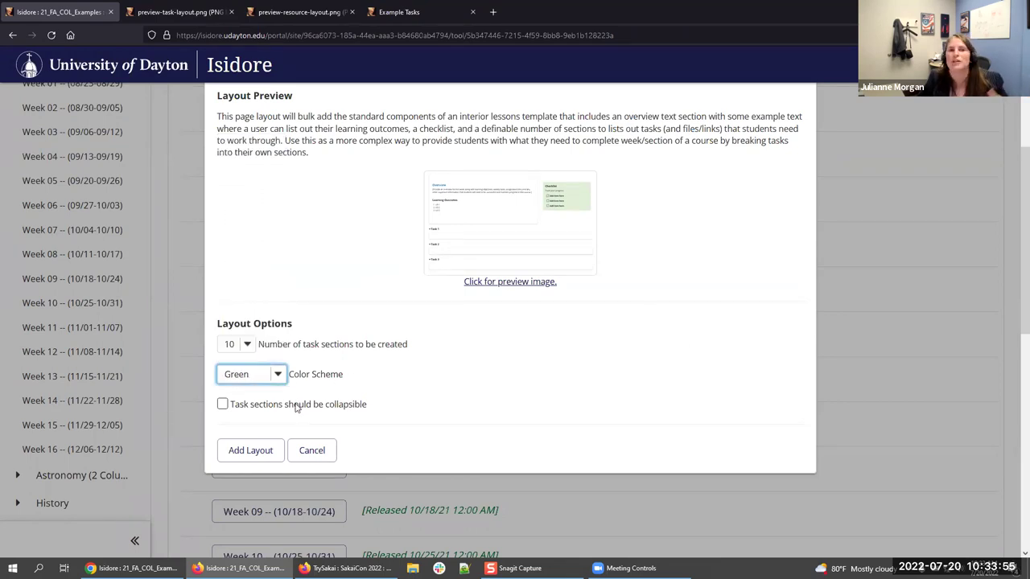
{"action": "left_click", "coordinate": [243, 408]}
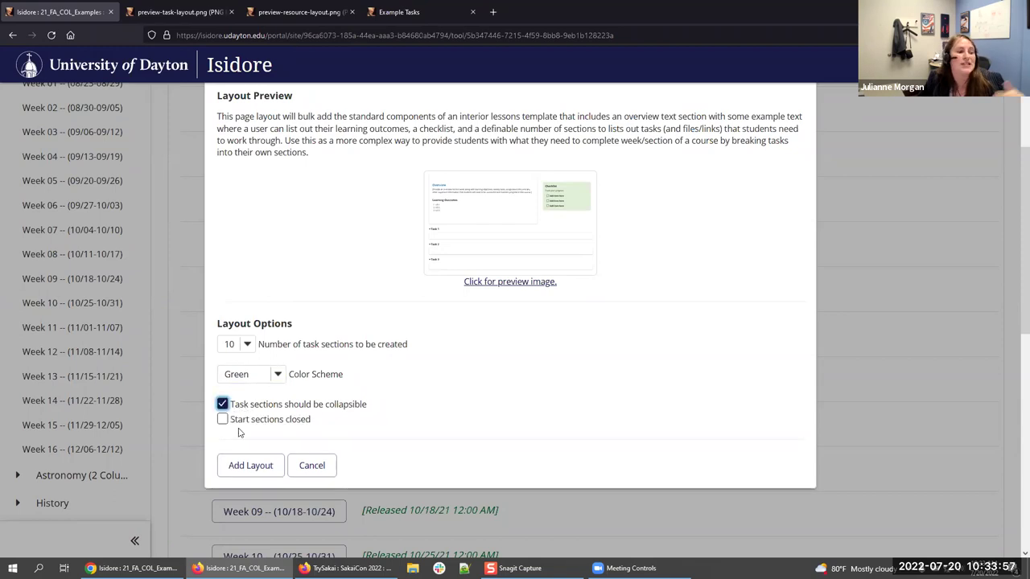
{"action": "left_click", "coordinate": [254, 420]}
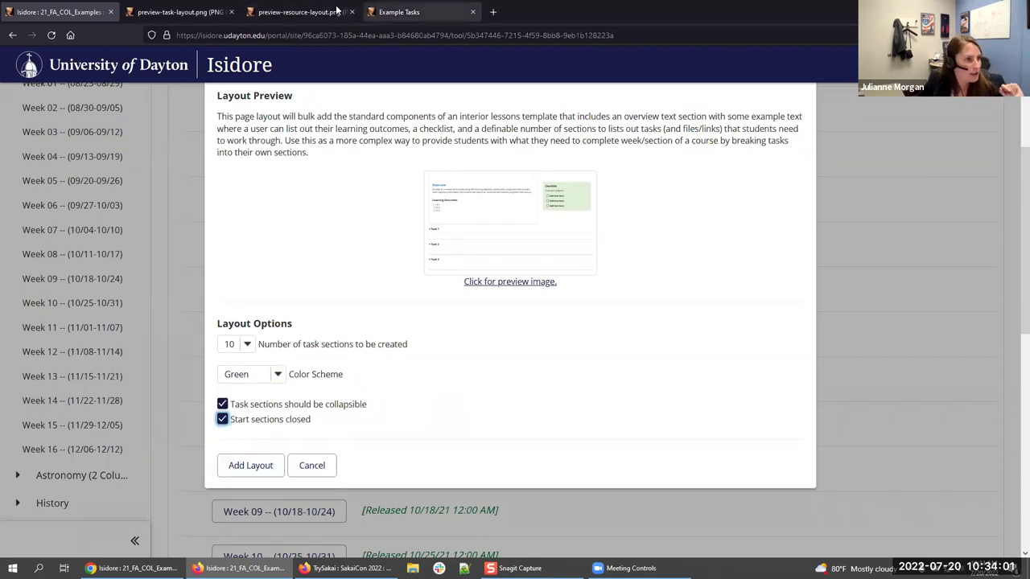
- On SakaiCon 2022's Day 2 page, try an Interior Layout with Task Sections with 16 sections, view the color schemes, and discard the layout
{"action": "left_click", "coordinate": [347, 568]}
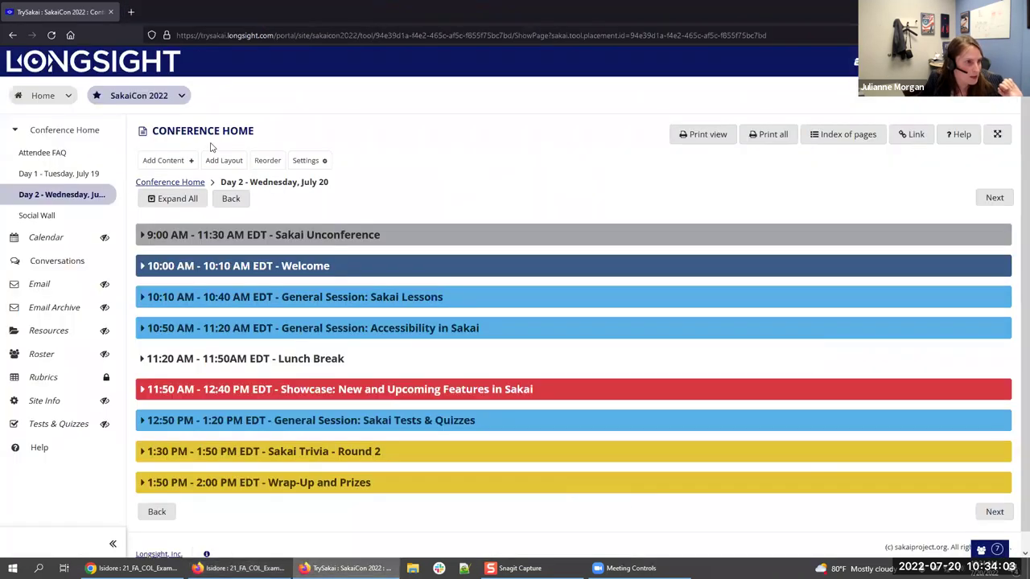
{"action": "left_click", "coordinate": [225, 161]}
{"action": "left_click", "coordinate": [333, 138]}
{"action": "left_click", "coordinate": [301, 201]}
{"action": "left_click", "coordinate": [303, 260]}
{"action": "scroll", "coordinate": [270, 433], "scroll_direction": "down", "scroll_amount": 1}
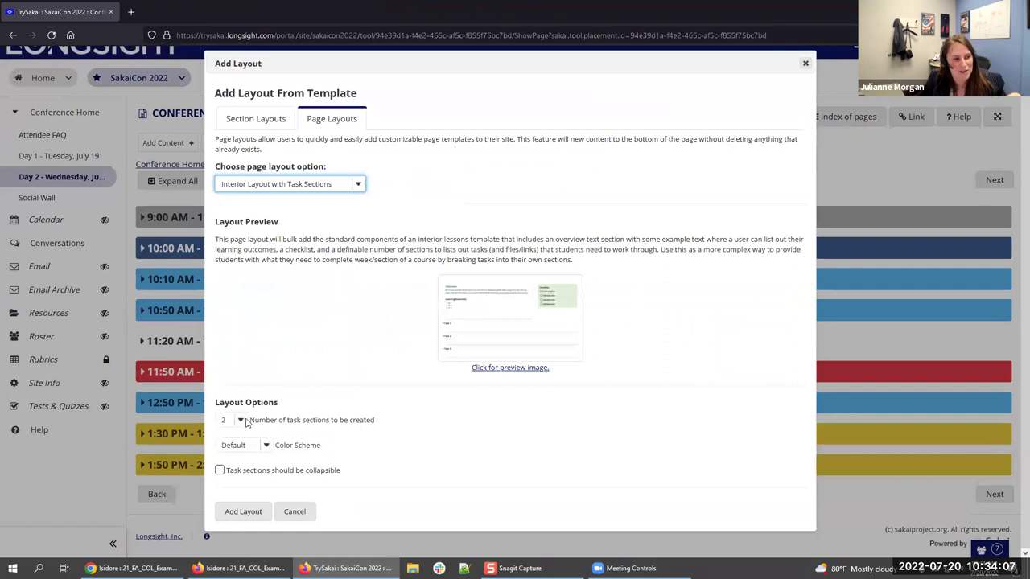
{"action": "left_click", "coordinate": [235, 420]}
{"action": "left_click", "coordinate": [227, 350]}
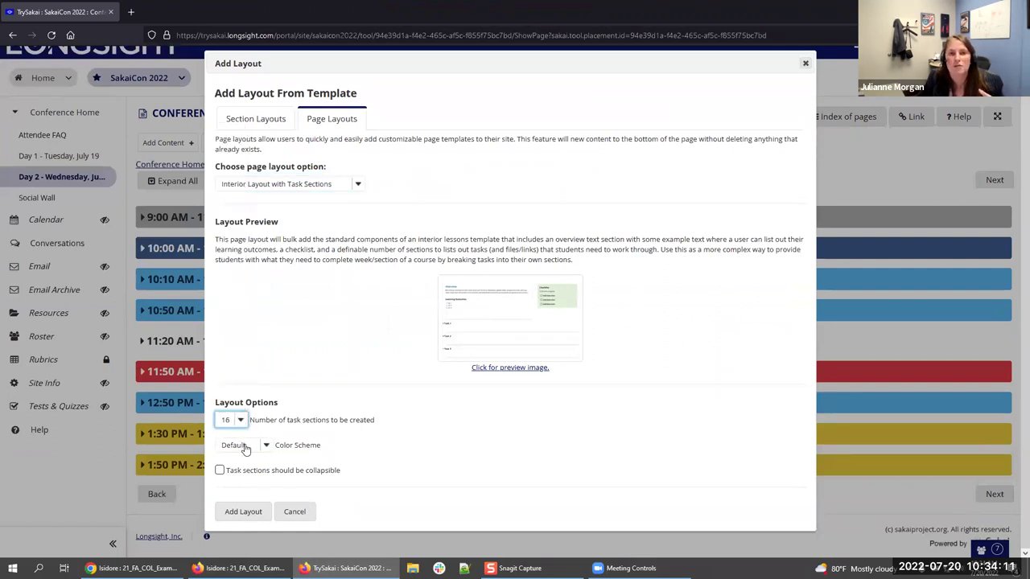
{"action": "left_click", "coordinate": [244, 447]}
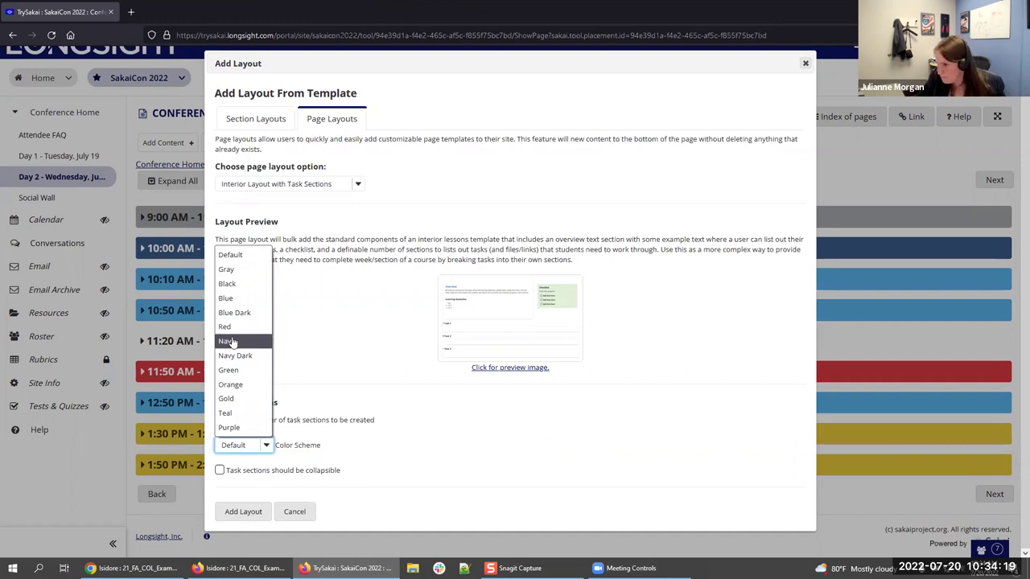
{"action": "left_click", "coordinate": [1013, 464]}
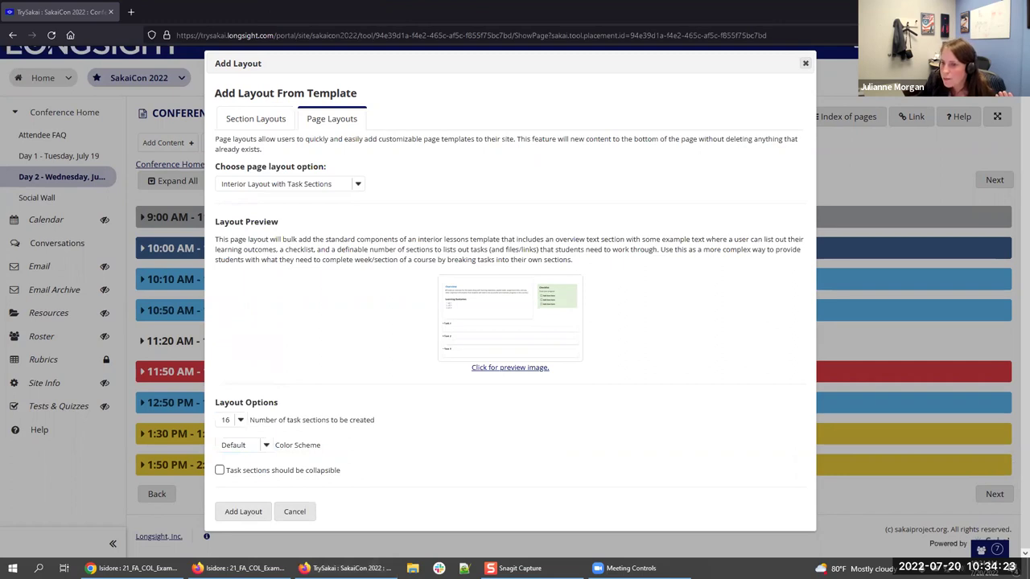
{"action": "left_click", "coordinate": [805, 63]}
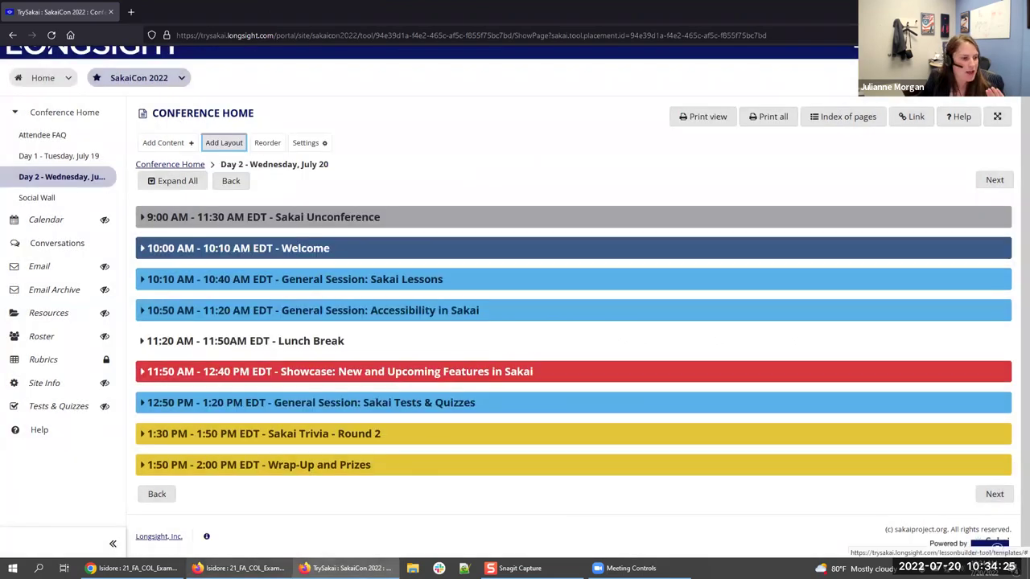
- Return to Isidore, discard the pending page layout on the Astronomy landing page, and open the AYA DUP site
{"action": "left_click", "coordinate": [241, 567]}
{"action": "scroll", "coordinate": [271, 448], "scroll_direction": "up", "scroll_amount": 3}
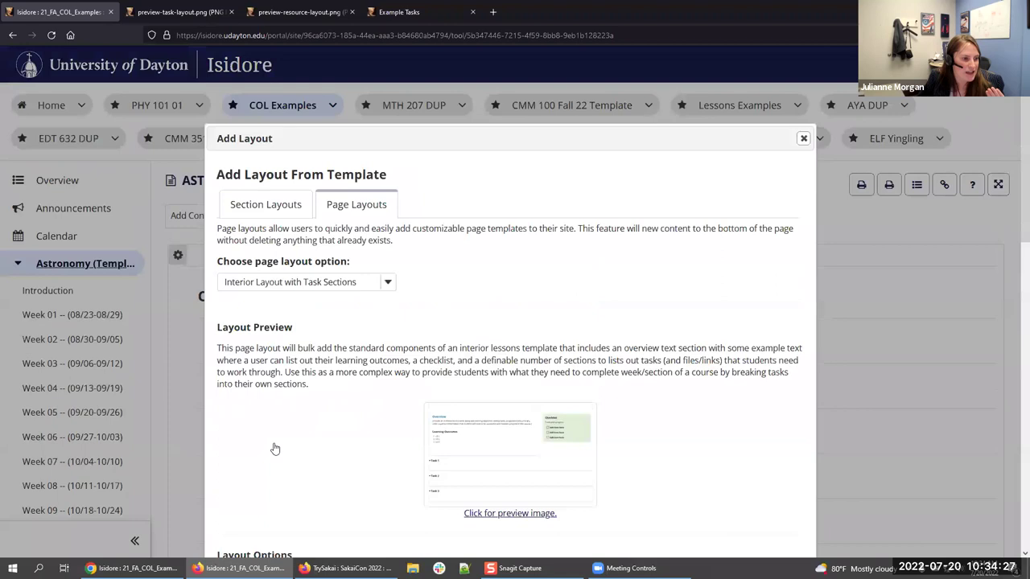
{"action": "scroll", "coordinate": [334, 476], "scroll_direction": "down", "scroll_amount": 4}
{"action": "left_click", "coordinate": [330, 386]}
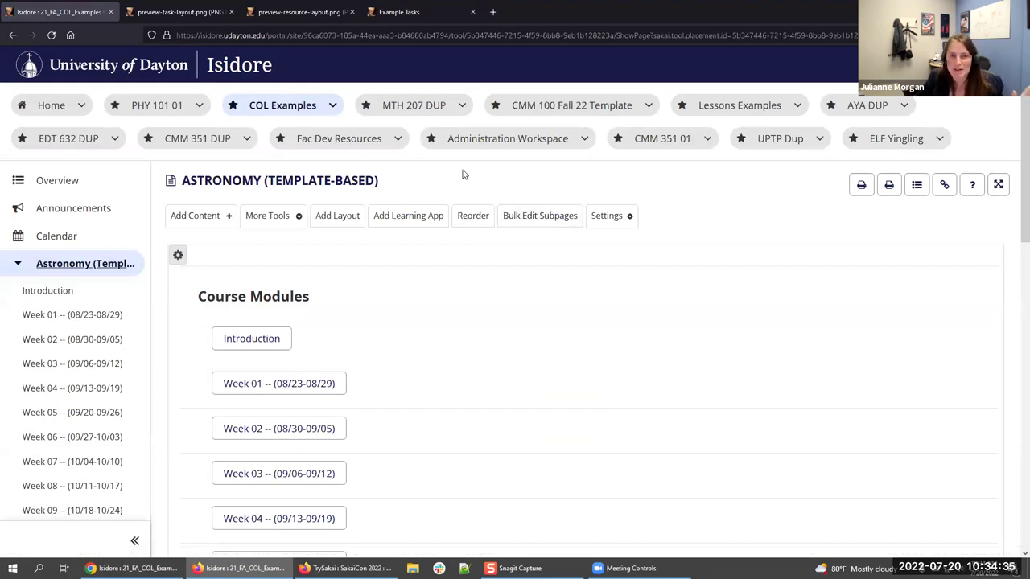
{"action": "left_click", "coordinate": [867, 105]}
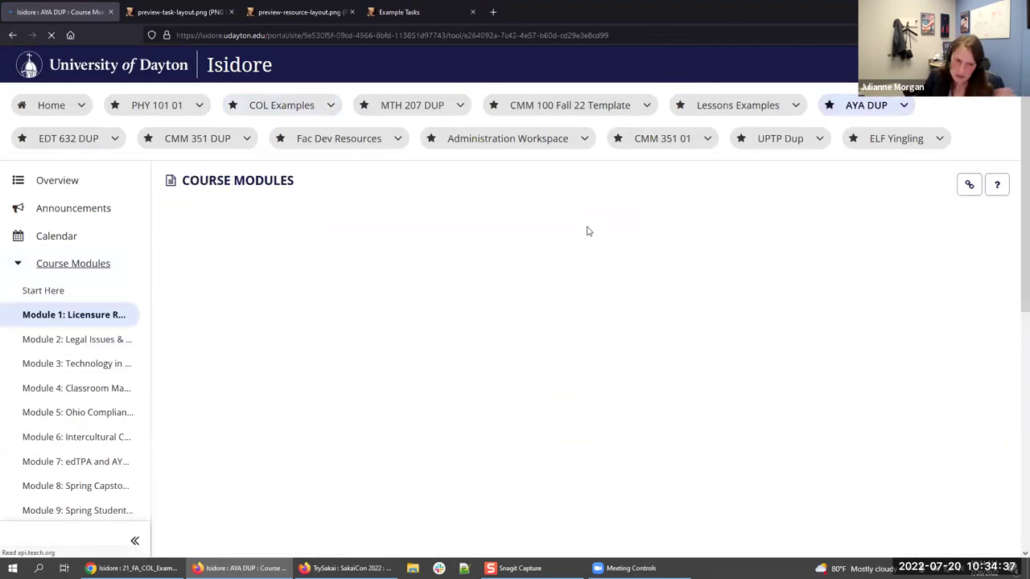
- Expand the Licensure Presentations section in Module 1, view its column settings and heading color schemes, and cancel without changes
{"action": "scroll", "coordinate": [555, 245], "scroll_direction": "down", "scroll_amount": 2}
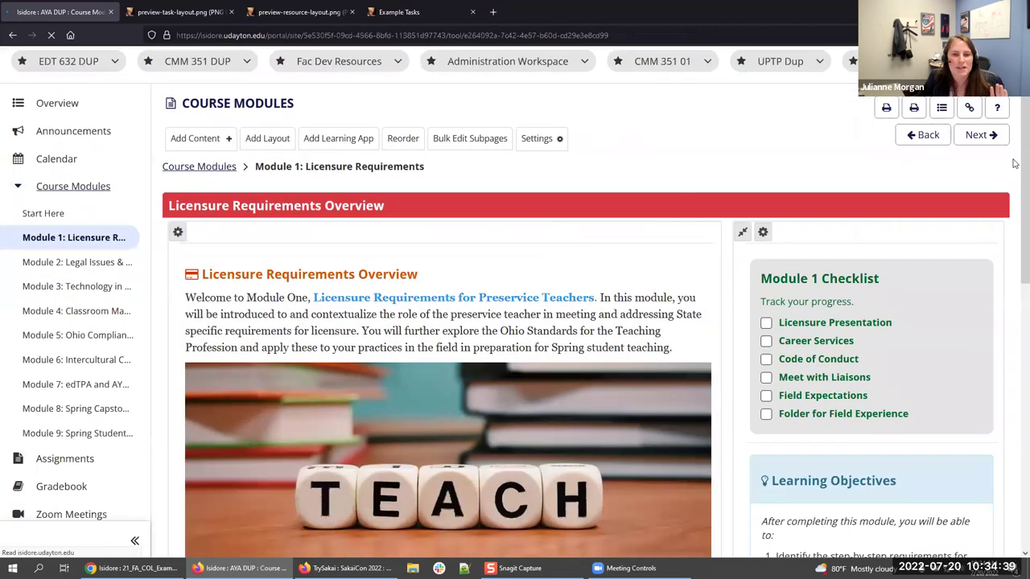
{"action": "scroll", "coordinate": [1014, 198], "scroll_direction": "down", "scroll_amount": 1}
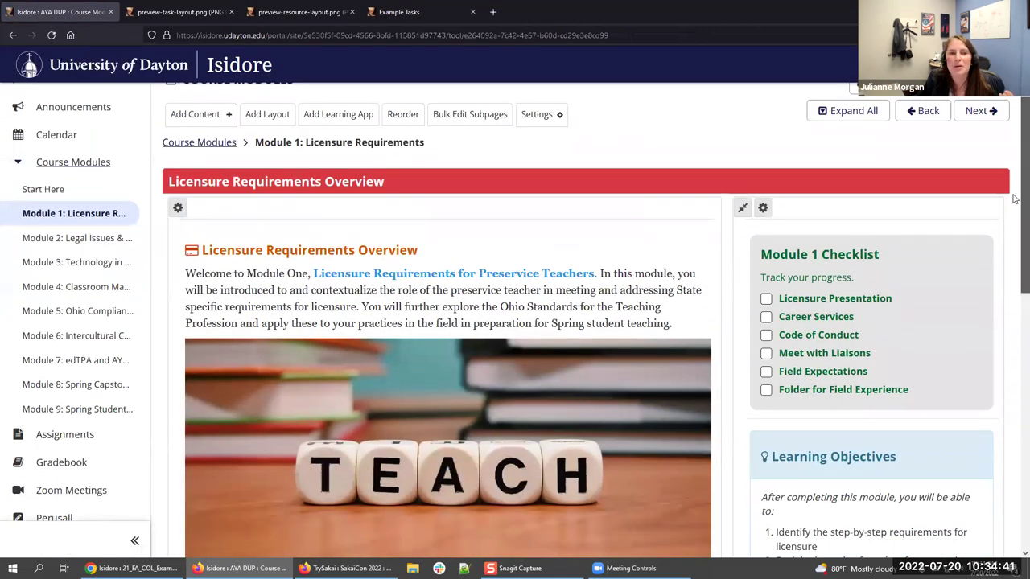
{"action": "scroll", "coordinate": [1015, 215], "scroll_direction": "down", "scroll_amount": 1}
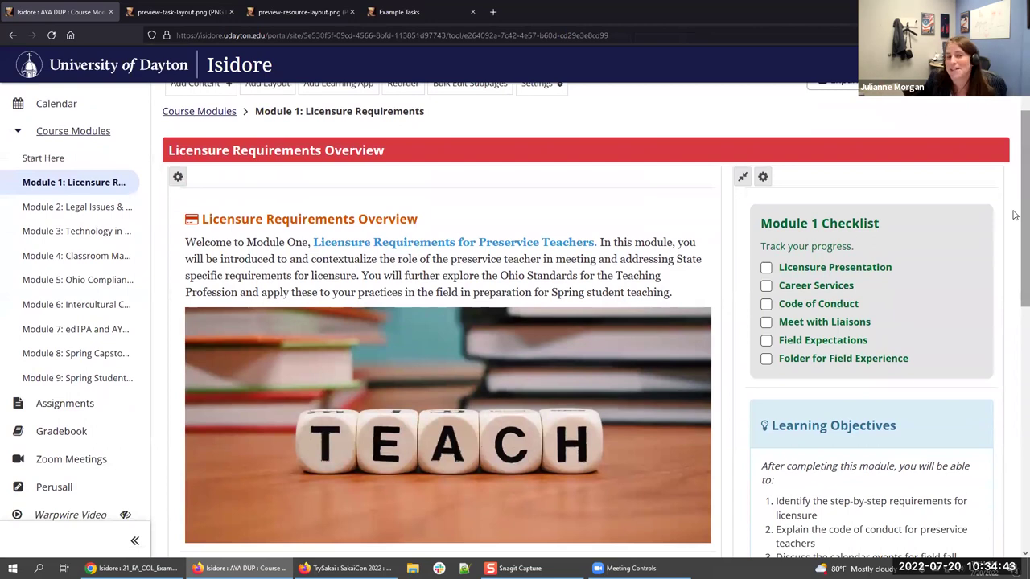
{"action": "left_click_drag", "start_coordinate": [1015, 216], "coordinate": [1002, 476]}
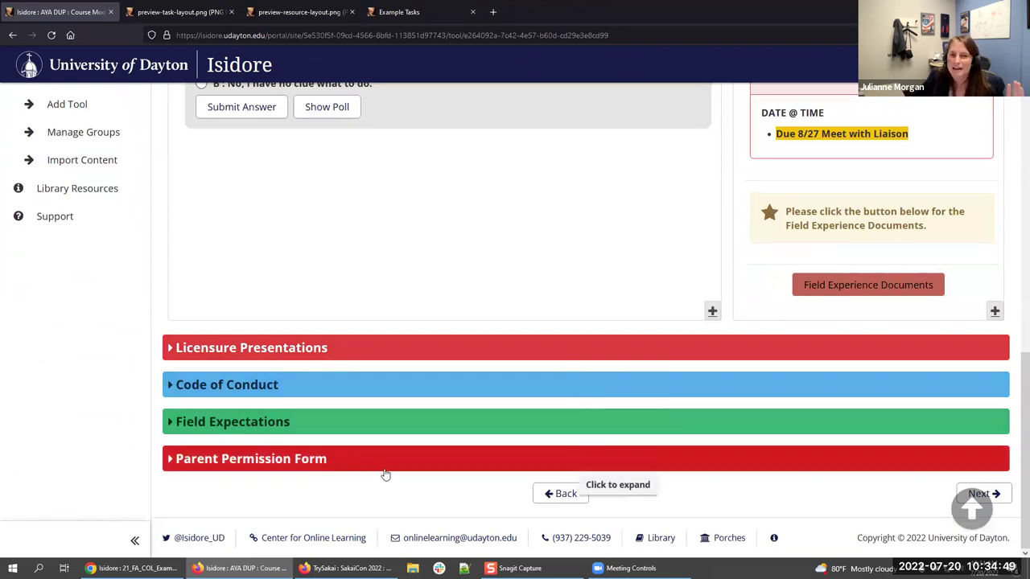
{"action": "left_click", "coordinate": [342, 347]}
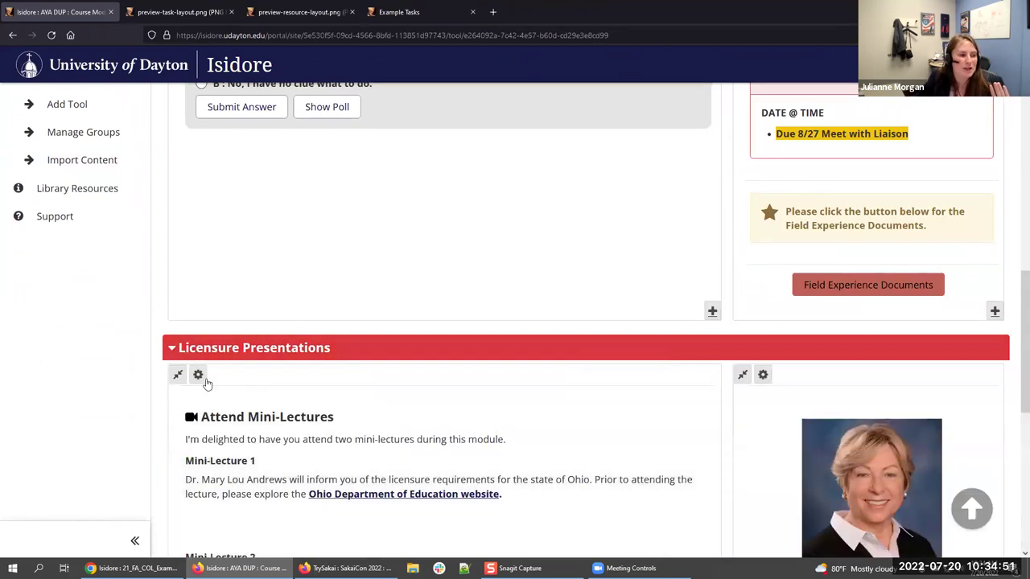
{"action": "left_click", "coordinate": [197, 375]}
{"action": "left_click", "coordinate": [398, 372]}
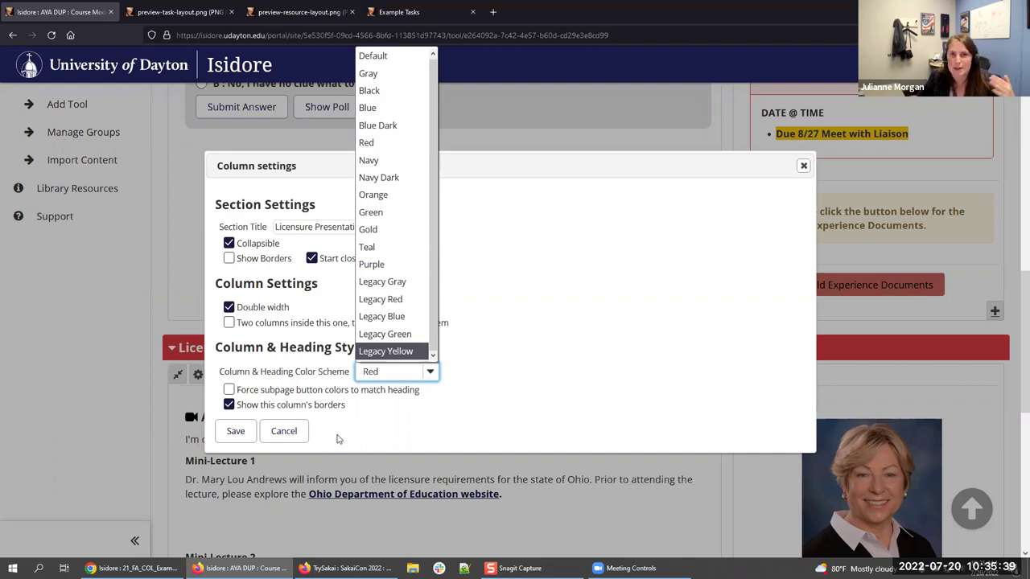
{"action": "left_click", "coordinate": [291, 434]}
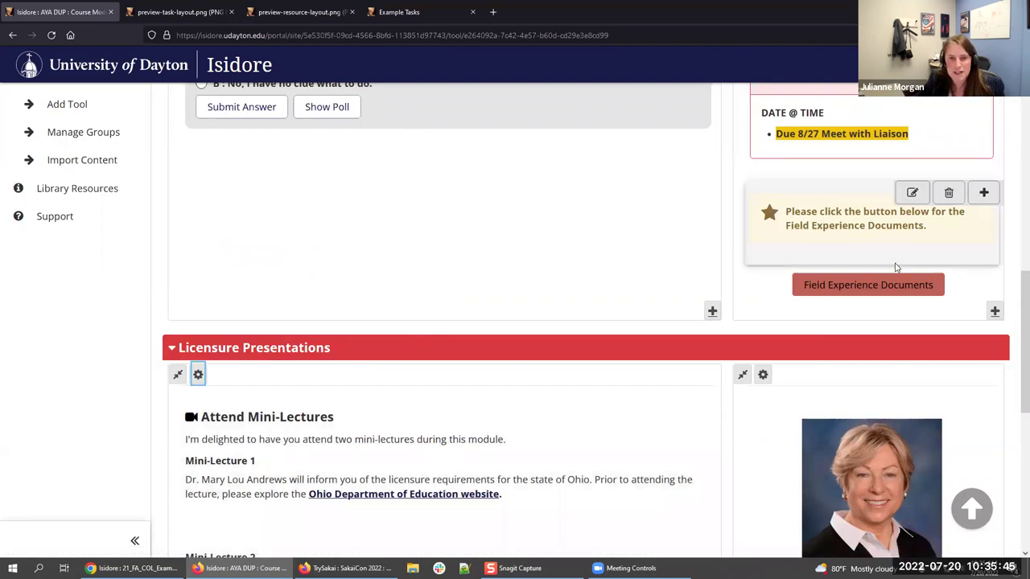
- Filter the site list by "aya" and open the AYA Seminar 2022-2023 site
{"action": "scroll", "coordinate": [895, 268], "scroll_direction": "up", "scroll_amount": 5}
{"action": "scroll", "coordinate": [895, 268], "scroll_direction": "up", "scroll_amount": 4}
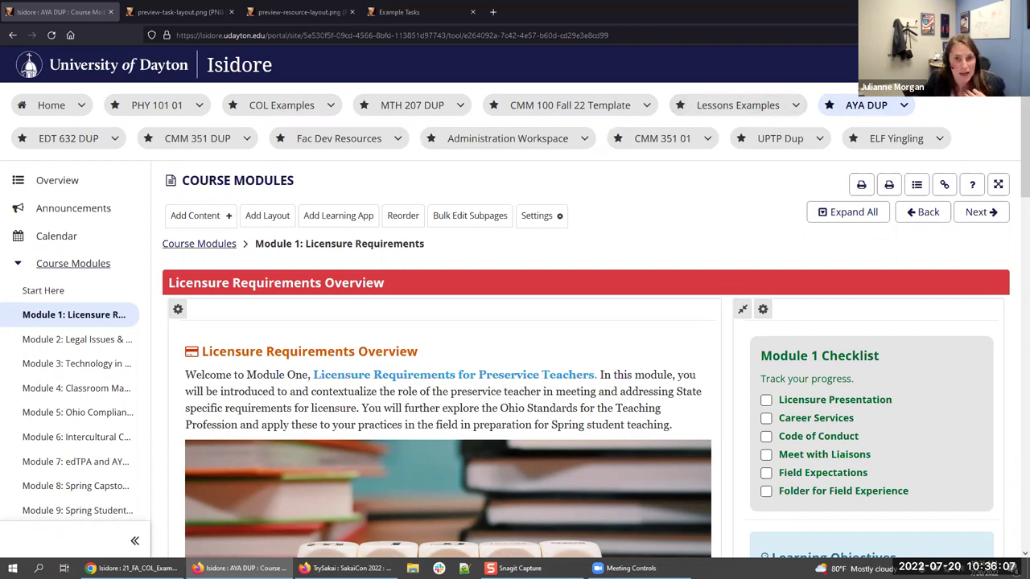
{"action": "left_click", "coordinate": [909, 65]}
{"action": "type", "text": "aya"}
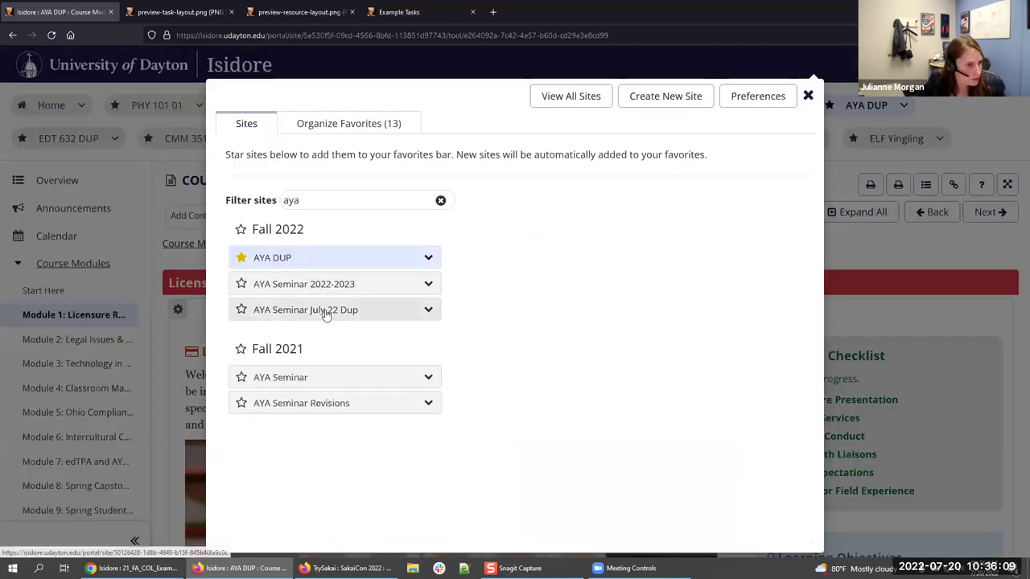
{"action": "left_click", "coordinate": [313, 290]}
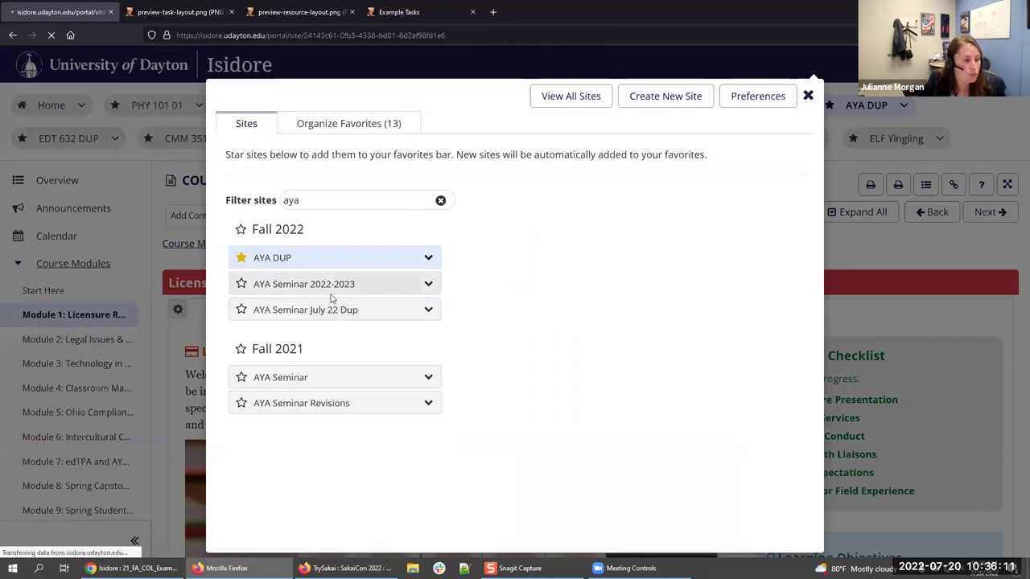
- Expand the site's Course Modules entry and open its main page
{"action": "scroll", "coordinate": [185, 229], "scroll_direction": "down", "scroll_amount": 4}
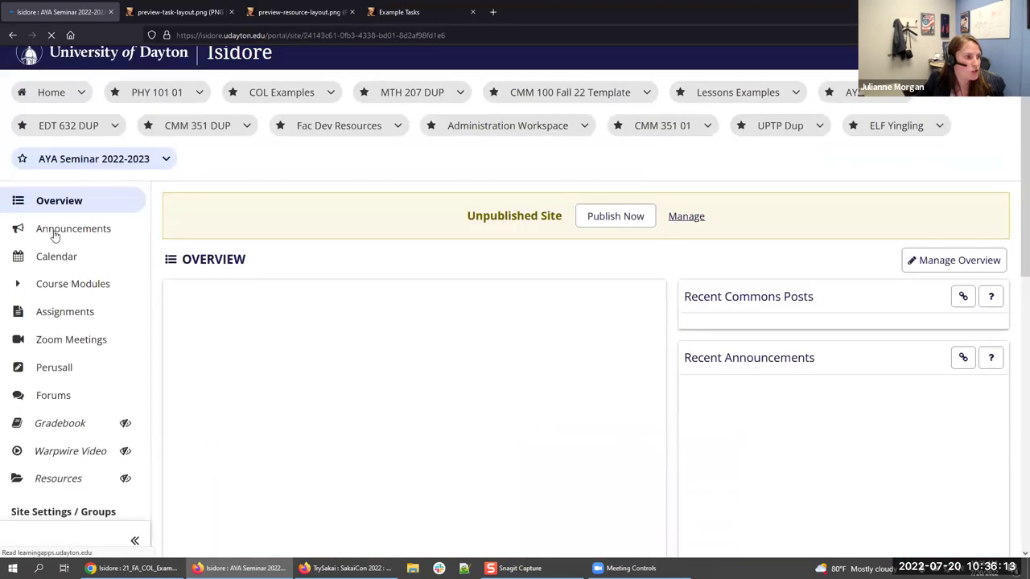
{"action": "left_click", "coordinate": [68, 286]}
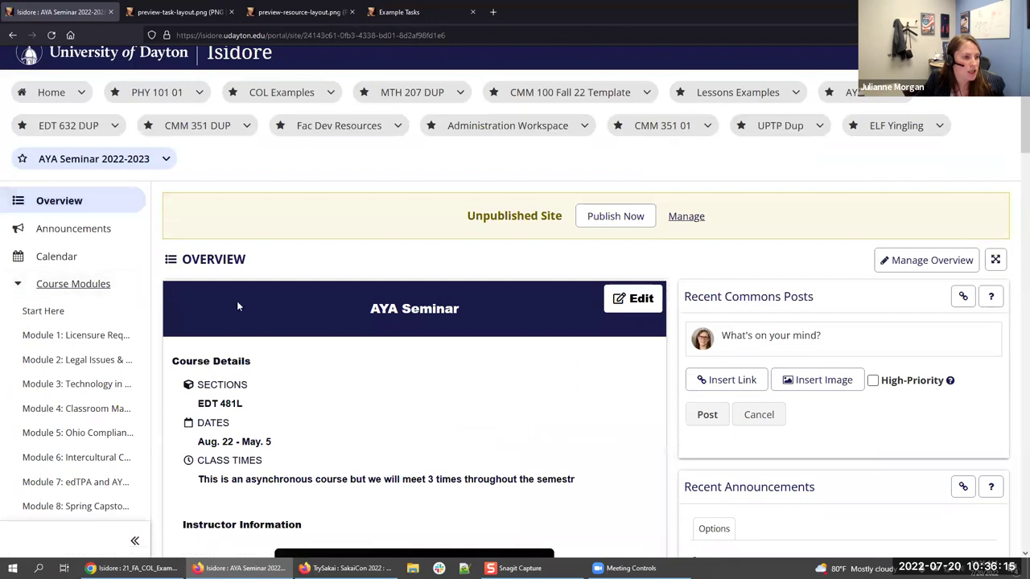
{"action": "left_click", "coordinate": [42, 287]}
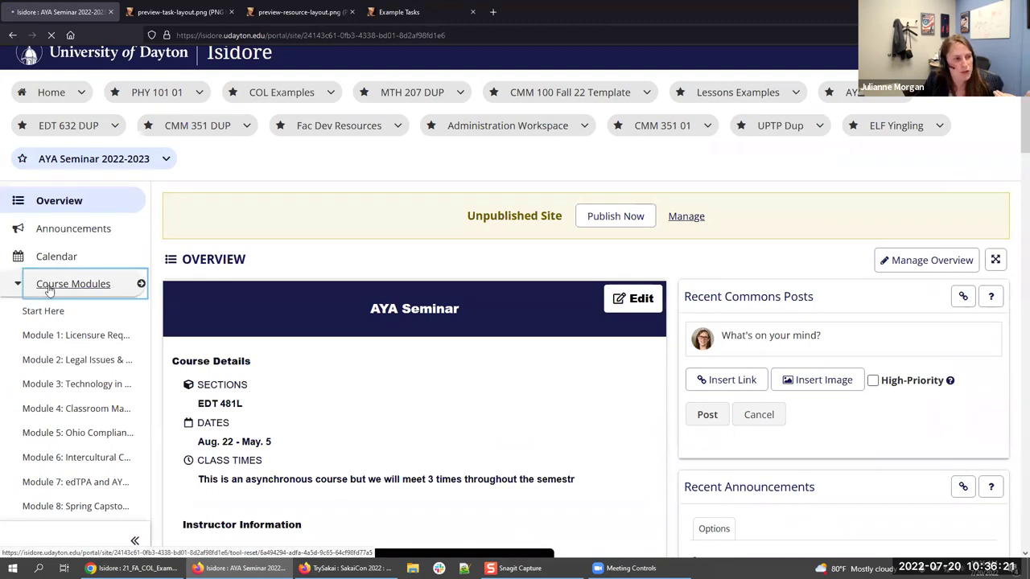
- Examine how the welcome text's navy and red color code applies to the module headings and buttons, including Module 1's highlighted heading
{"action": "scroll", "coordinate": [451, 262], "scroll_direction": "down", "scroll_amount": 5}
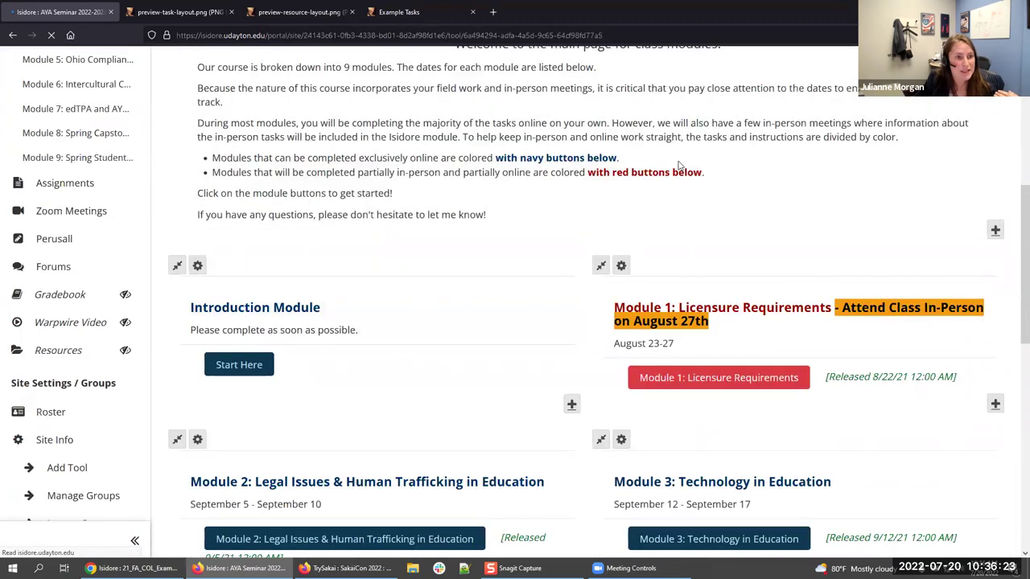
{"action": "left_click_drag", "start_coordinate": [705, 172], "coordinate": [498, 158]}
{"action": "left_click", "coordinate": [499, 161]}
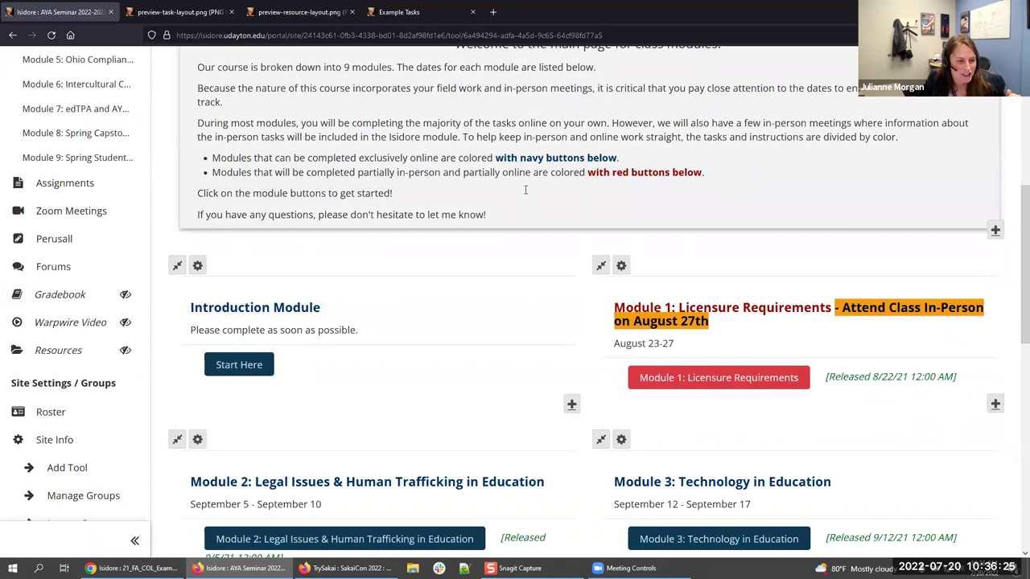
{"action": "scroll", "coordinate": [735, 299], "scroll_direction": "down", "scroll_amount": 3}
{"action": "scroll", "coordinate": [735, 298], "scroll_direction": "up", "scroll_amount": 2}
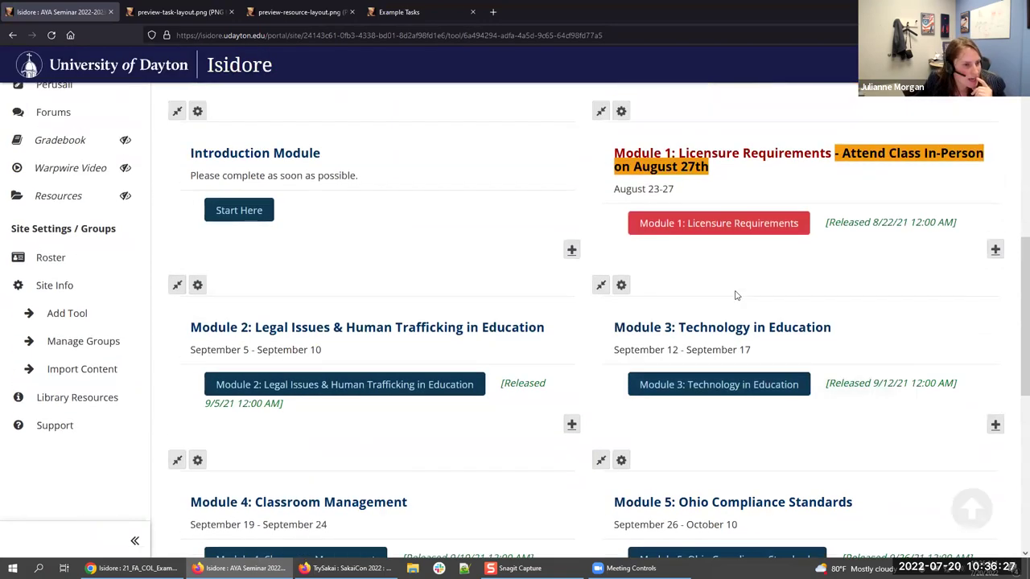
{"action": "scroll", "coordinate": [735, 293], "scroll_direction": "up", "scroll_amount": 2}
{"action": "scroll", "coordinate": [395, 321], "scroll_direction": "down", "scroll_amount": 3}
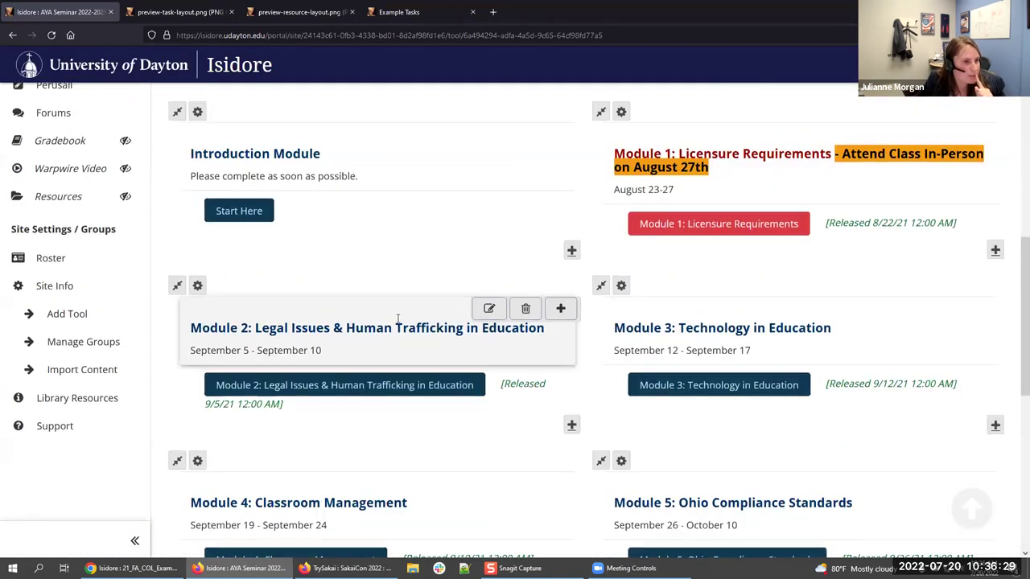
{"action": "scroll", "coordinate": [641, 362], "scroll_direction": "up", "scroll_amount": 4}
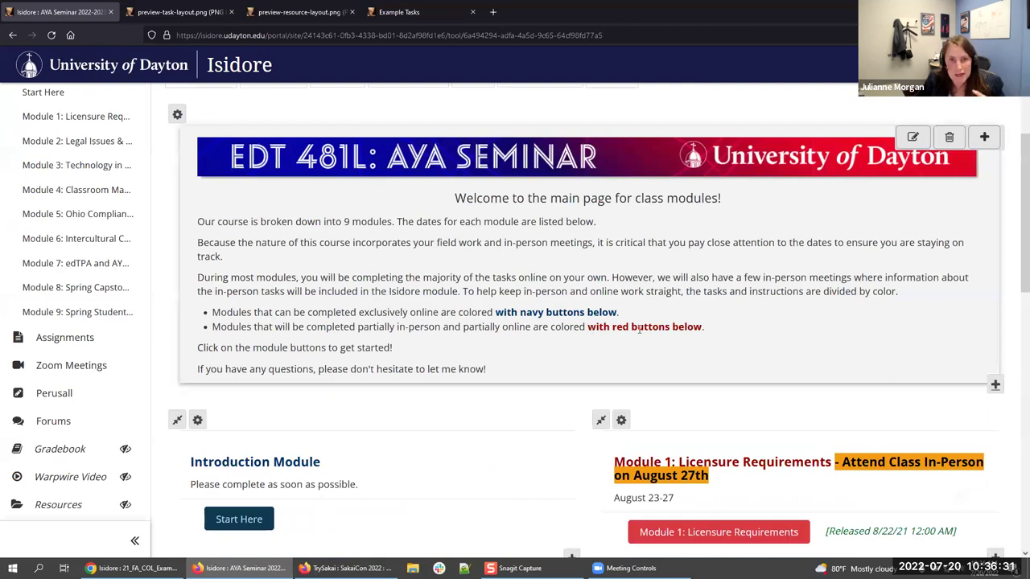
{"action": "scroll", "coordinate": [642, 329], "scroll_direction": "down", "scroll_amount": 3}
{"action": "scroll", "coordinate": [733, 298], "scroll_direction": "up", "scroll_amount": 2}
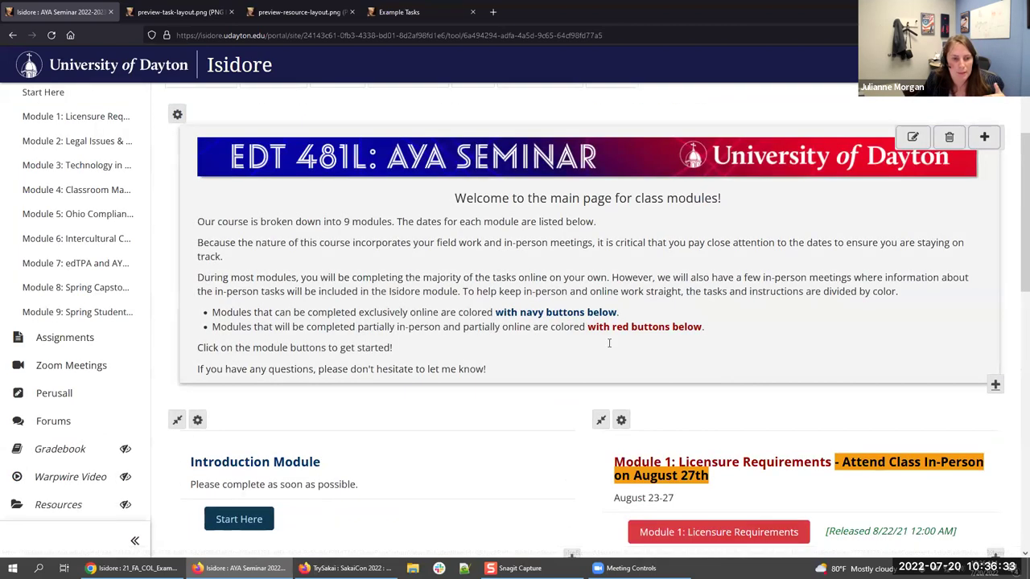
{"action": "scroll", "coordinate": [719, 429], "scroll_direction": "down", "scroll_amount": 1}
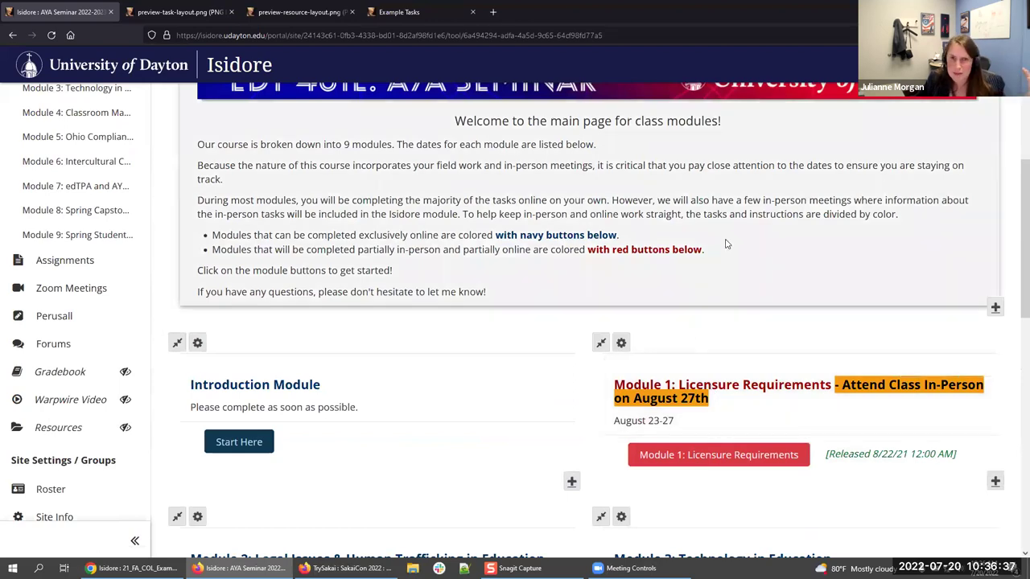
{"action": "scroll", "coordinate": [683, 274], "scroll_direction": "down", "scroll_amount": 2}
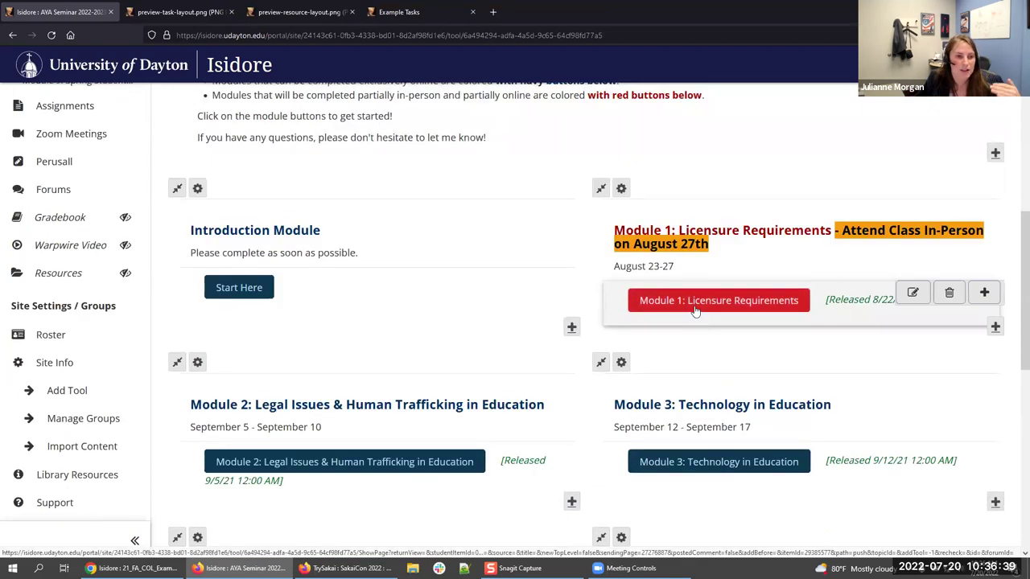
{"action": "scroll", "coordinate": [696, 309], "scroll_direction": "down", "scroll_amount": 1}
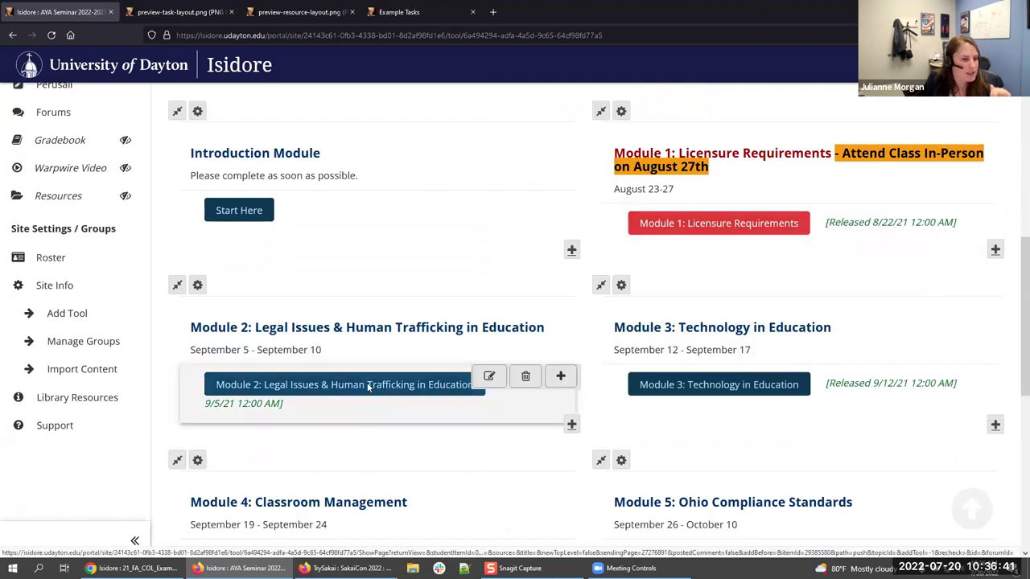
{"action": "scroll", "coordinate": [719, 395], "scroll_direction": "down", "scroll_amount": 2}
{"action": "scroll", "coordinate": [718, 394], "scroll_direction": "up", "scroll_amount": 2}
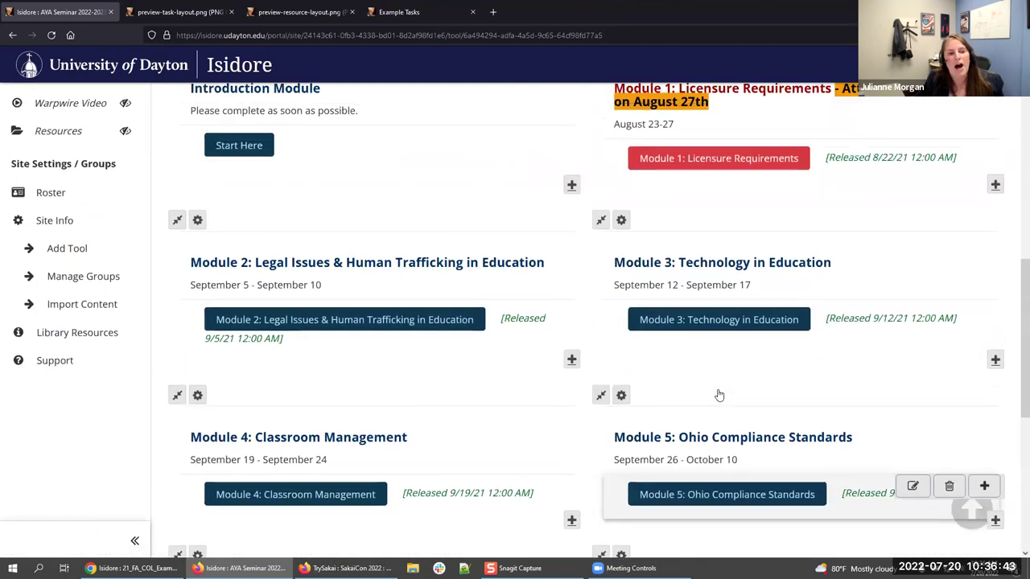
{"action": "scroll", "coordinate": [716, 386], "scroll_direction": "up", "scroll_amount": 2}
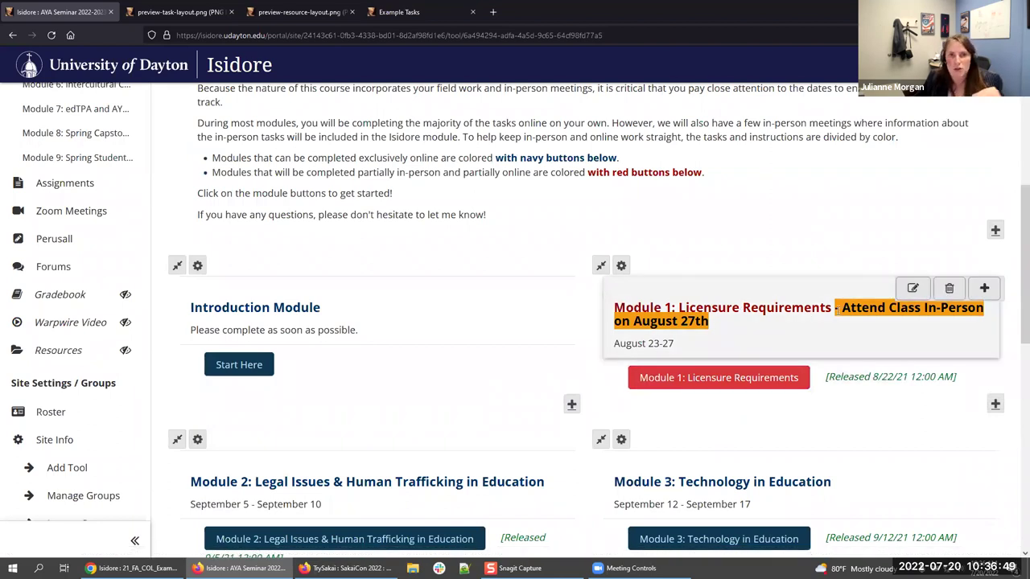
{"action": "left_click_drag", "start_coordinate": [836, 312], "coordinate": [829, 308]}
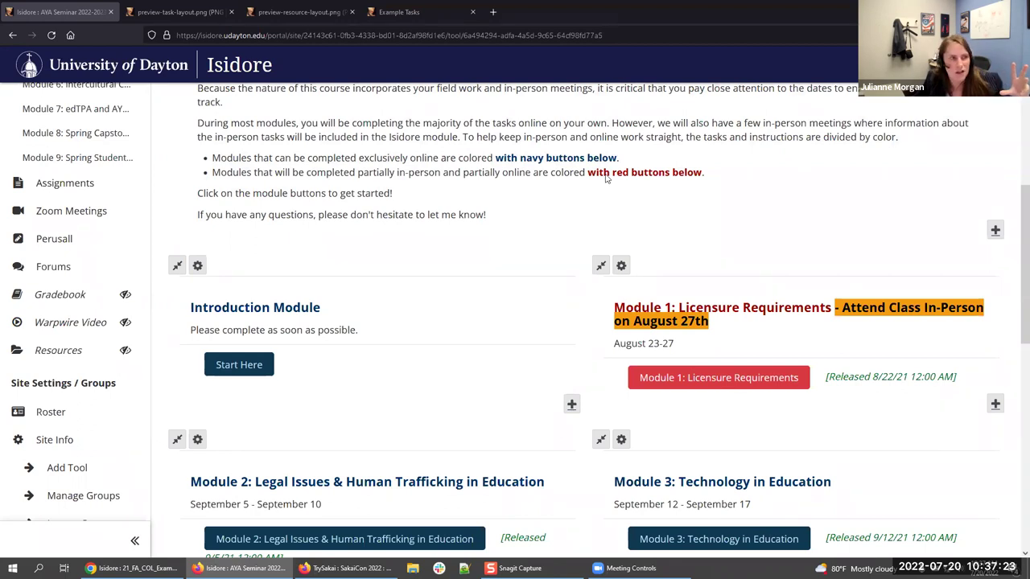
- Switch to SakaiCon 2022's Day 2 page and expand the Accessibility in Sakai and Sakai Lessons sessions to view their content
{"action": "left_click", "coordinate": [346, 568]}
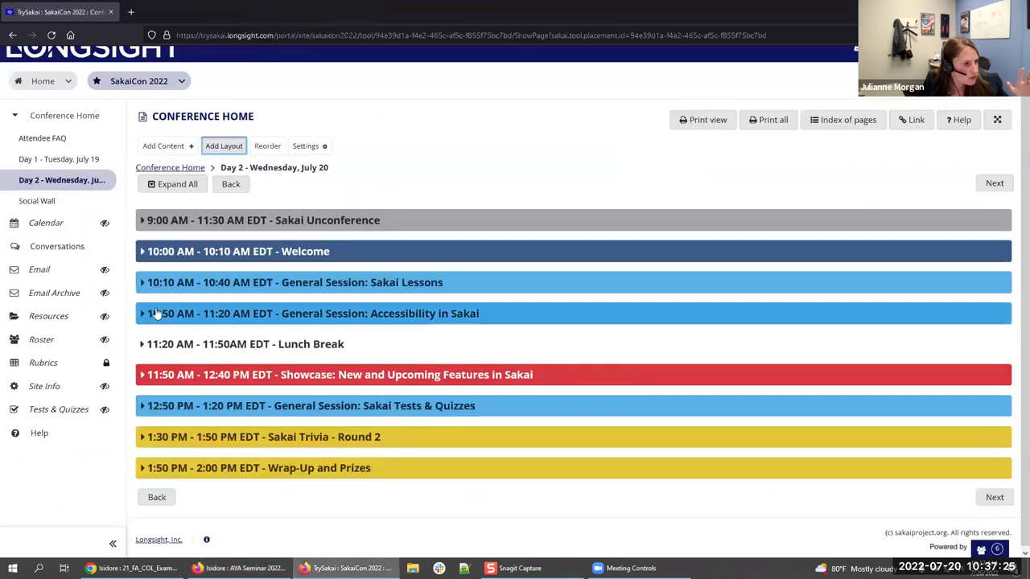
{"action": "scroll", "coordinate": [338, 366], "scroll_direction": "up", "scroll_amount": 1}
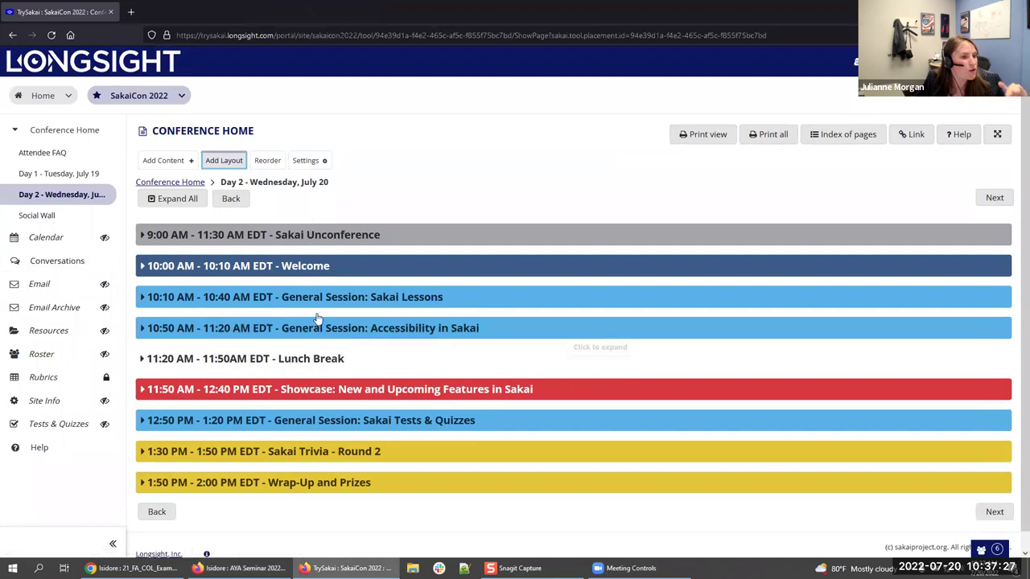
{"action": "left_click", "coordinate": [592, 329]}
{"action": "scroll", "coordinate": [294, 161], "scroll_direction": "down", "scroll_amount": 3}
{"action": "scroll", "coordinate": [295, 161], "scroll_direction": "up", "scroll_amount": 3}
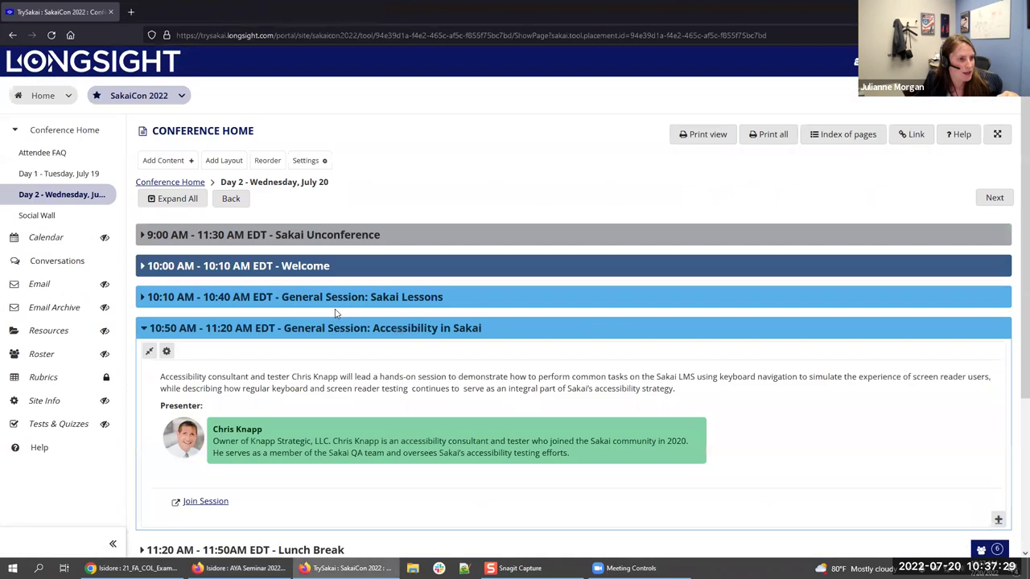
{"action": "left_click", "coordinate": [337, 298]}
{"action": "scroll", "coordinate": [203, 341], "scroll_direction": "down", "scroll_amount": 3}
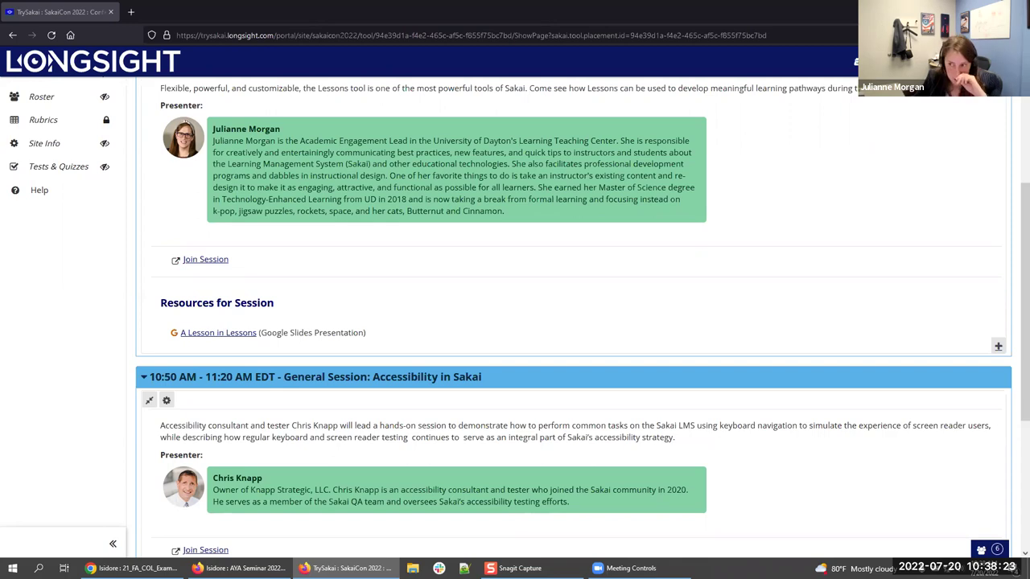
{"action": "left_click", "coordinate": [165, 376]}
- Return to Isidore's AYA Seminar site, open Module 2: Legal Issues & Human Trafficking in Education, and view its collapsible online task sections
{"action": "key", "text": "alt+Tab"}
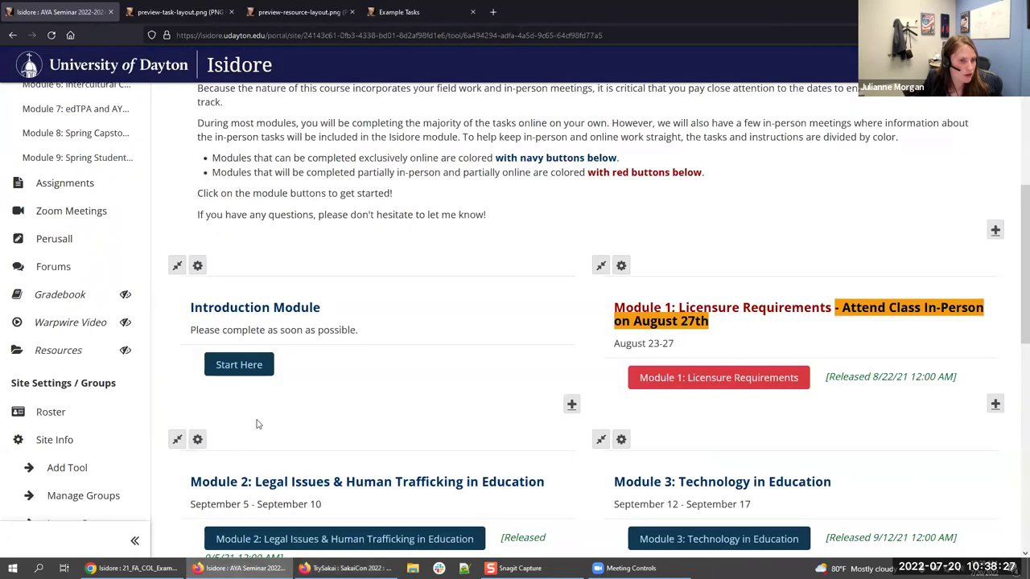
{"action": "scroll", "coordinate": [231, 383], "scroll_direction": "up", "scroll_amount": 5}
{"action": "scroll", "coordinate": [792, 455], "scroll_direction": "down", "scroll_amount": 4}
{"action": "scroll", "coordinate": [792, 455], "scroll_direction": "down", "scroll_amount": 2}
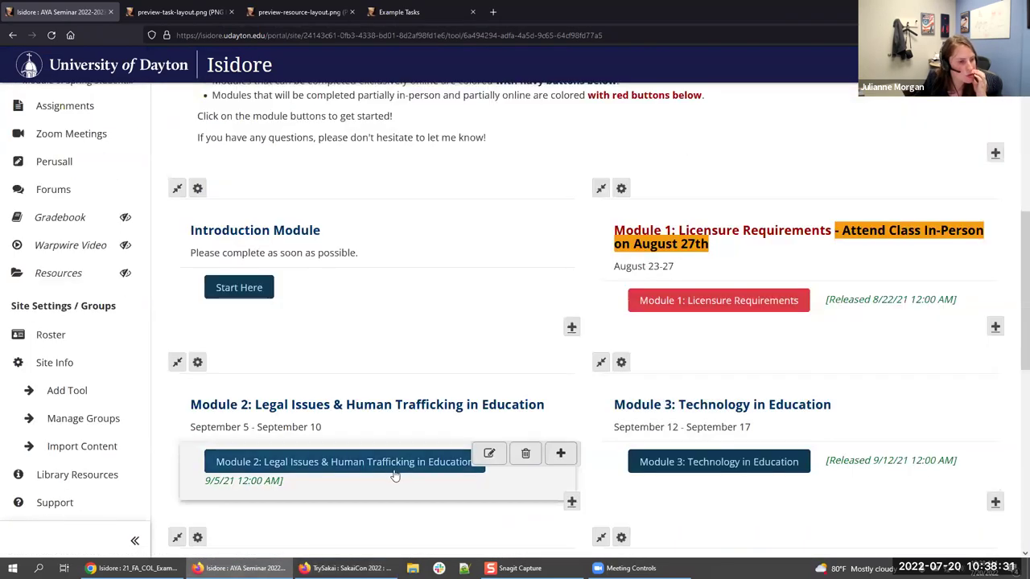
{"action": "left_click", "coordinate": [392, 471]}
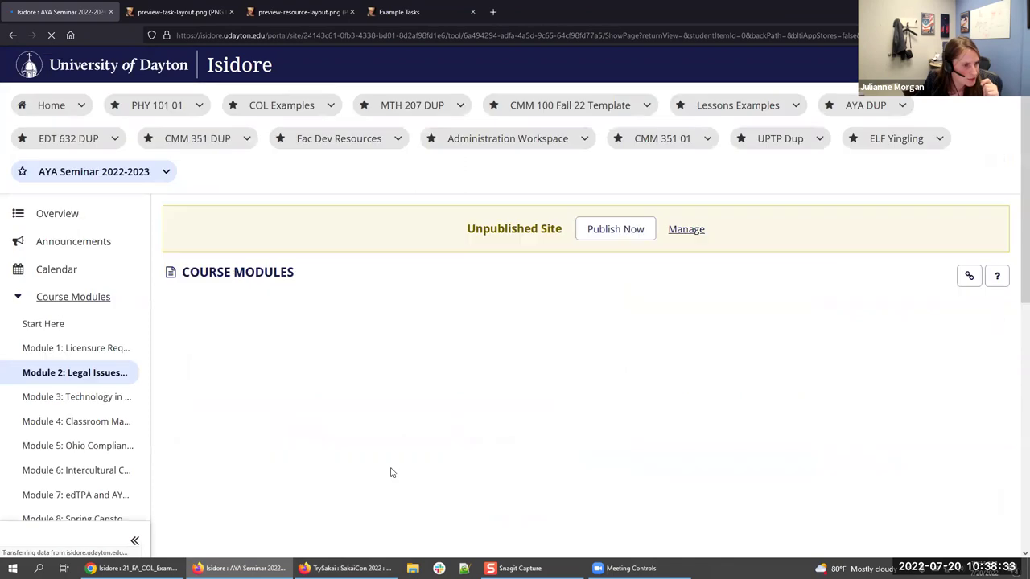
{"action": "scroll", "coordinate": [391, 473], "scroll_direction": "down", "scroll_amount": 3}
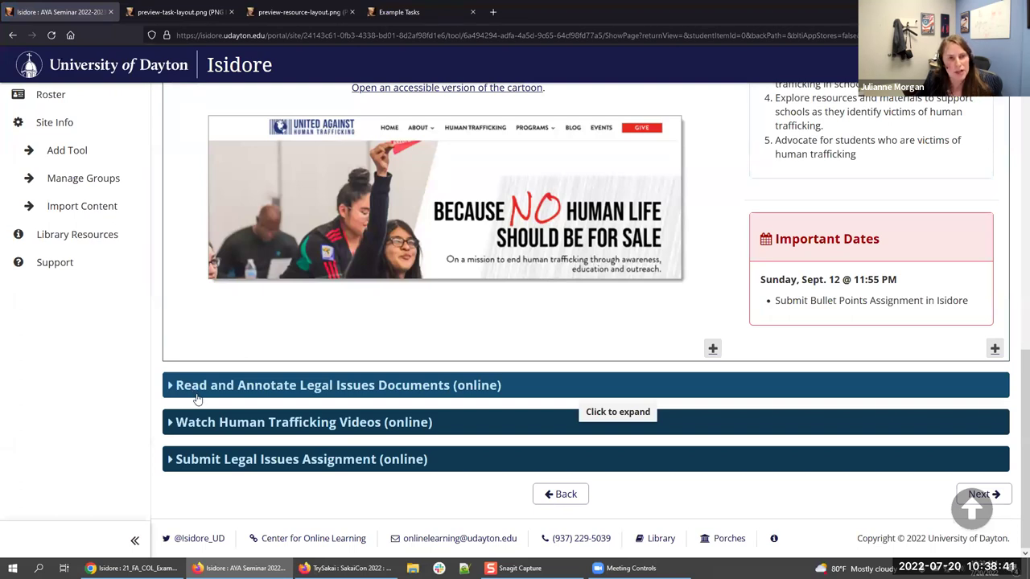
- Review the ribbon, red and green button link styles in default-2.css, and return to the AYA Seminar site's Module 2 page
{"action": "scroll", "coordinate": [198, 397], "scroll_direction": "up", "scroll_amount": 15}
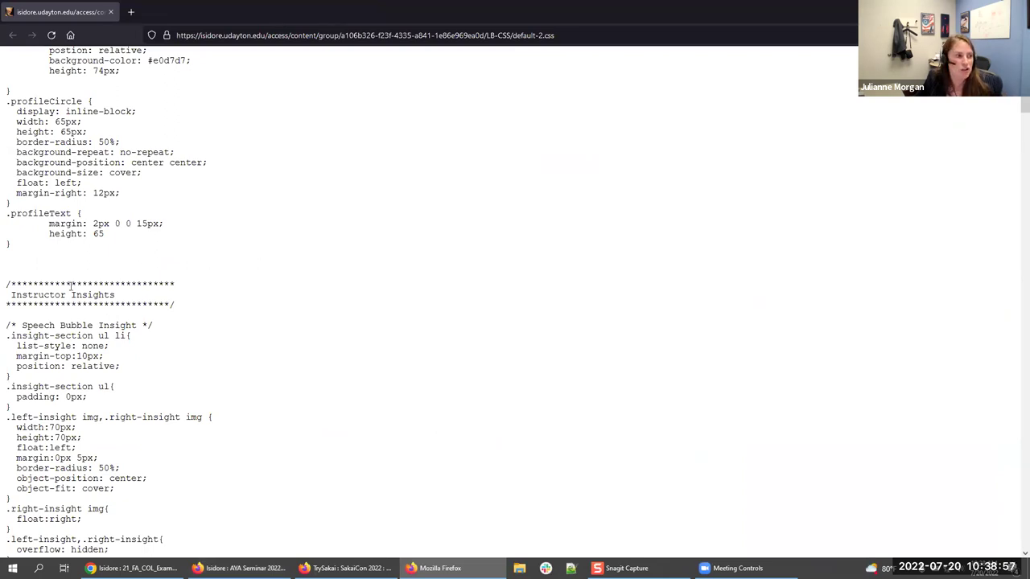
{"action": "scroll", "coordinate": [71, 284], "scroll_direction": "down", "scroll_amount": 20}
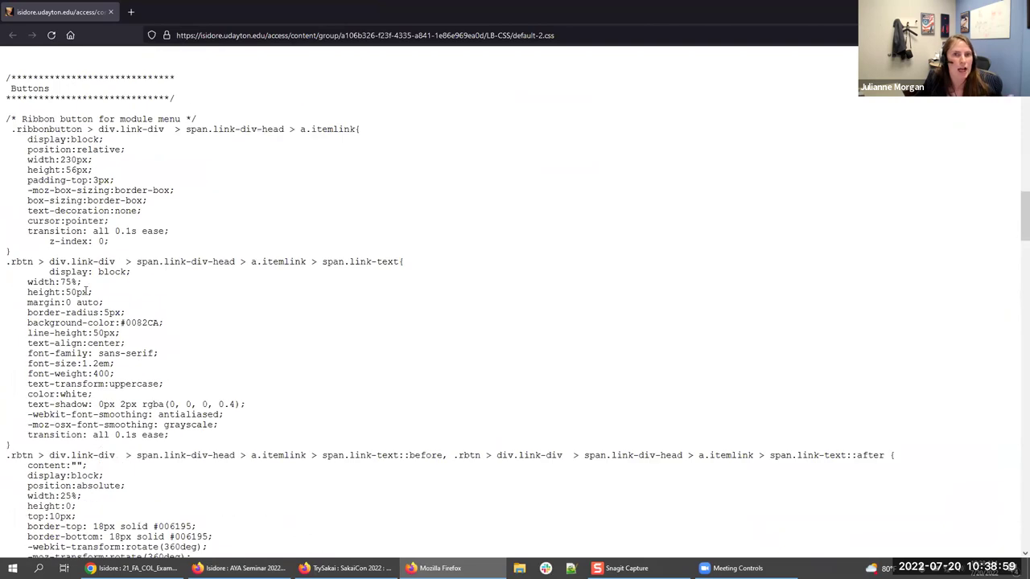
{"action": "scroll", "coordinate": [86, 292], "scroll_direction": "down", "scroll_amount": 20}
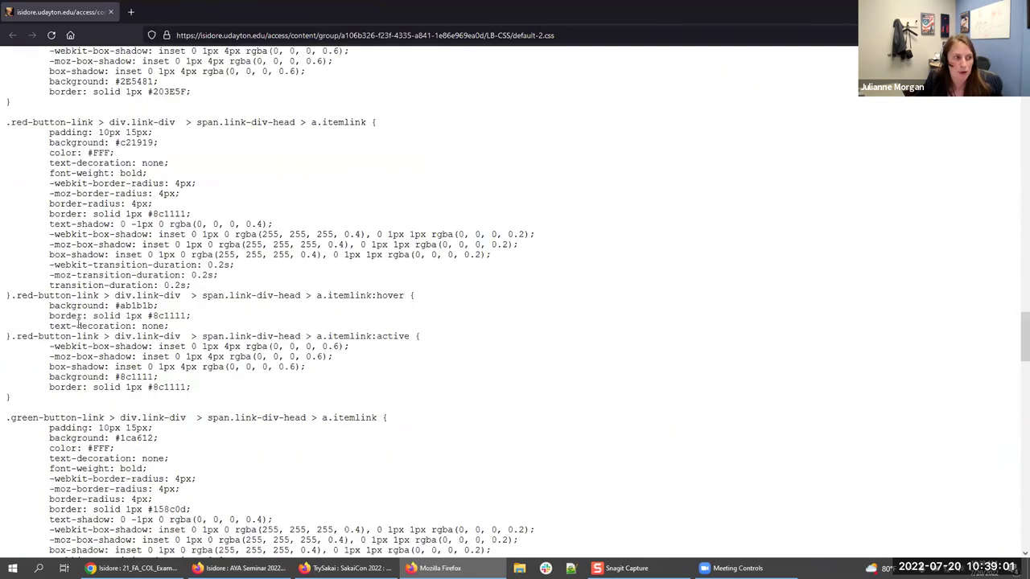
{"action": "key", "text": "alt+Tab"}
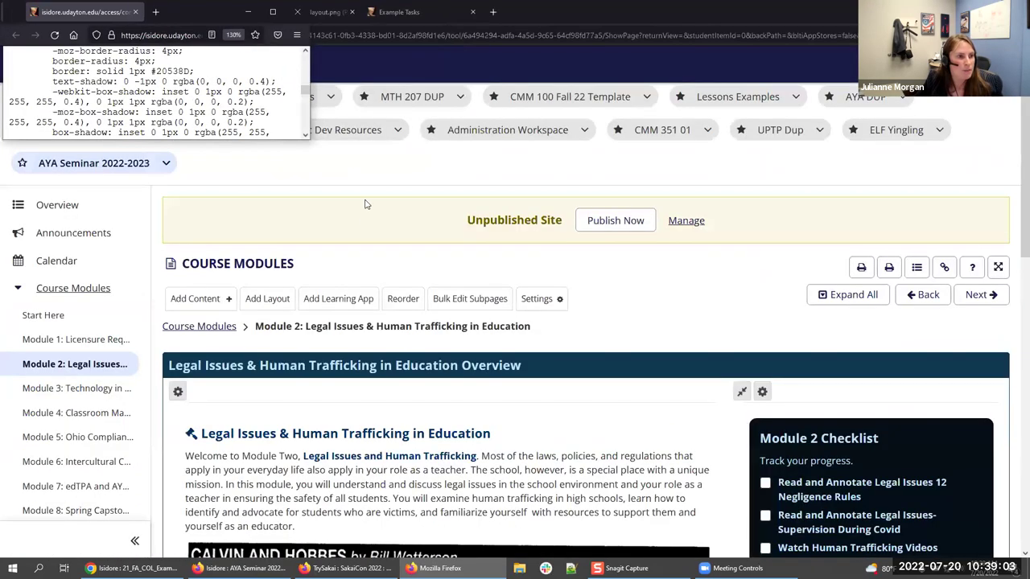
- Switch to the MTH 207 DUP site and open its Course Modules page at the unit sections
{"action": "scroll", "coordinate": [432, 188], "scroll_direction": "up", "scroll_amount": 1}
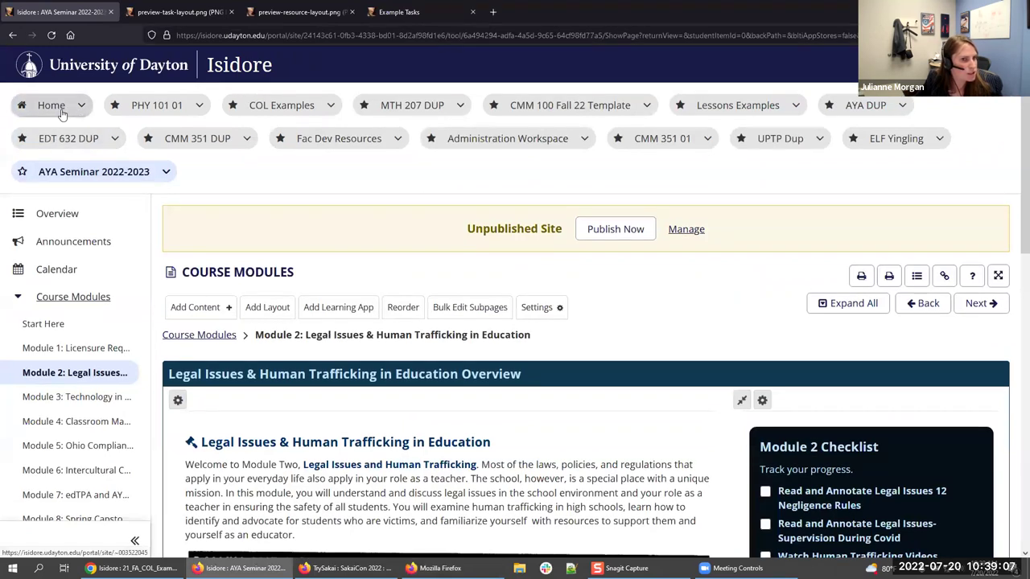
{"action": "left_click", "coordinate": [412, 107]}
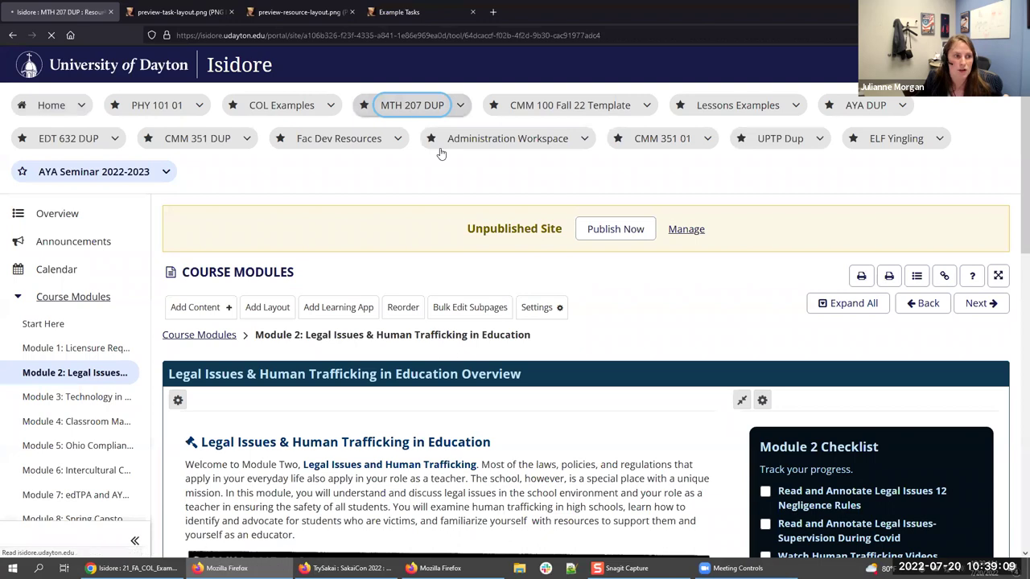
{"action": "scroll", "coordinate": [362, 193], "scroll_direction": "down", "scroll_amount": 1}
{"action": "left_click", "coordinate": [71, 137]}
{"action": "scroll", "coordinate": [585, 165], "scroll_direction": "down", "scroll_amount": 2}
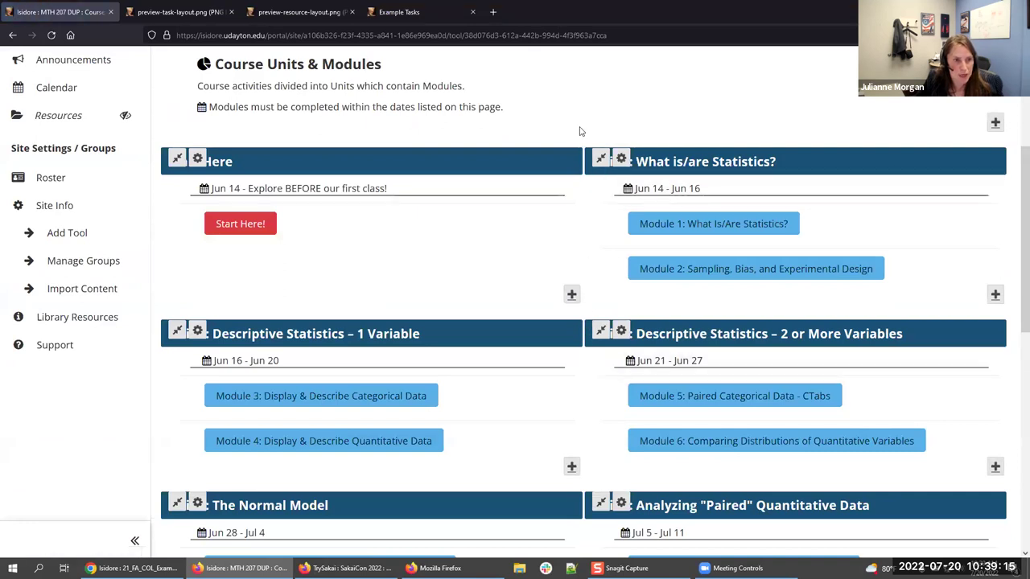
- Examine how the Course Units & Modules page groups modules under unit headers, with dates and color-coded buttons
{"action": "mouse_move", "coordinate": [929, 163]}
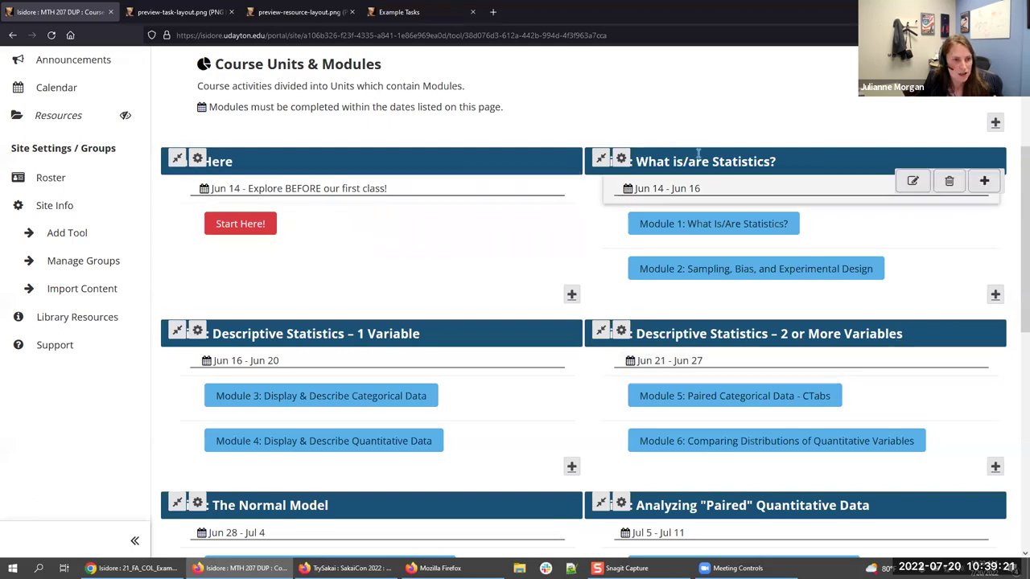
{"action": "scroll", "coordinate": [718, 146], "scroll_direction": "down", "scroll_amount": 3}
{"action": "scroll", "coordinate": [682, 195], "scroll_direction": "up", "scroll_amount": 4}
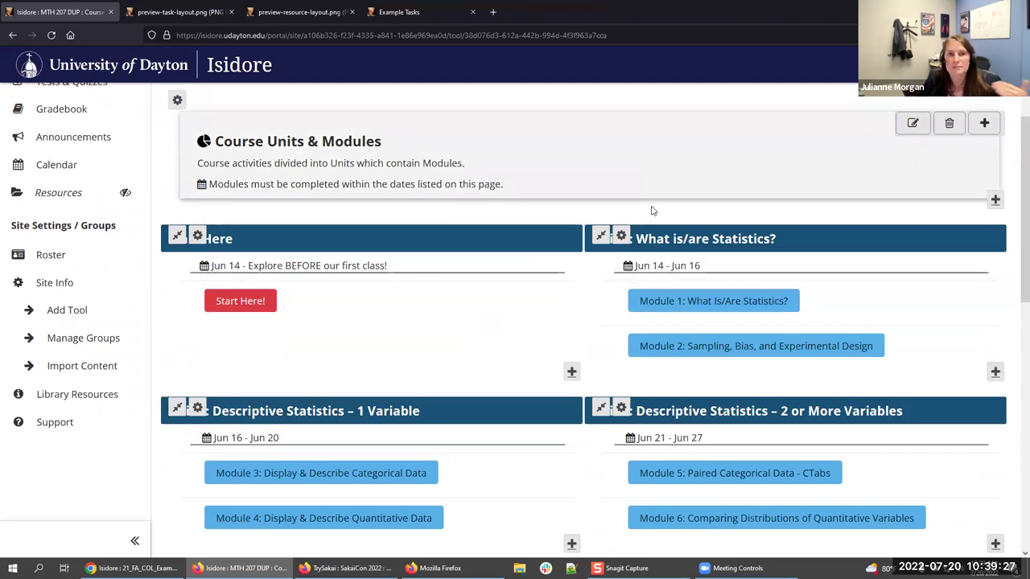
{"action": "scroll", "coordinate": [639, 236], "scroll_direction": "up", "scroll_amount": 2}
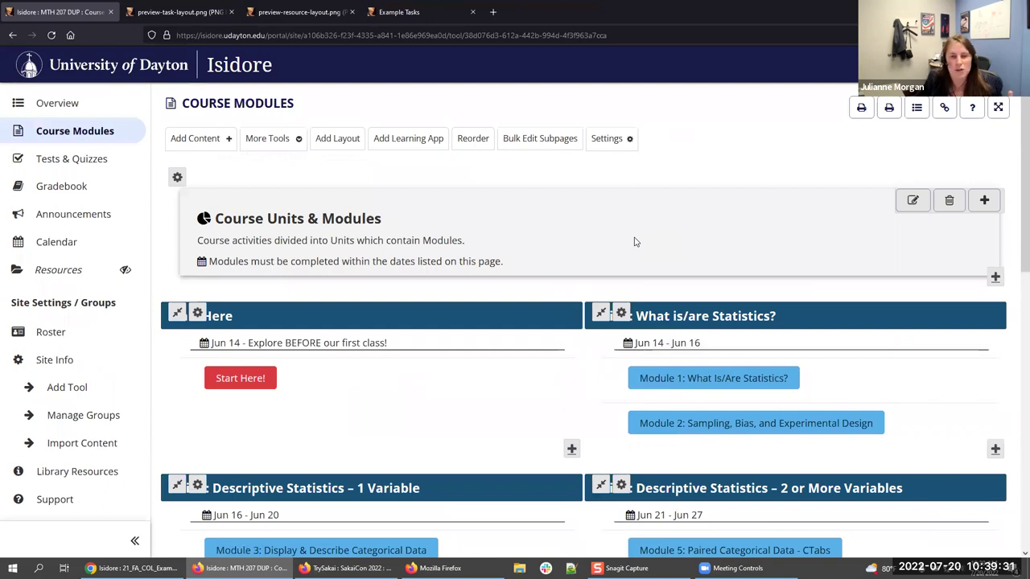
{"action": "scroll", "coordinate": [634, 241], "scroll_direction": "up", "scroll_amount": 2}
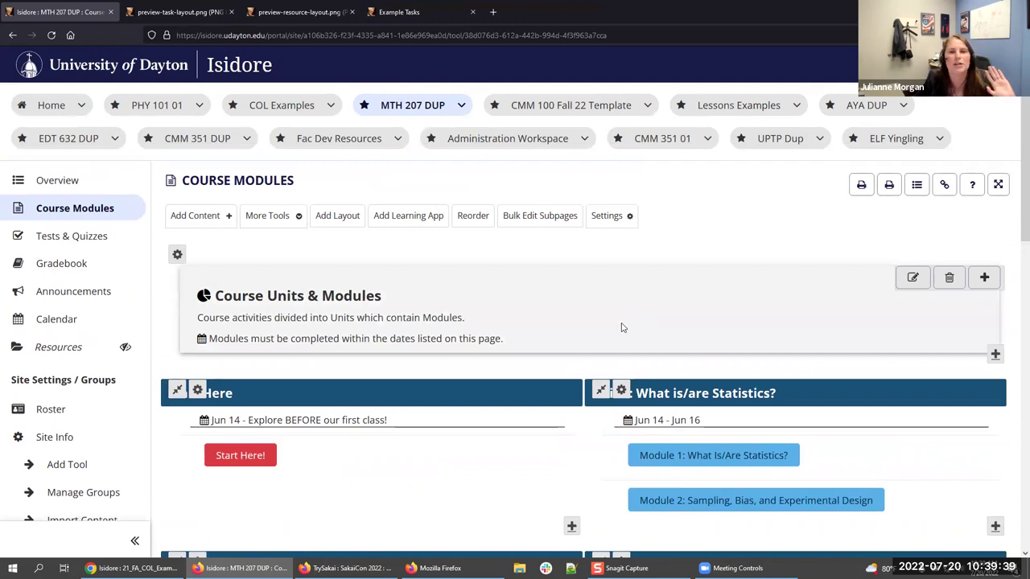
{"action": "scroll", "coordinate": [629, 320], "scroll_direction": "down", "scroll_amount": 2}
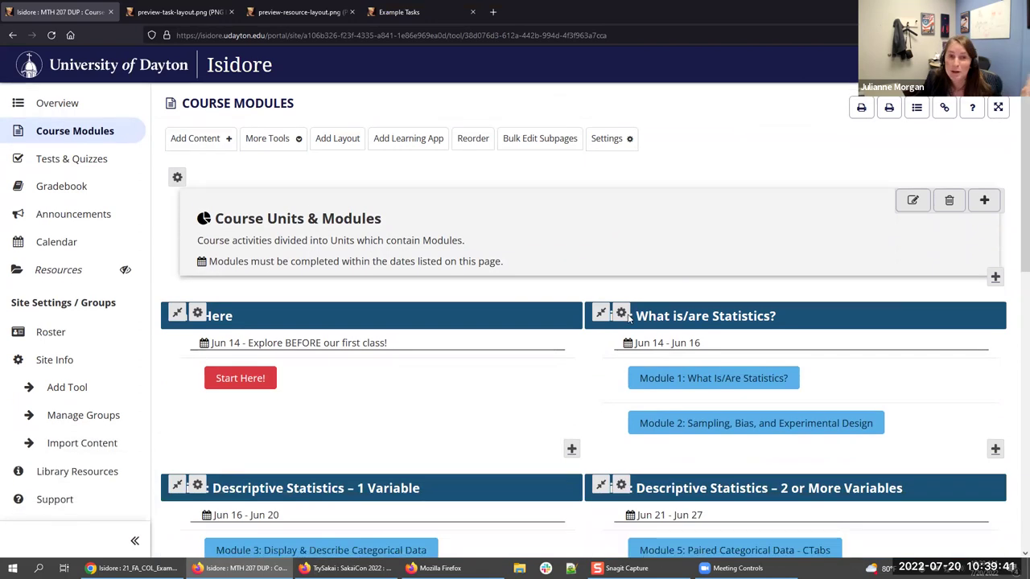
{"action": "scroll", "coordinate": [632, 306], "scroll_direction": "up", "scroll_amount": 2}
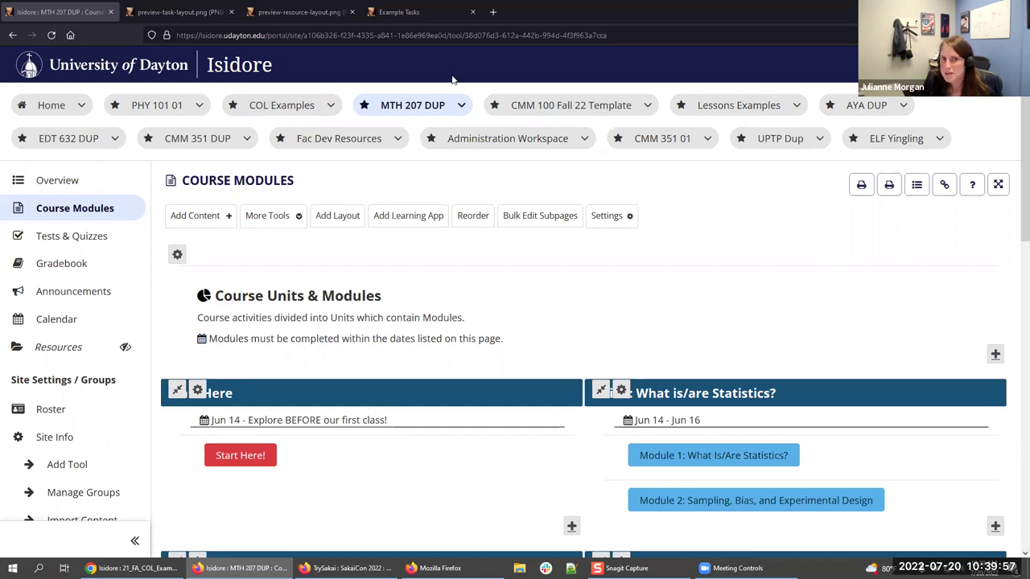
{"action": "mouse_move", "coordinate": [713, 391]}
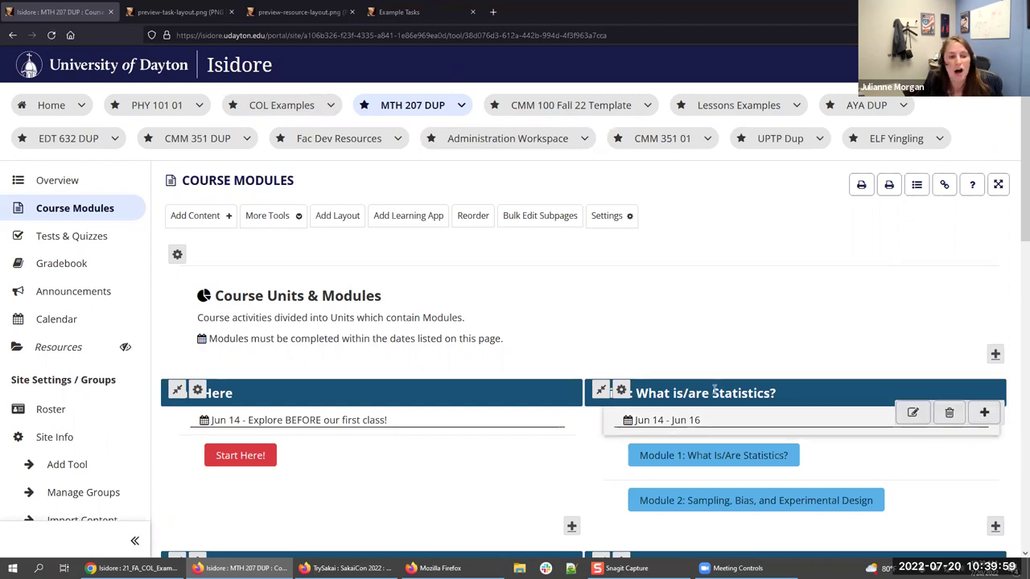
{"action": "scroll", "coordinate": [713, 391], "scroll_direction": "down", "scroll_amount": 2}
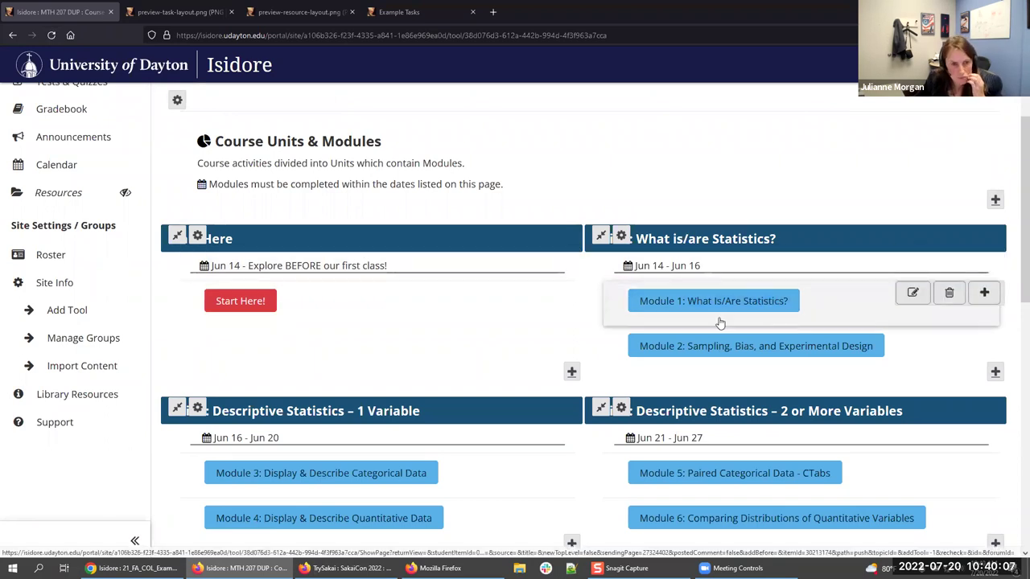
{"action": "scroll", "coordinate": [744, 300], "scroll_direction": "up", "scroll_amount": 2}
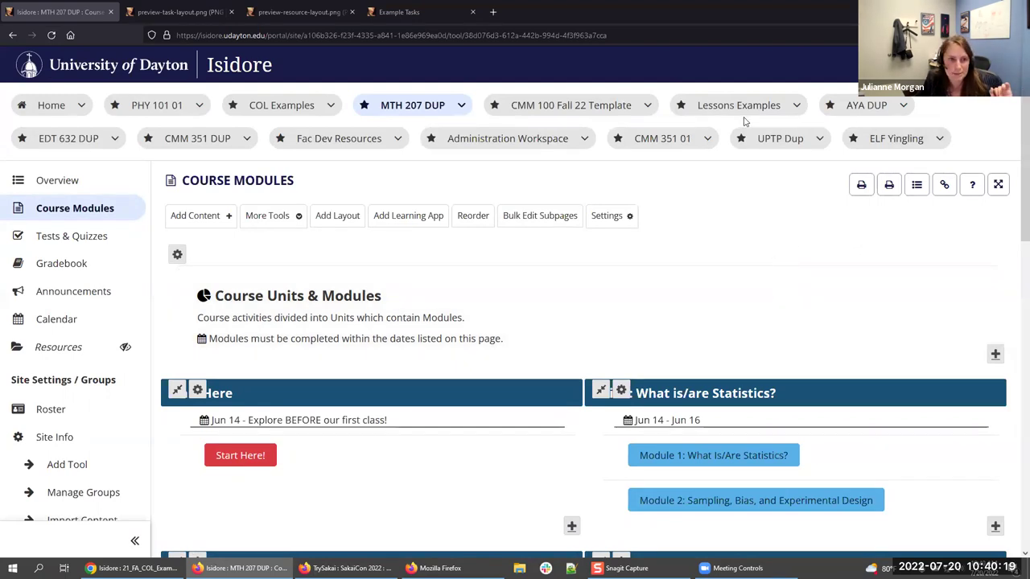
- Open the Fac Dev Resources site and view the Welcome page's two-column layout of topic descriptions and icon buttons
{"action": "left_click", "coordinate": [326, 139]}
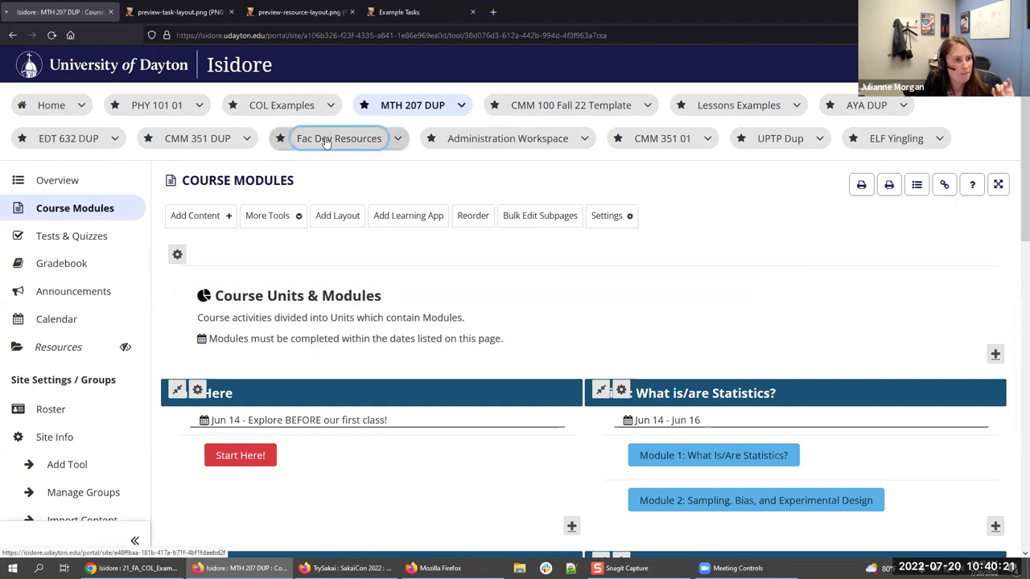
{"action": "scroll", "coordinate": [464, 325], "scroll_direction": "down", "scroll_amount": 5}
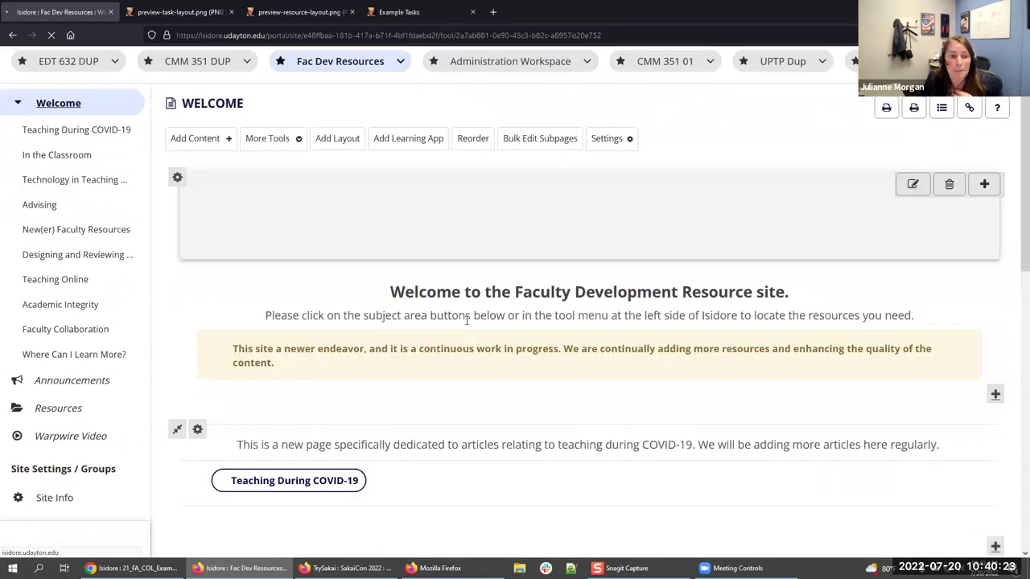
{"action": "scroll", "coordinate": [465, 325], "scroll_direction": "down", "scroll_amount": 3}
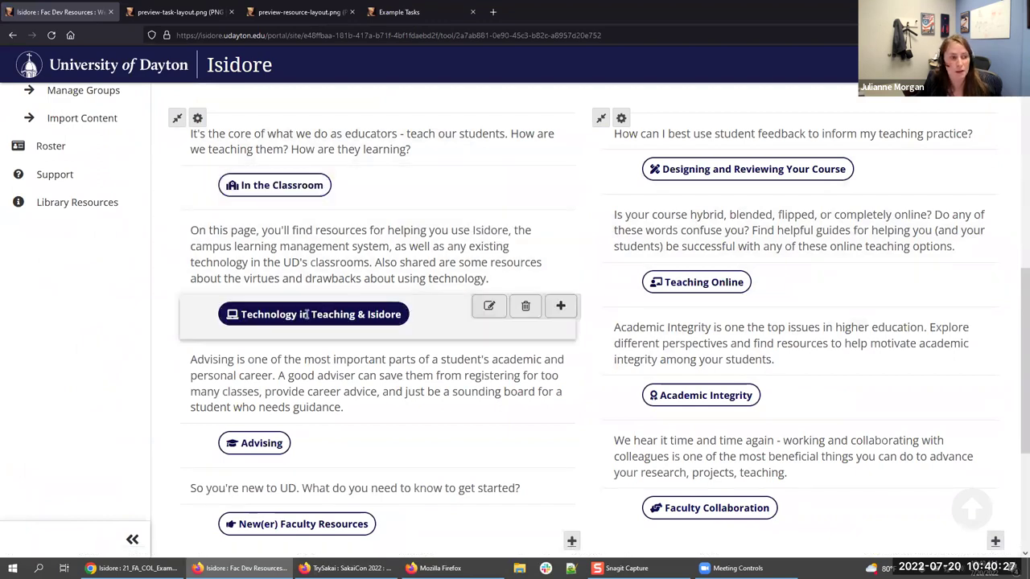
{"action": "scroll", "coordinate": [699, 291], "scroll_direction": "down", "scroll_amount": 3}
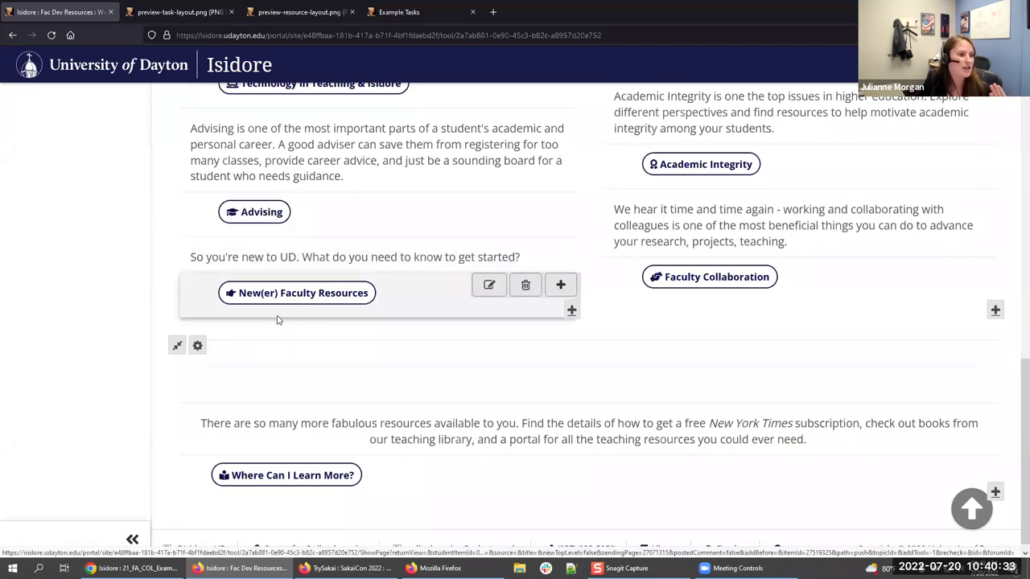
{"action": "scroll", "coordinate": [288, 378], "scroll_direction": "up", "scroll_amount": 4}
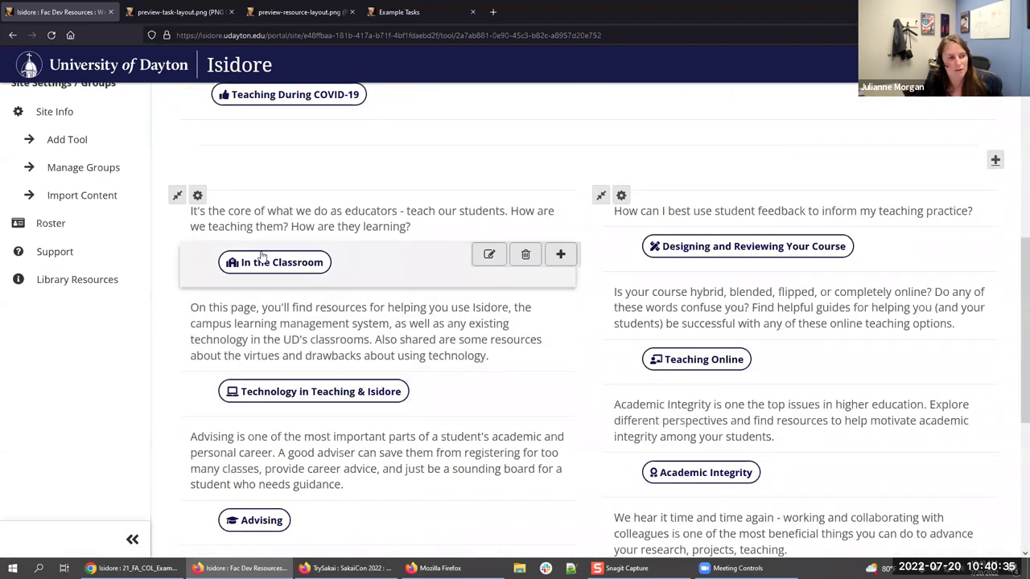